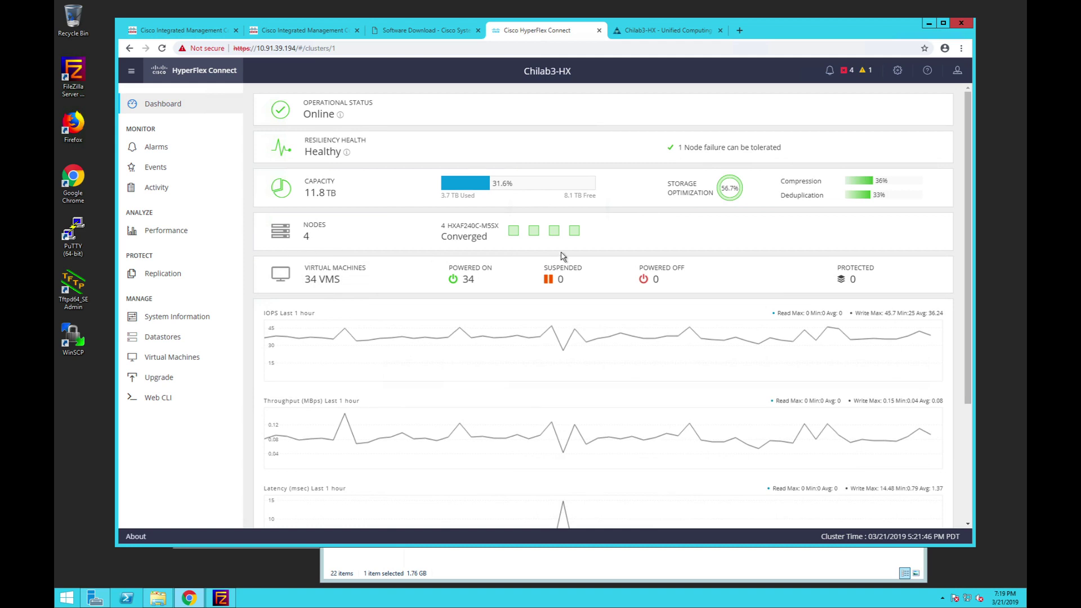
- Check the cluster's HXDP version 3.5(1a) in System Information, then go to the 3.5(2a) download page
mouse_move(598, 367)
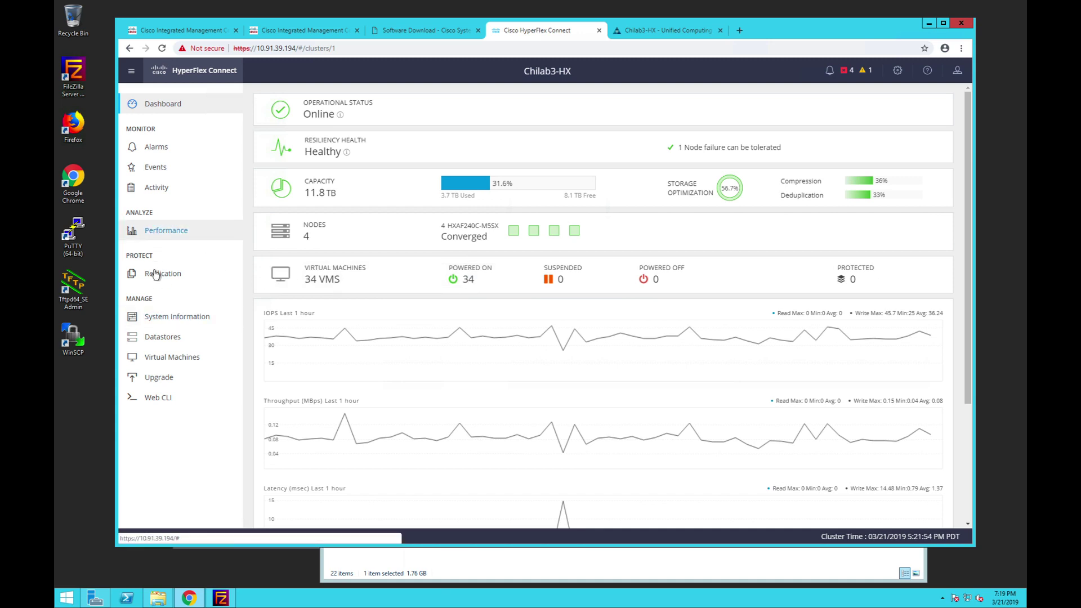
click(164, 318)
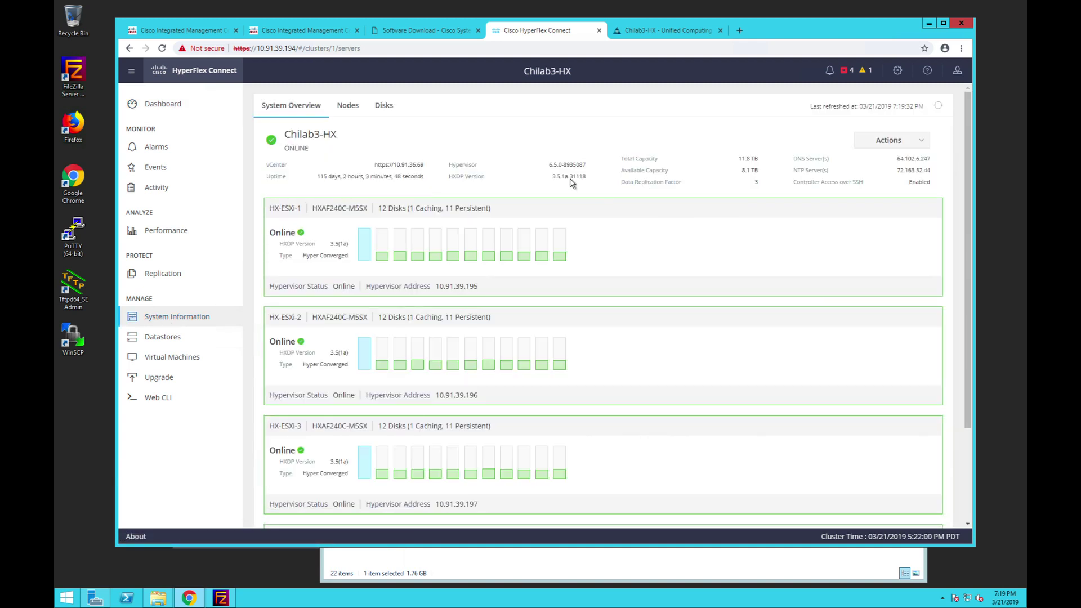
drag(570, 179, 556, 178)
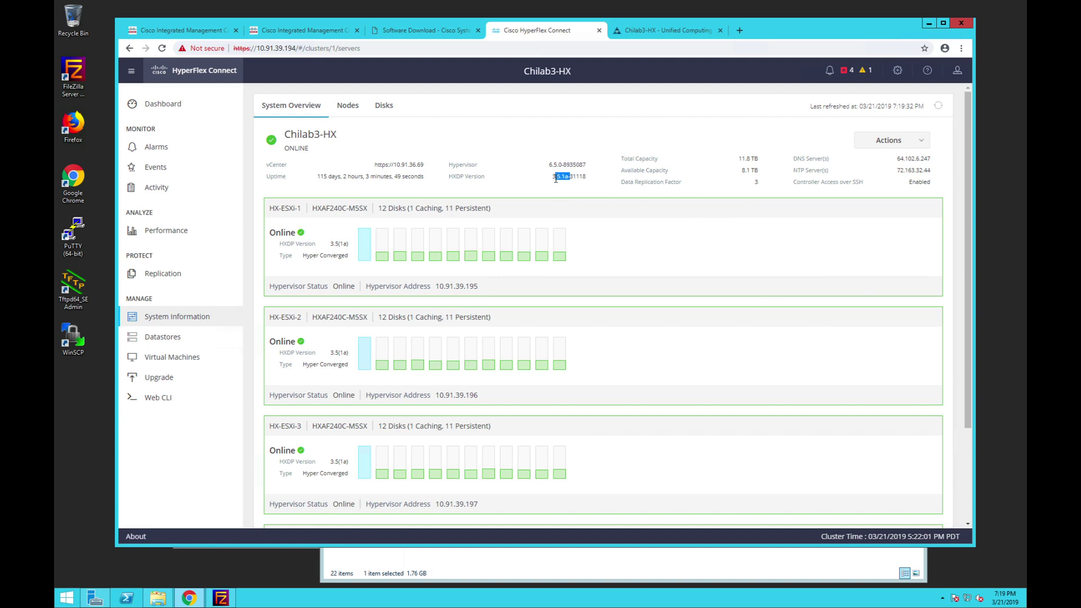
click(437, 36)
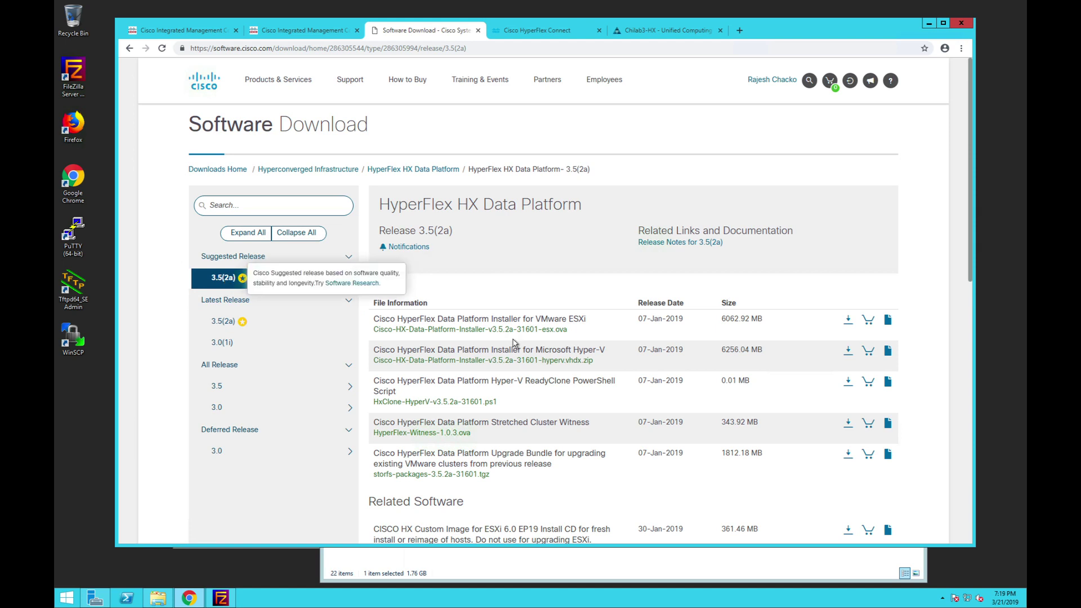
scroll(514, 343, down, 1)
scroll(514, 343, down, 10)
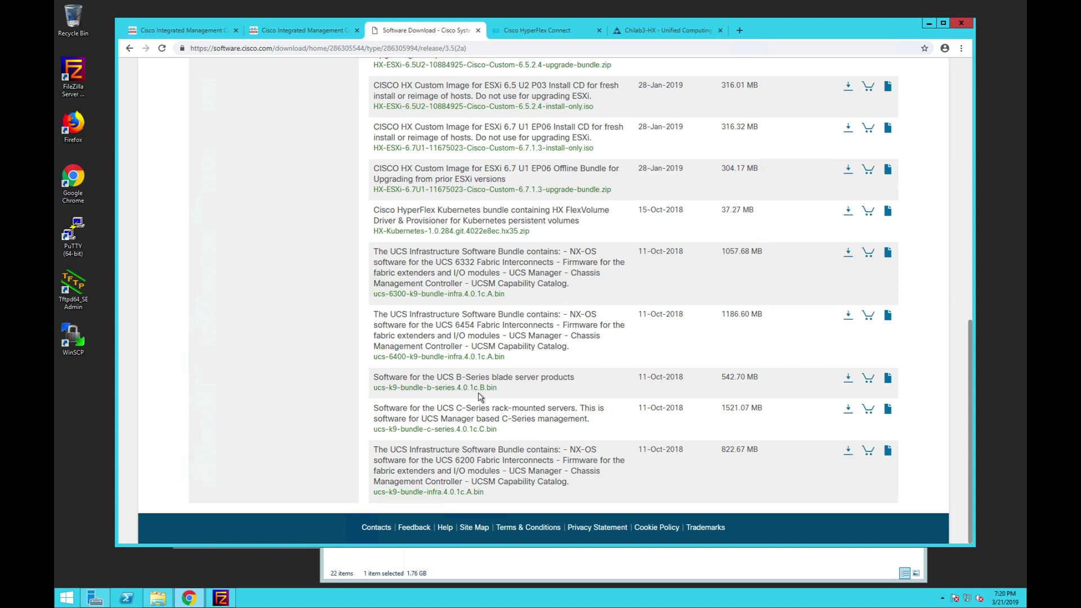
scroll(474, 396, up, 6)
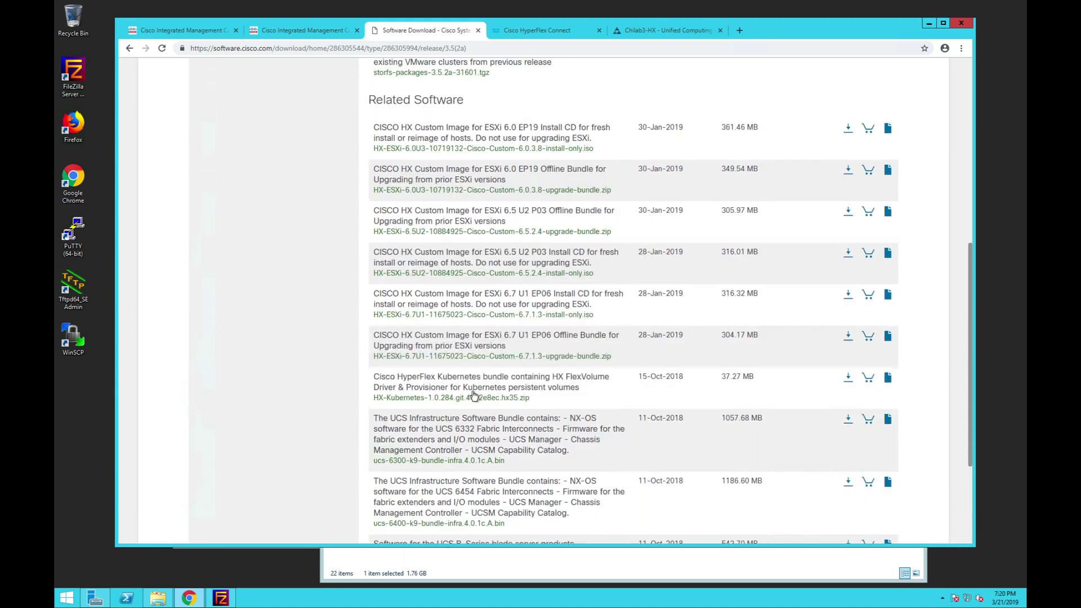
scroll(474, 396, up, 2)
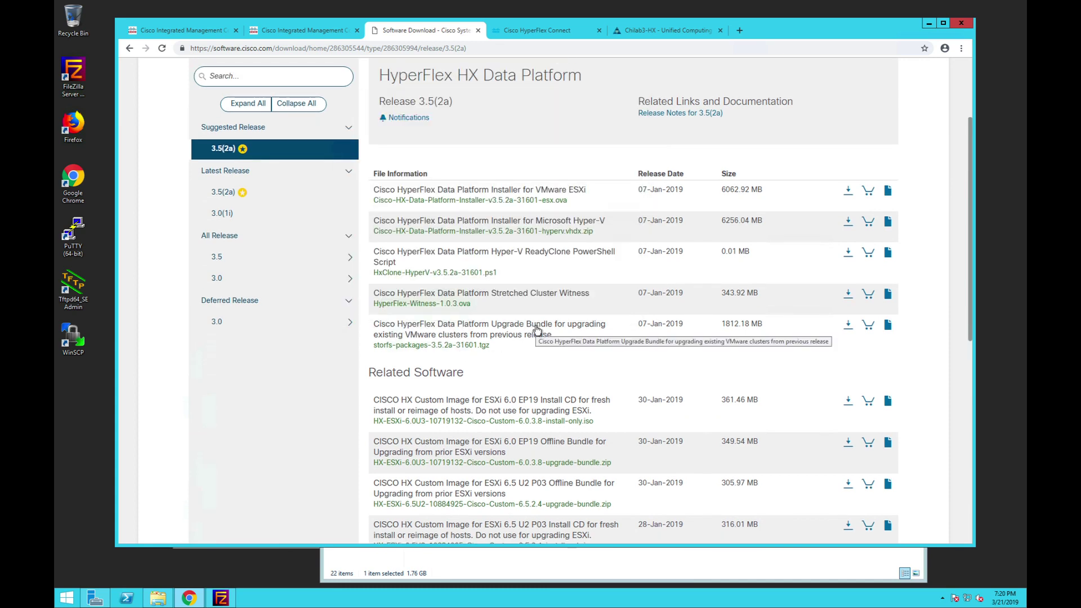
mouse_move(536, 329)
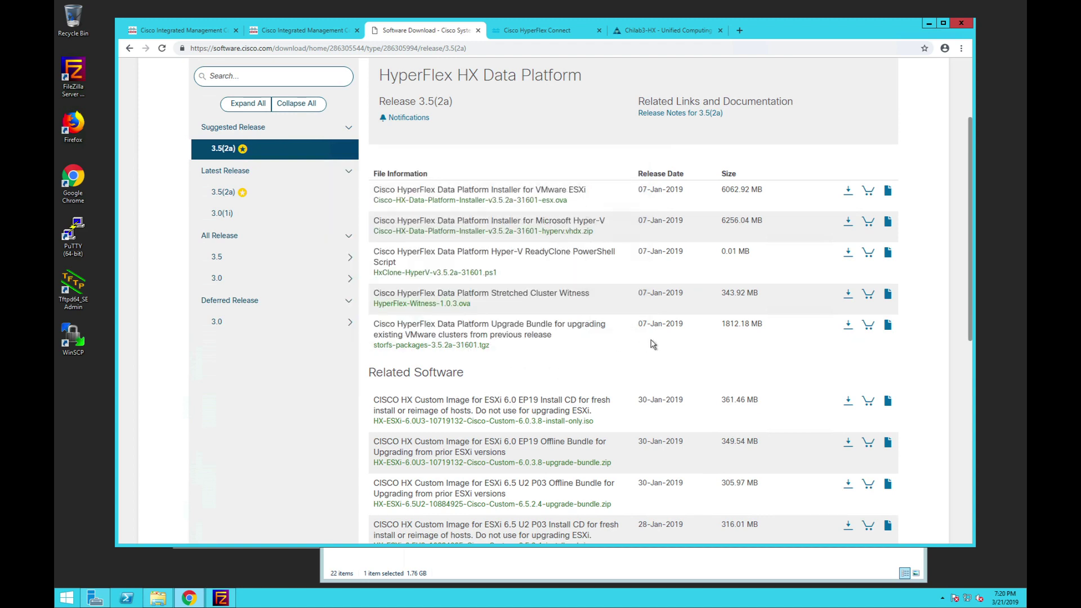
- Show UCS Manager's Installed Firmware list under Equipment Firmware Management
click(643, 32)
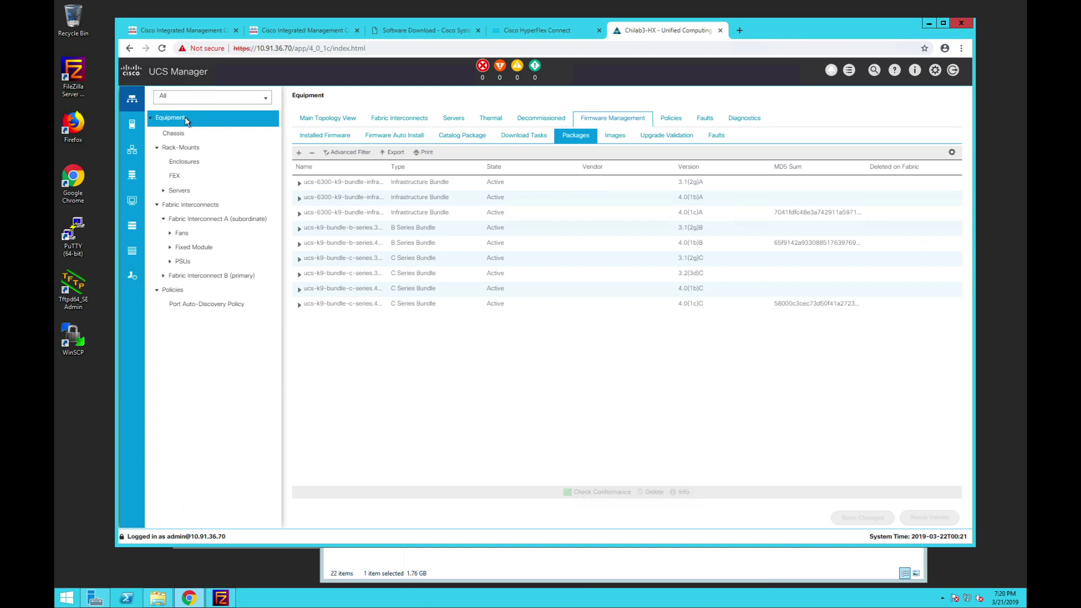
click(136, 100)
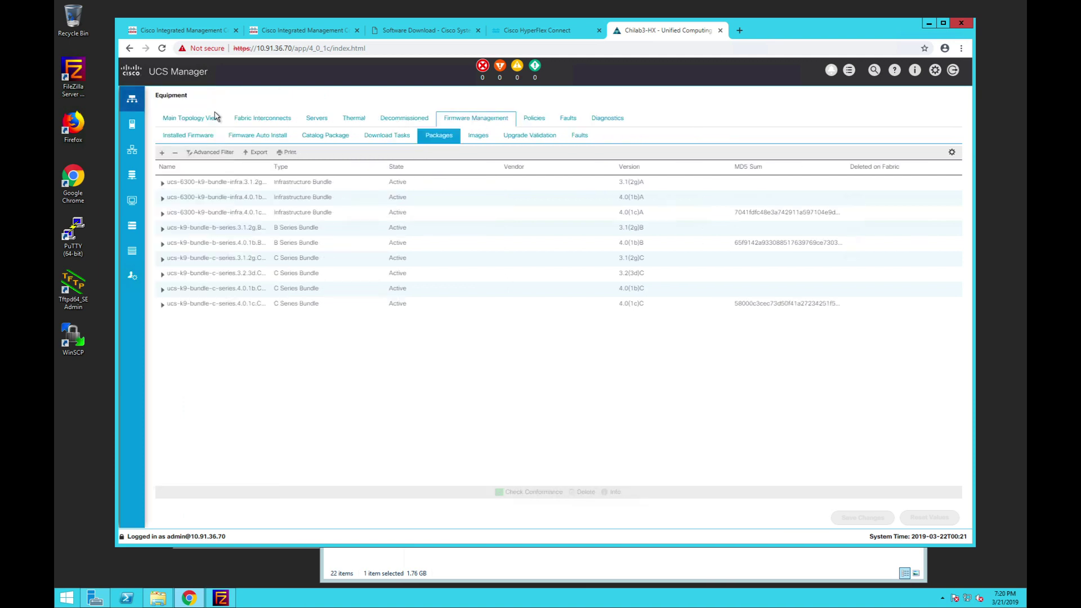
click(133, 104)
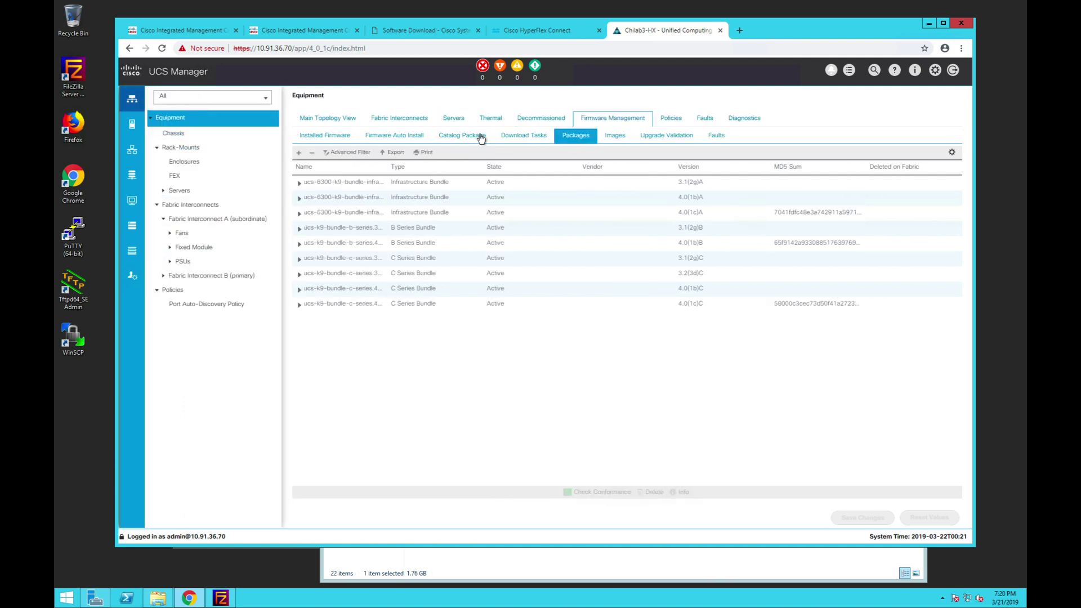
click(339, 138)
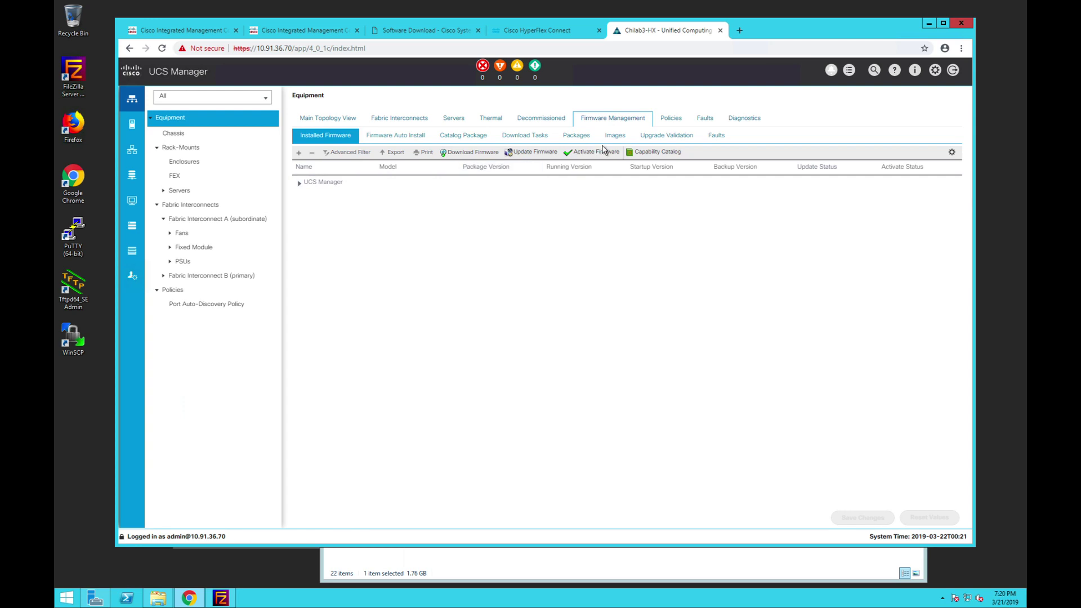
- Open Download Firmware and its file chooser, then cancel both without uploading anything
click(463, 153)
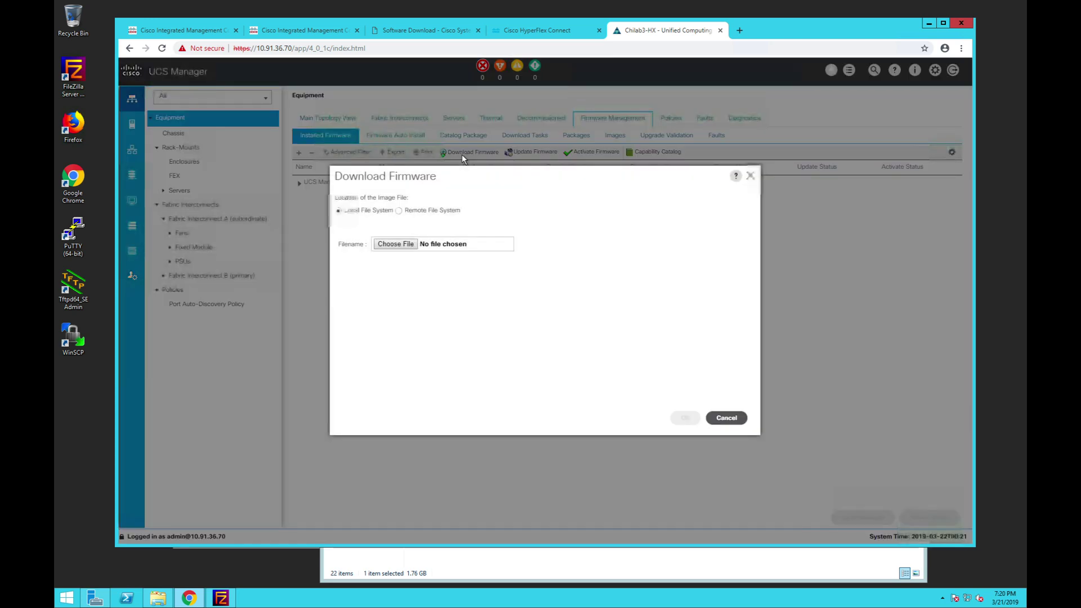
click(392, 244)
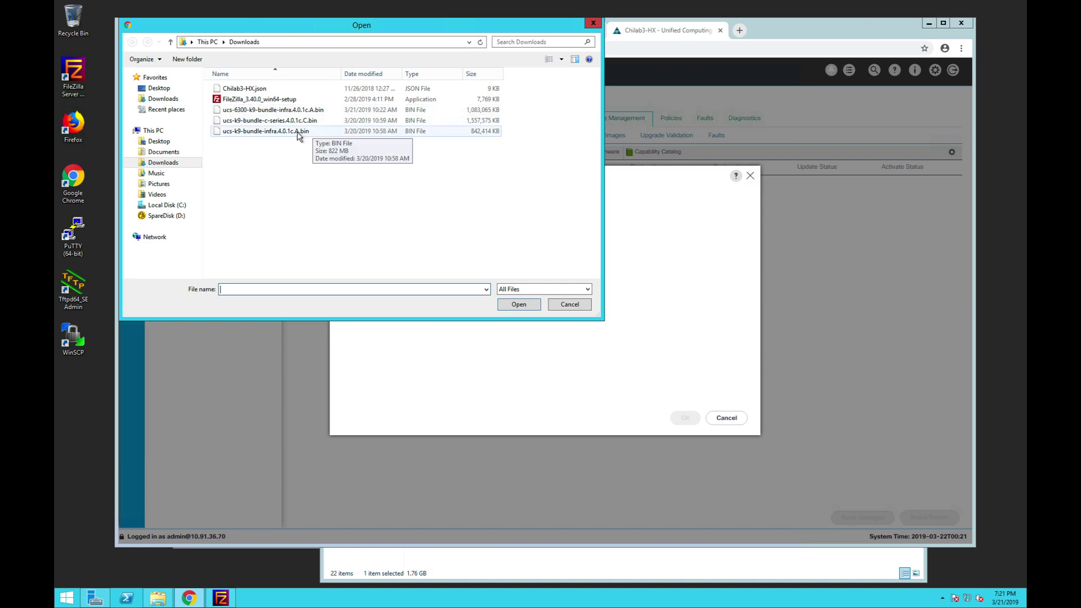
click(568, 305)
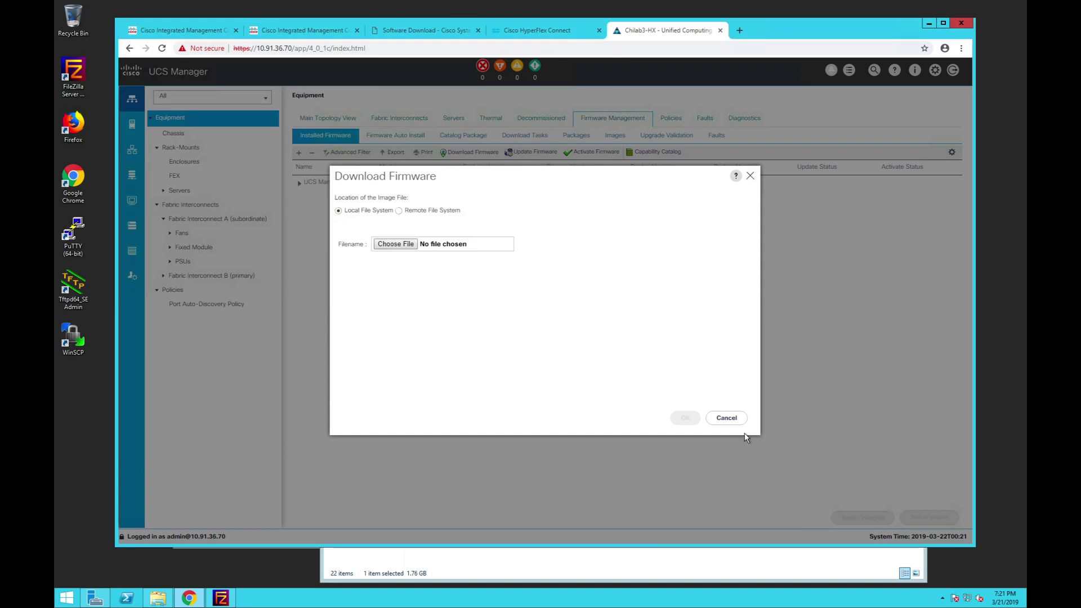
click(726, 420)
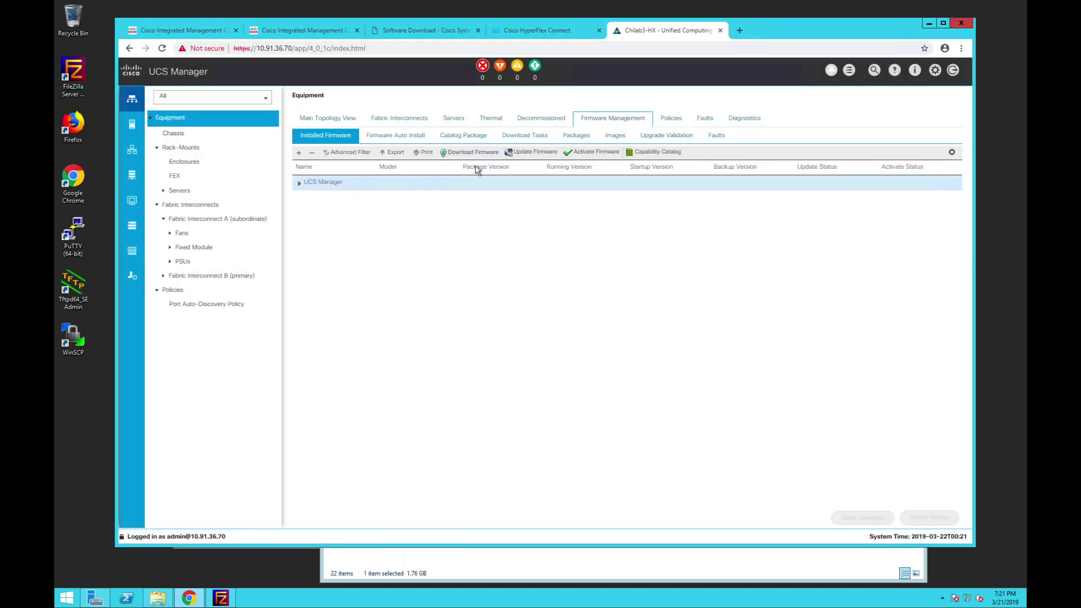
- On Firmware Auto Install, confirm Infra Pack 4.0(1c)A in the infrastructure wizard, then cancel it
click(410, 138)
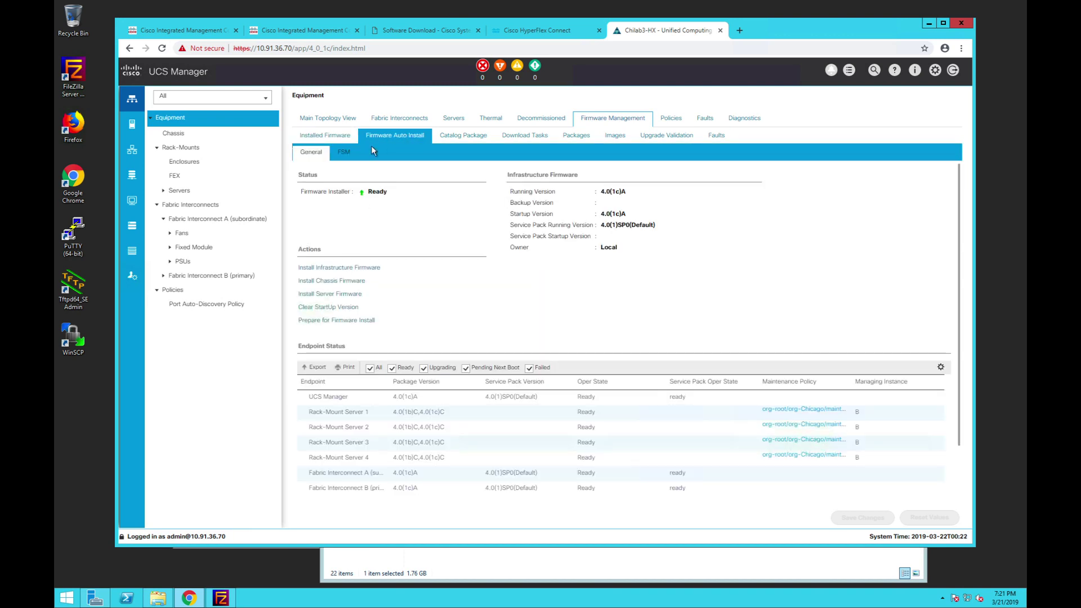
click(358, 269)
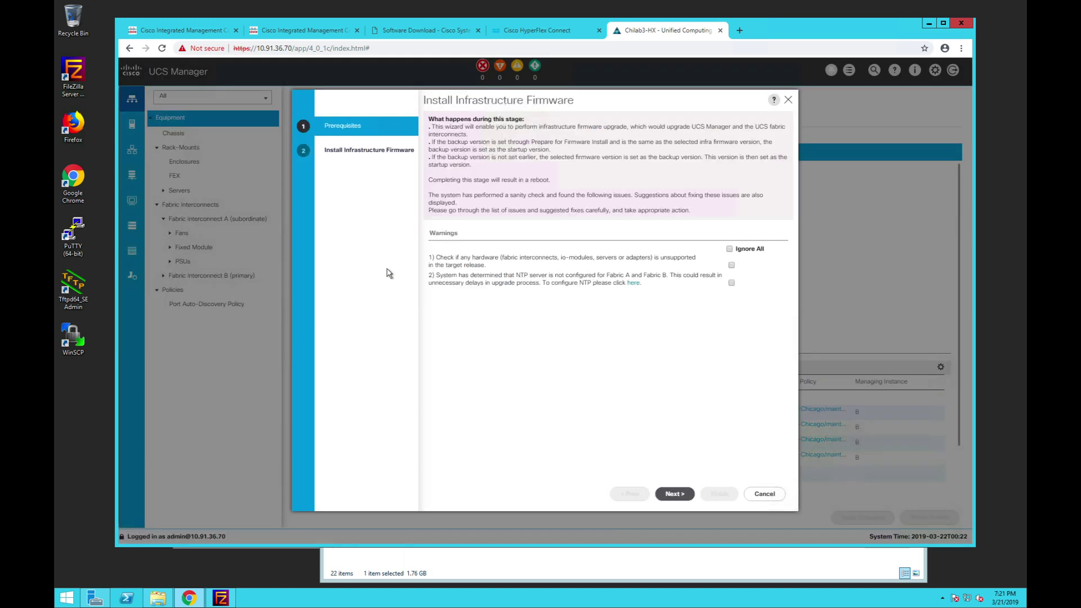
click(730, 249)
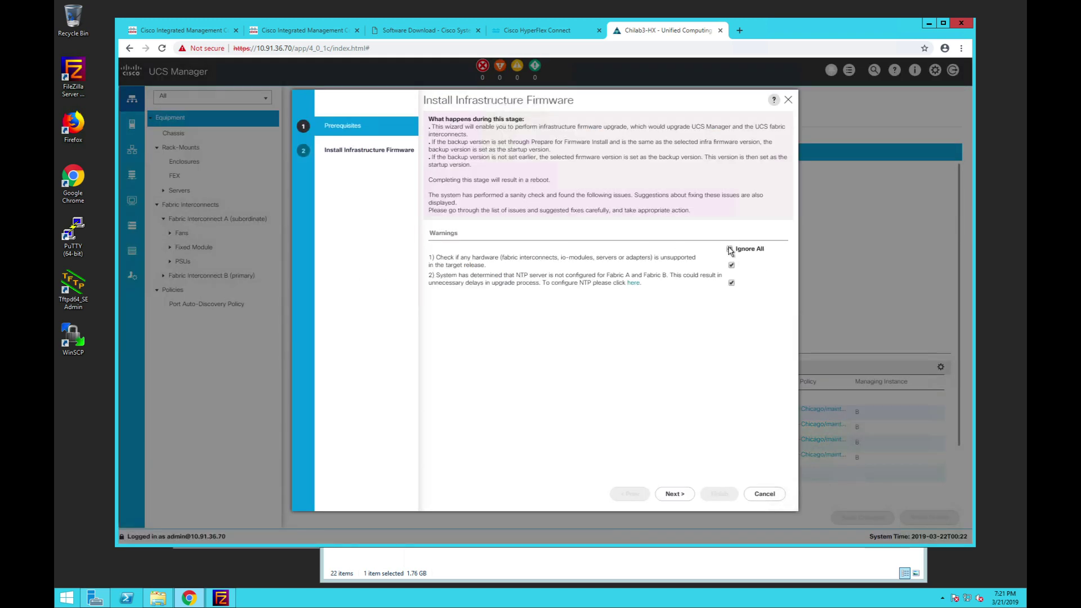
click(675, 494)
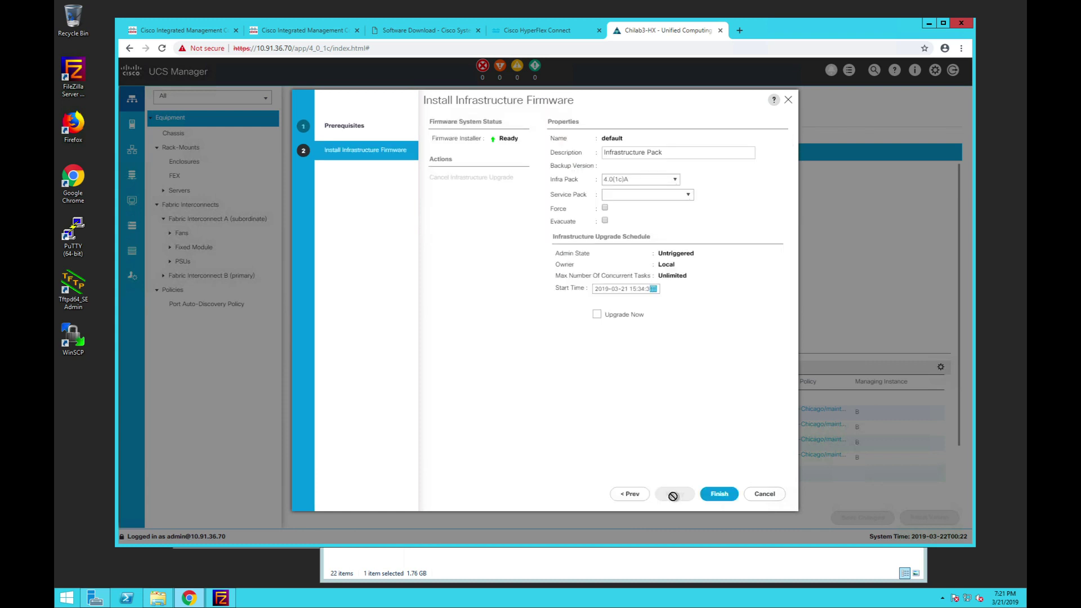
click(675, 185)
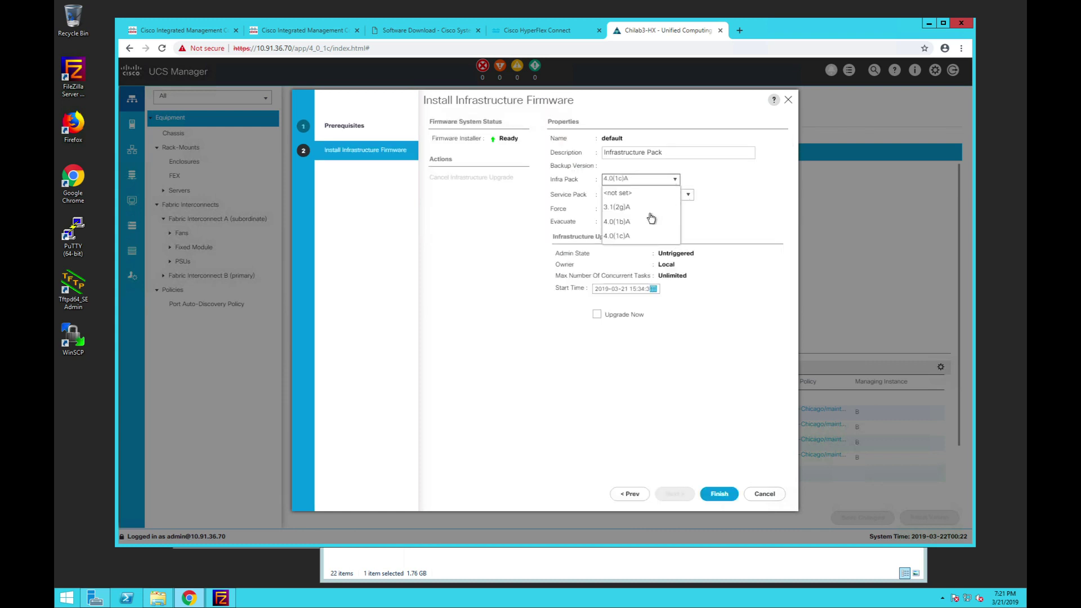
click(738, 223)
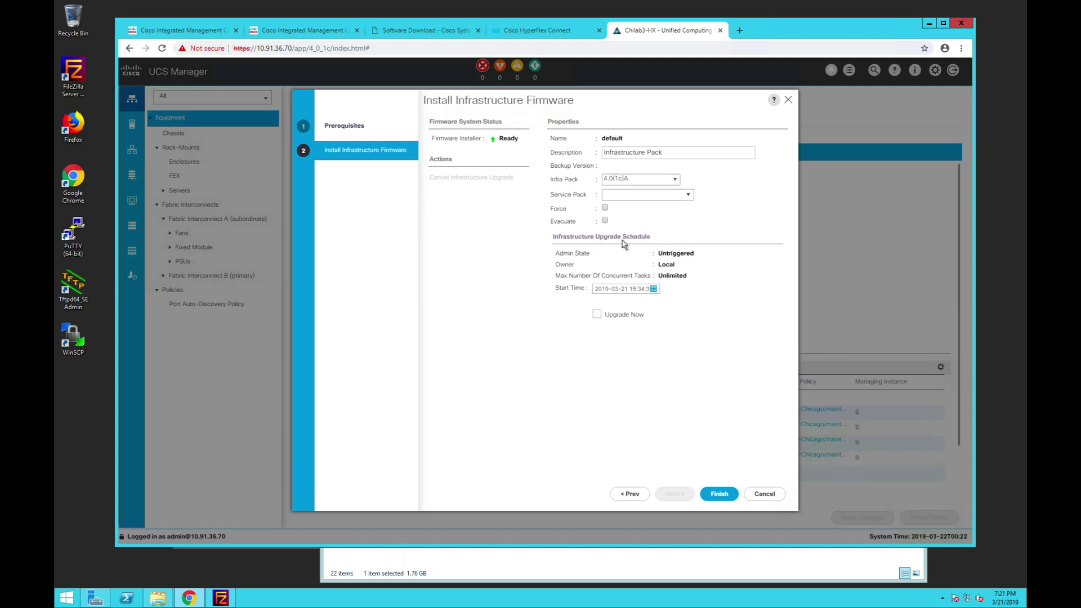
click(766, 494)
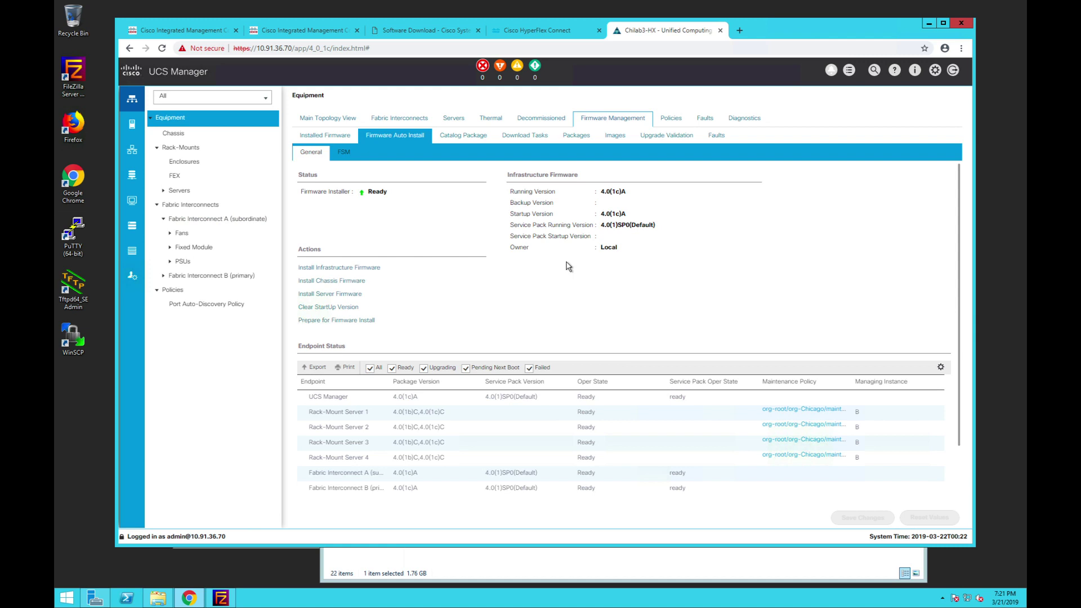
- On the upgrade page, sign in to UCS Manager 10.91.36.70 as admin and discover current server firmware
click(541, 31)
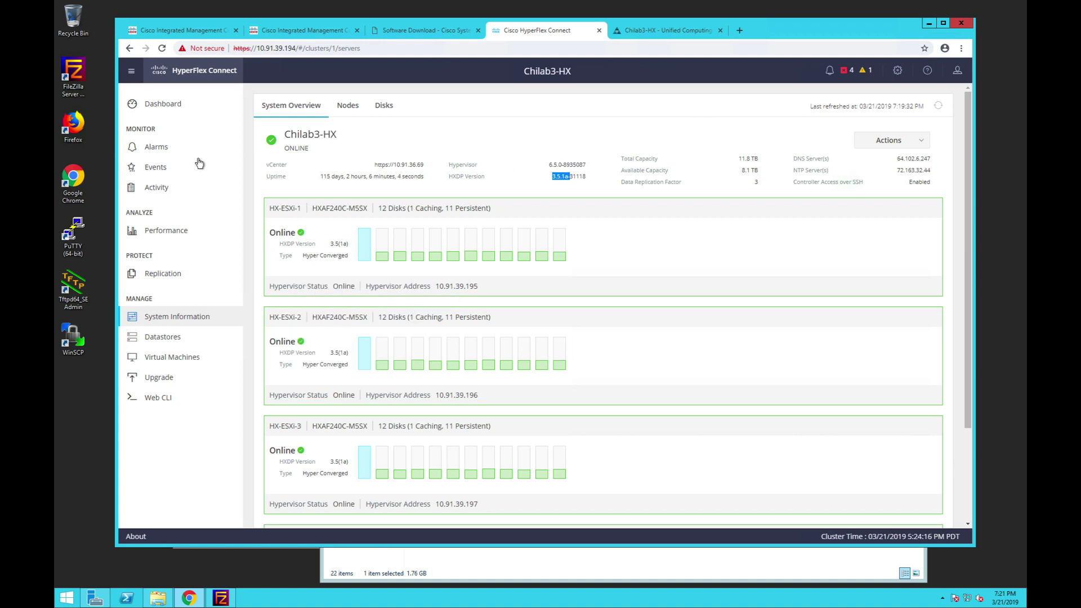
click(150, 380)
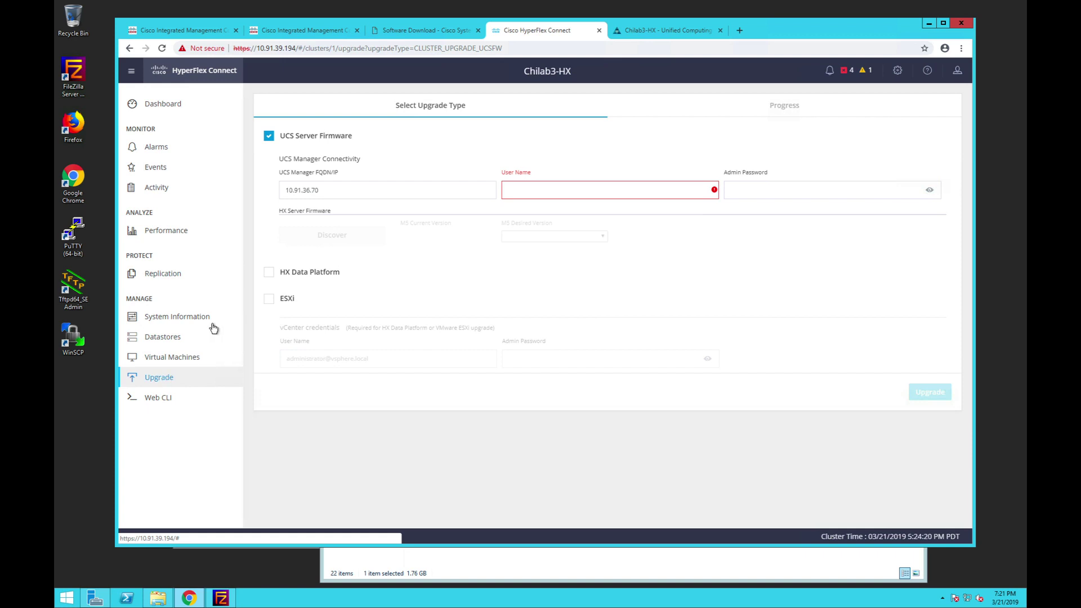
double_click(329, 189)
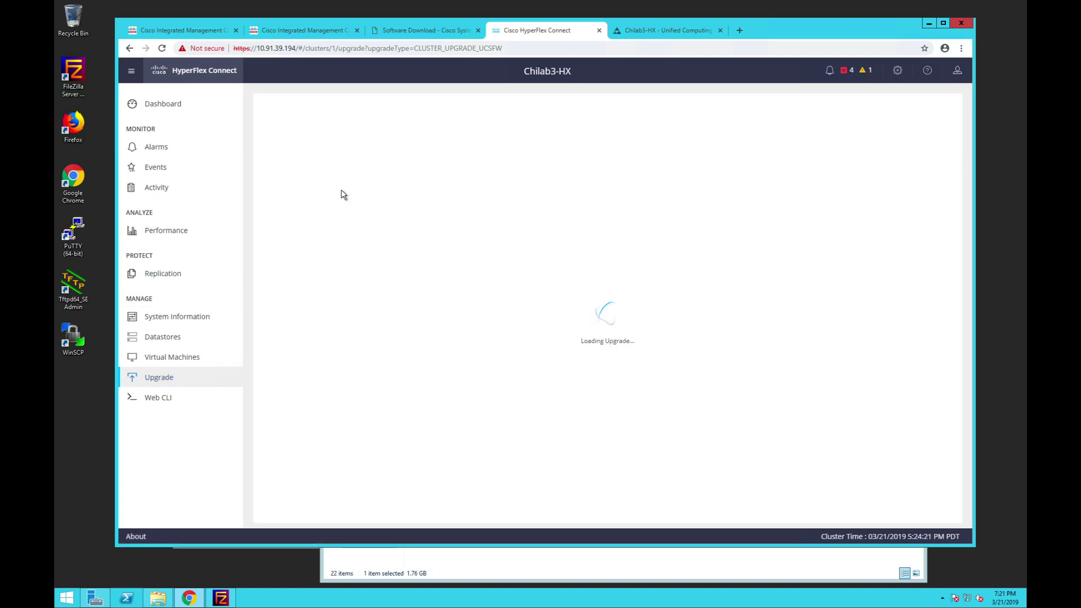
double_click(367, 190)
click(587, 194)
text(admin)
key(Tab)
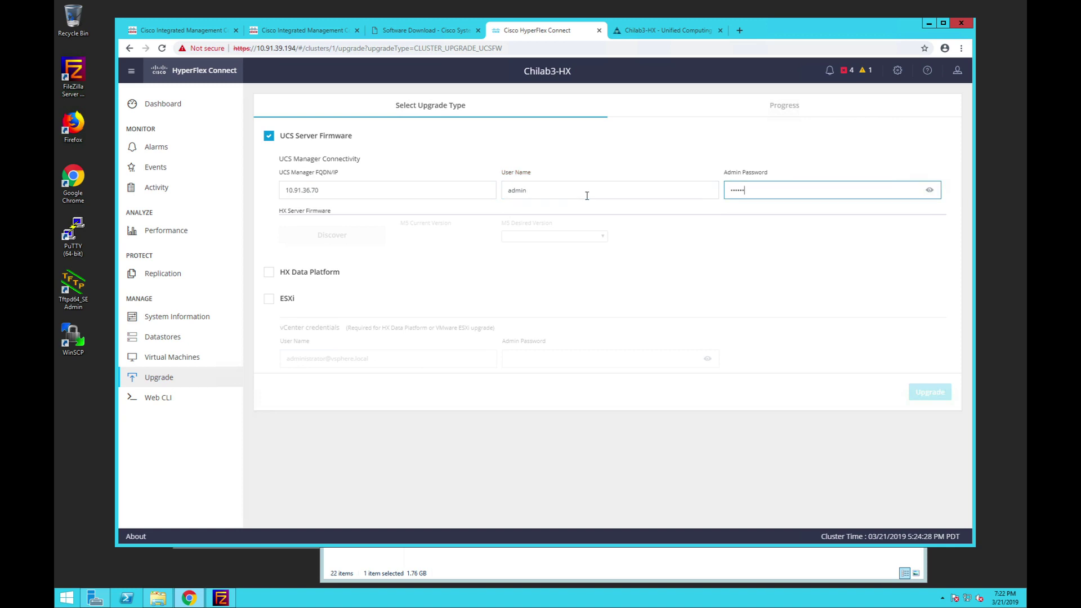
click(331, 237)
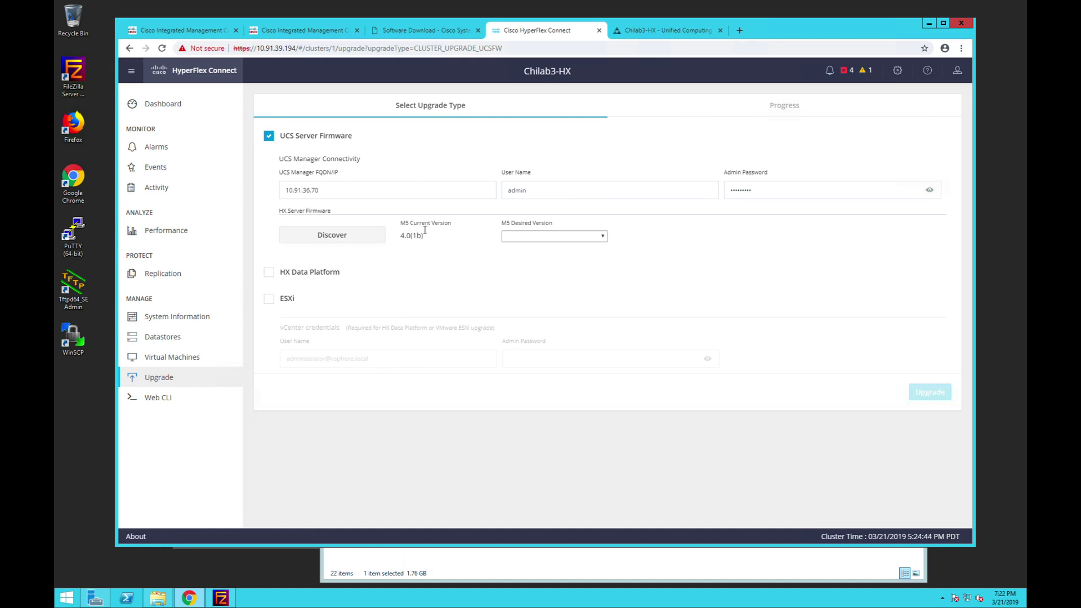
- Set desired server firmware to 4.0(1c) and include HX Data Platform in the upgrade
click(600, 239)
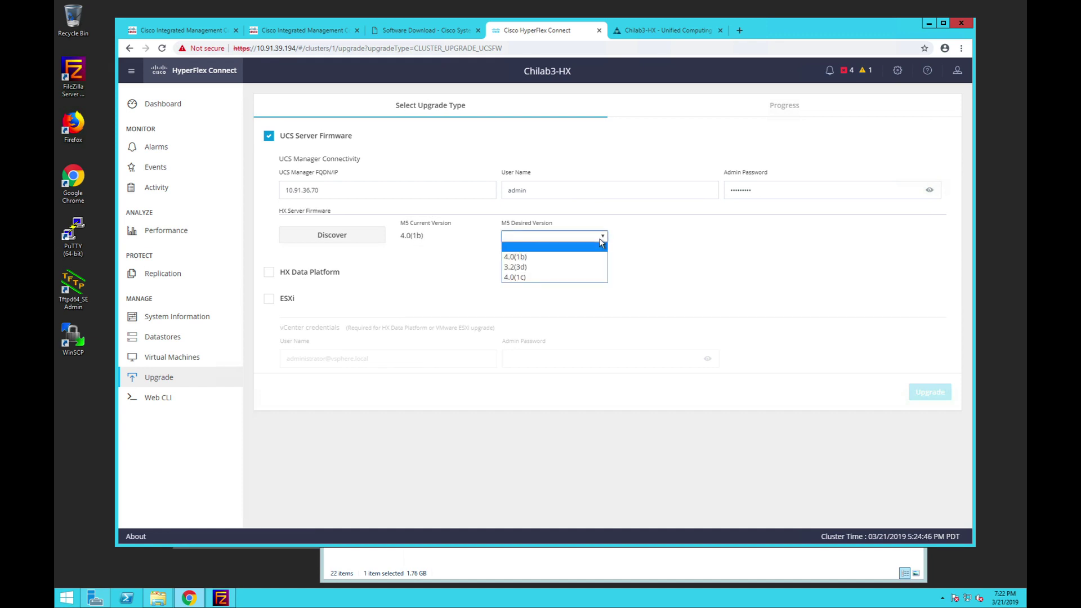
click(533, 277)
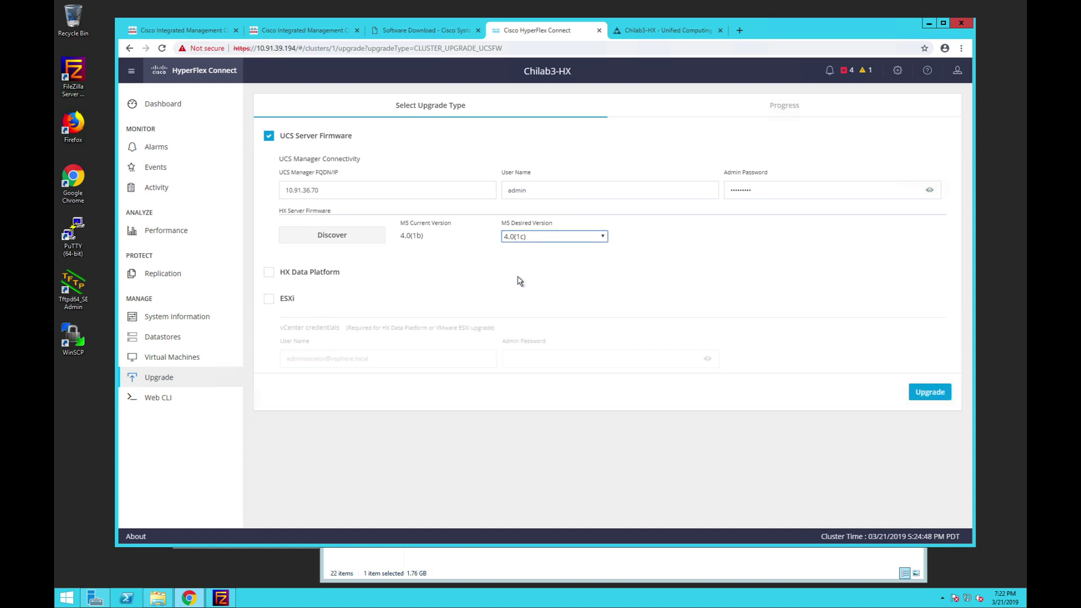
click(269, 272)
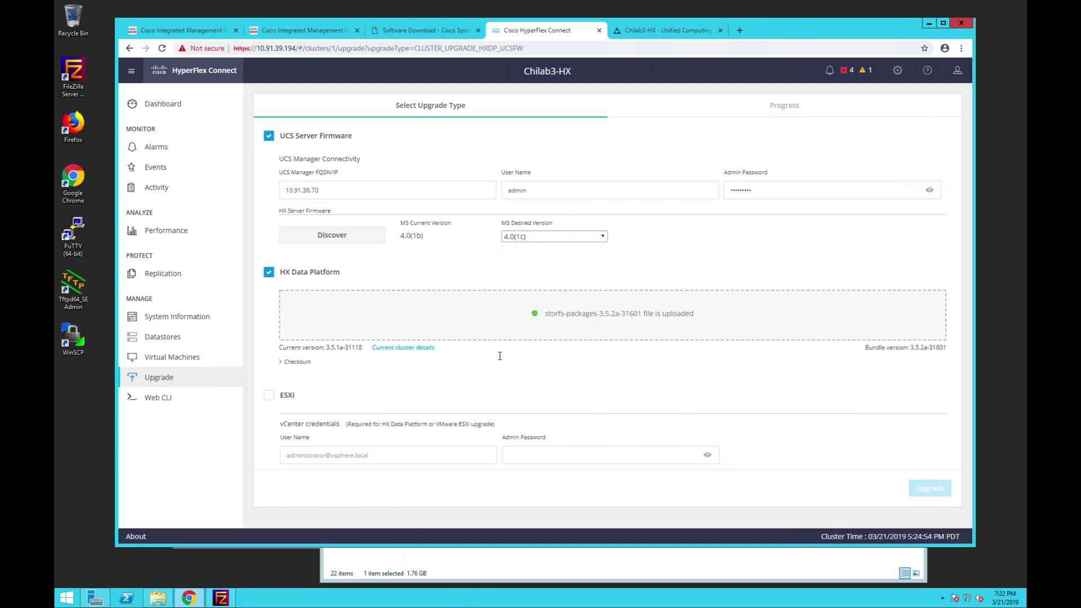
- Drop storfs-packages-3.5.2a-31601.tgz from the SpareDisk (D:) window into the HX Data Platform upload area
click(491, 576)
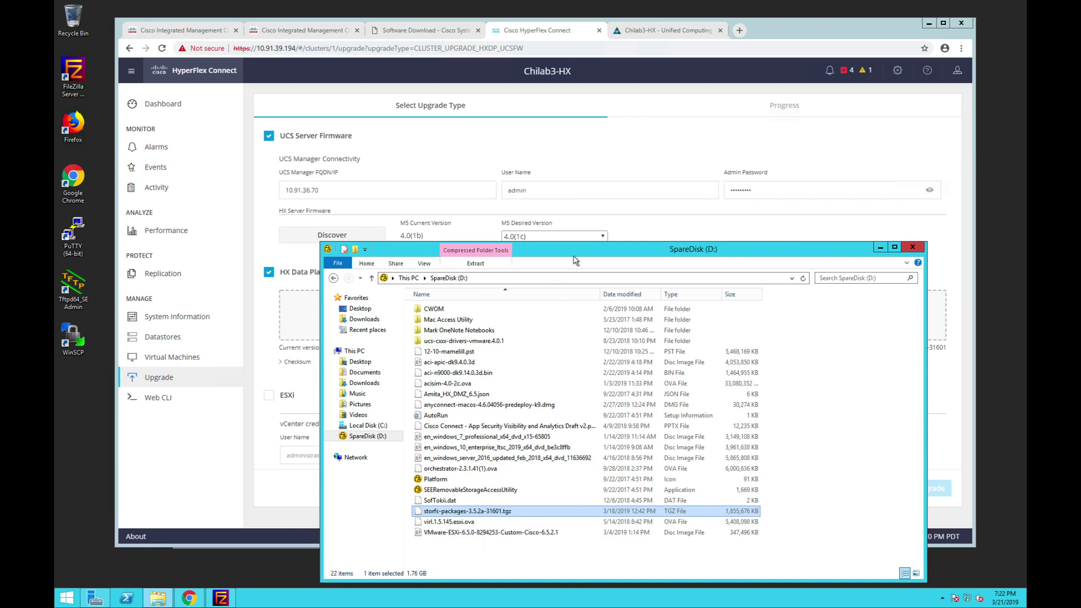
drag(599, 259, 648, 257)
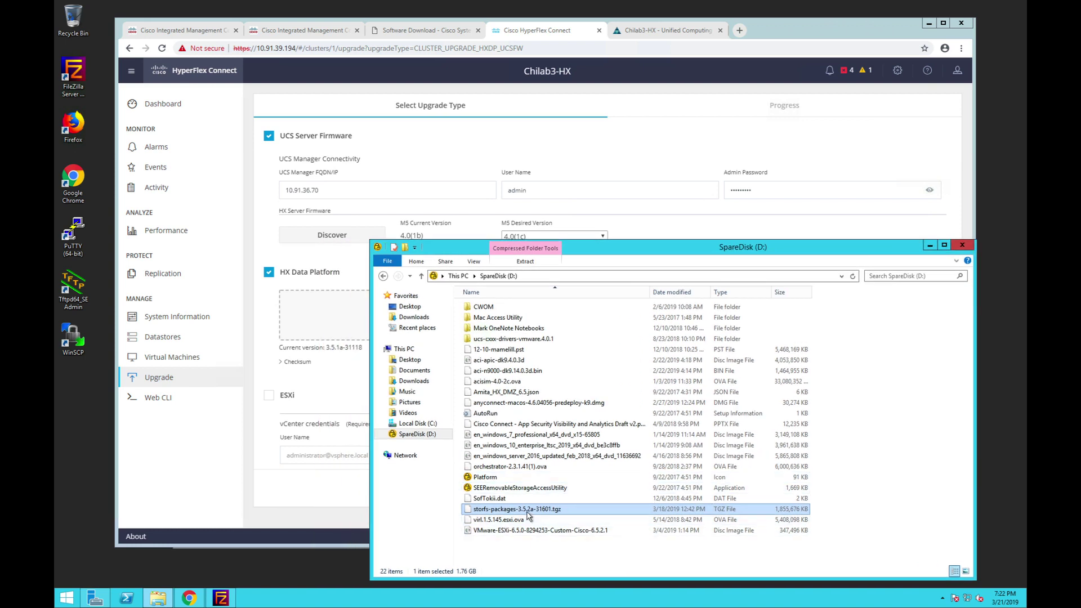
drag(527, 510, 350, 326)
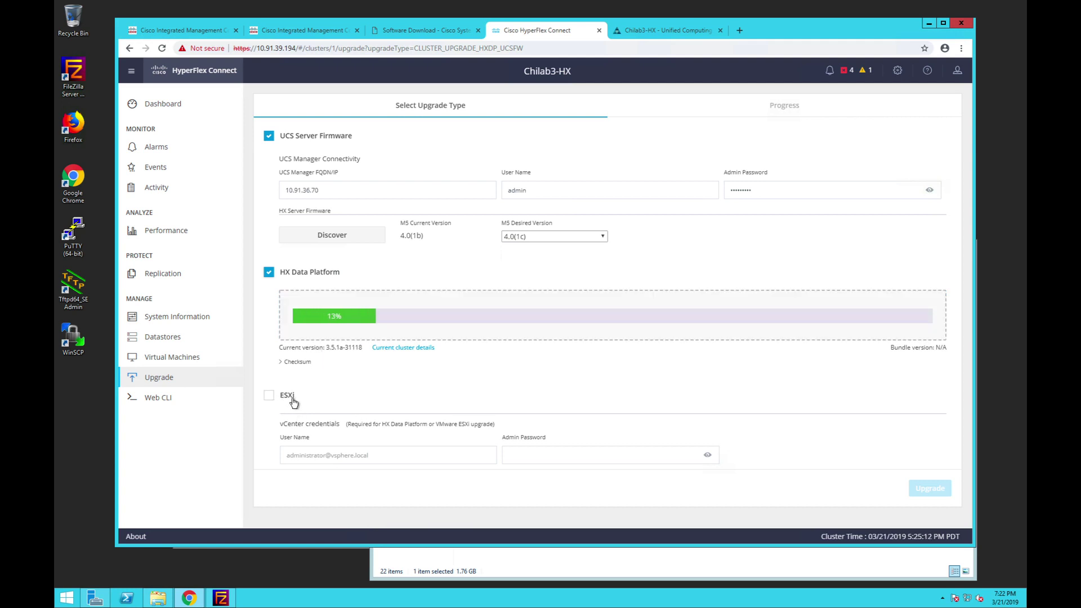
click(306, 455)
text(admin)
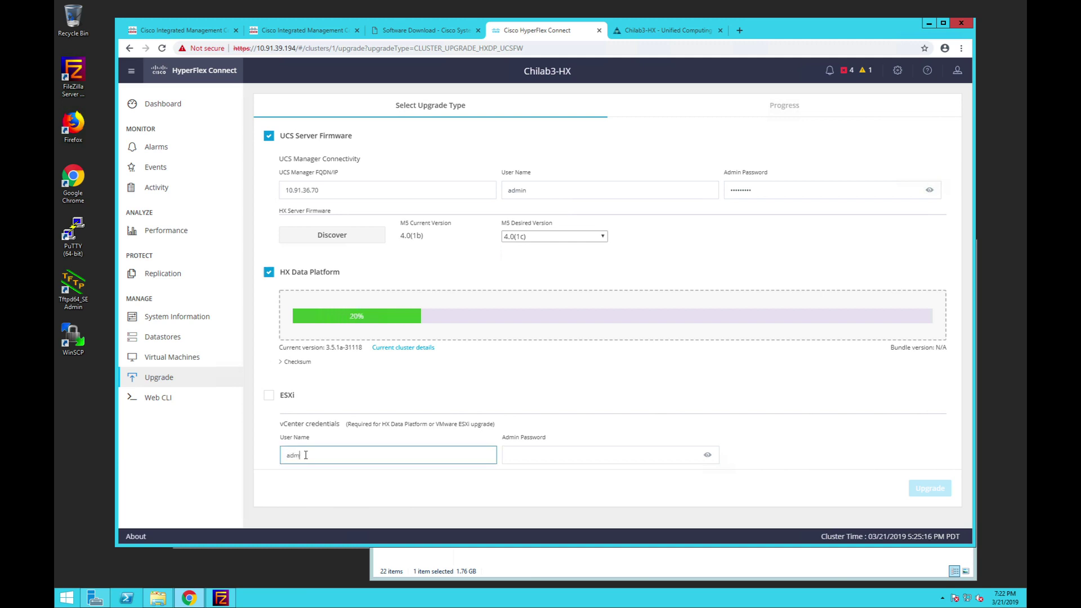
key(BackSpace)
key(BackSpace)
key(BackSpace)
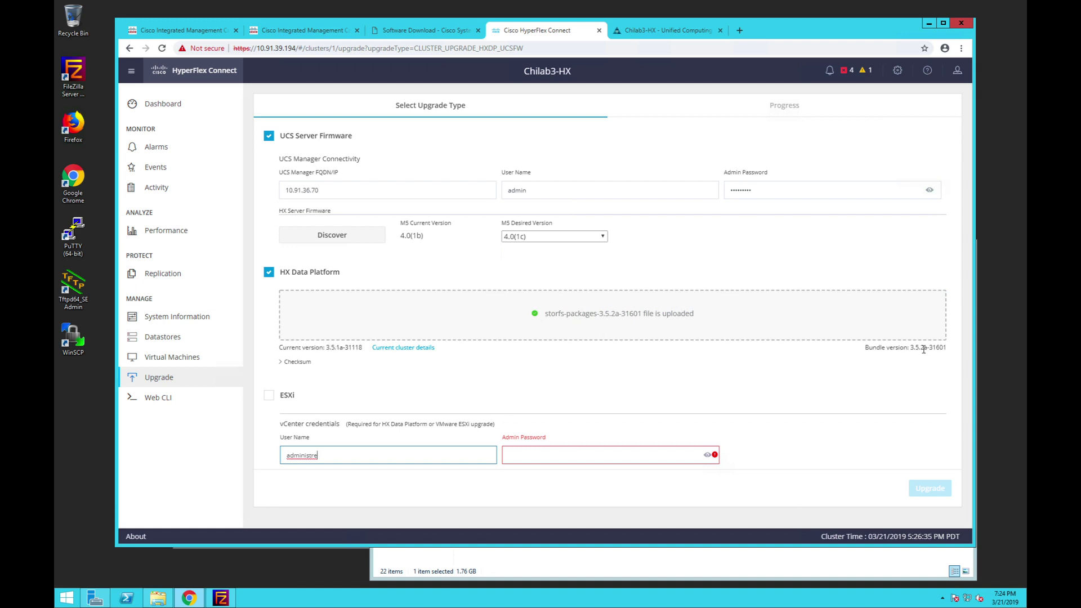
click(364, 453)
key(BackSpace)
key(BackSpace)
key(BackSpace)
text(nistrator@vsphere.local)
- Fill in the vCenter admin password and launch the upgrade
click(526, 457)
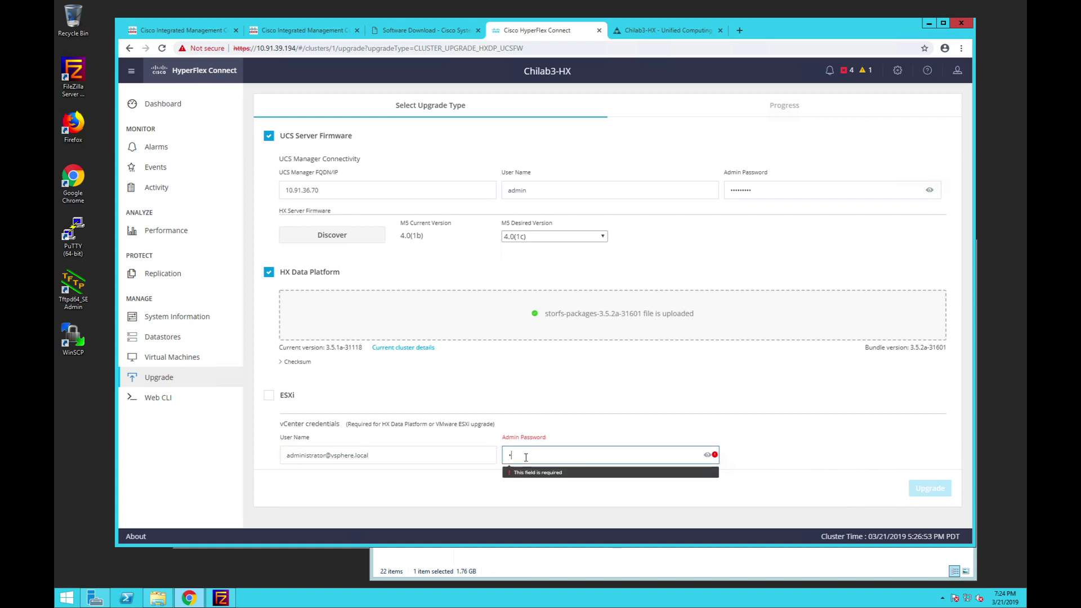
text(Cisco123!)
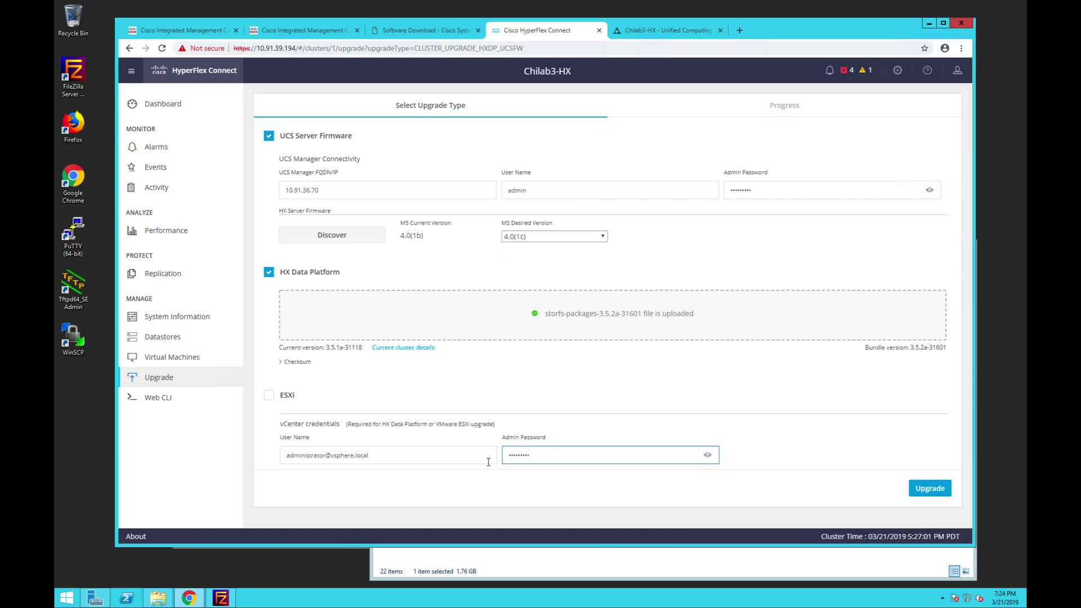
click(929, 490)
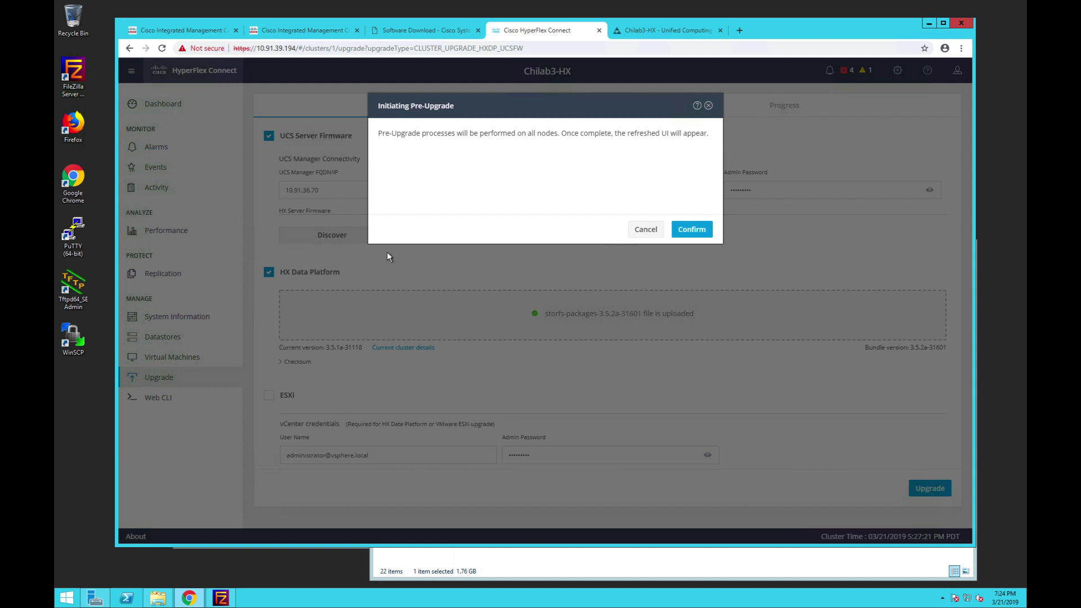
click(417, 29)
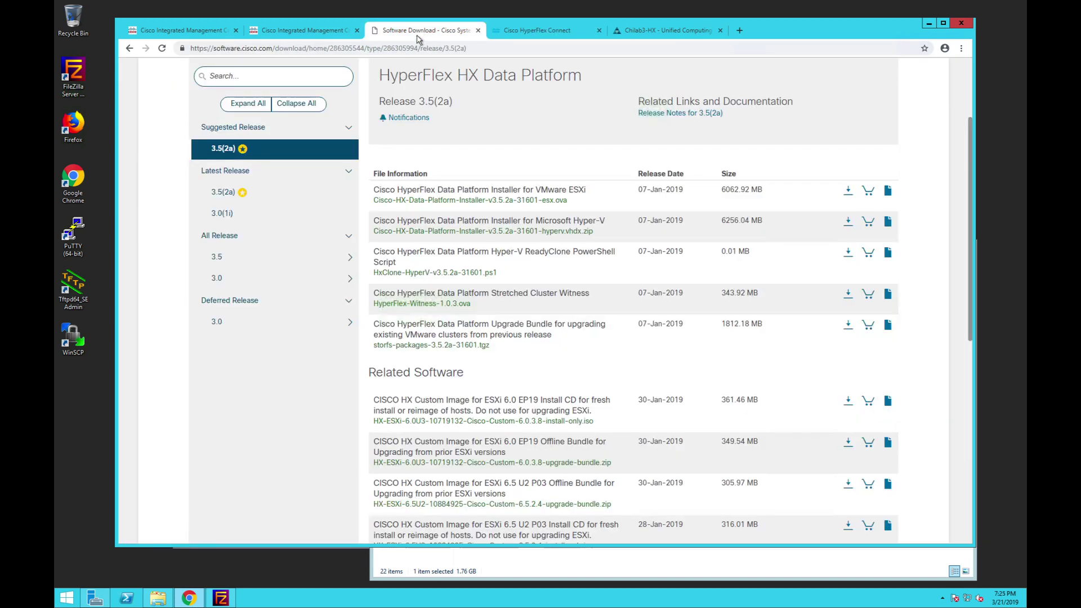
- Open the 3.5(2a) release notes at Upgrade Guidelines, noting vCenter 6.0 U3f and mandatory cluster bootstrap
scroll(671, 161, up, 3)
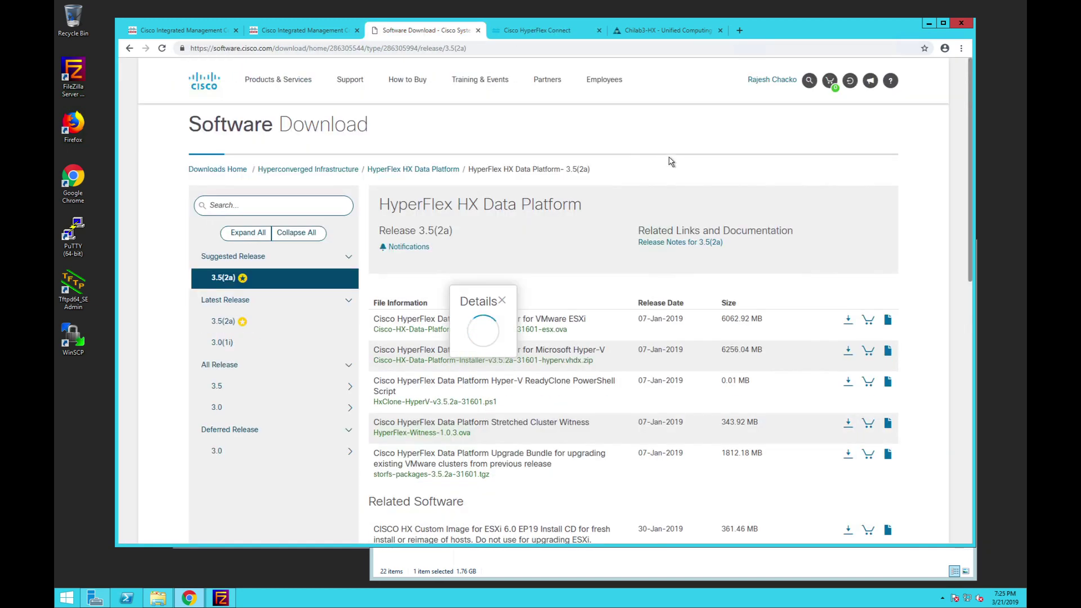
click(697, 243)
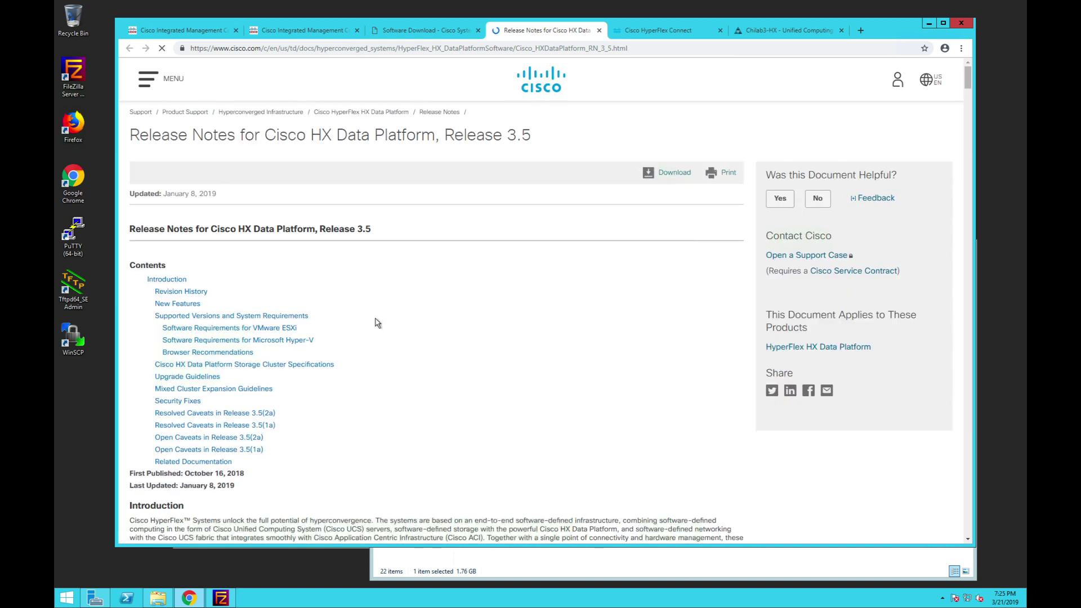
scroll(411, 380, down, 7)
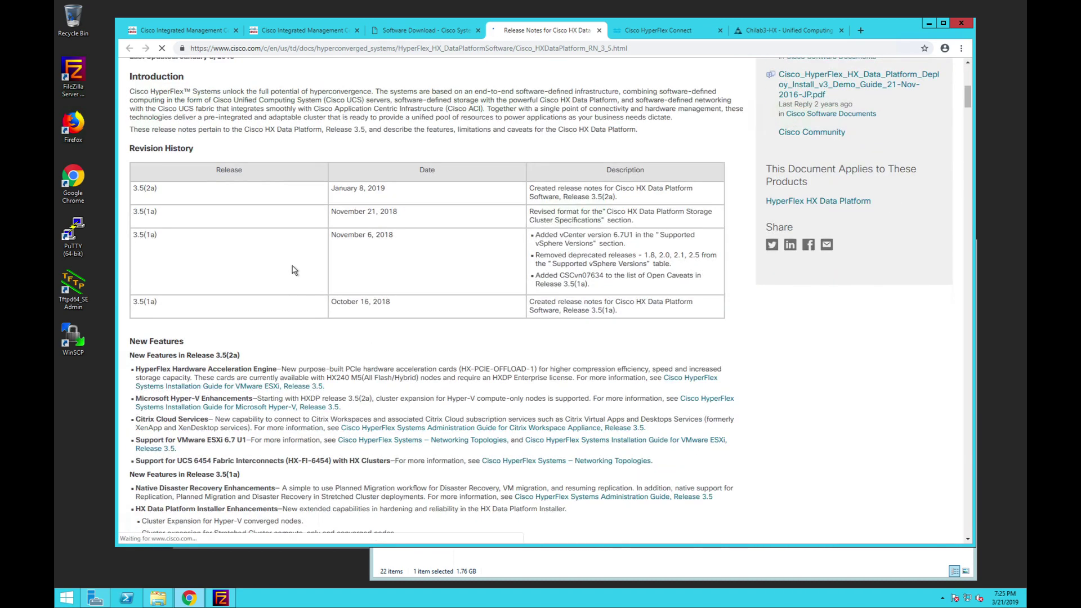
scroll(294, 265, up, 3)
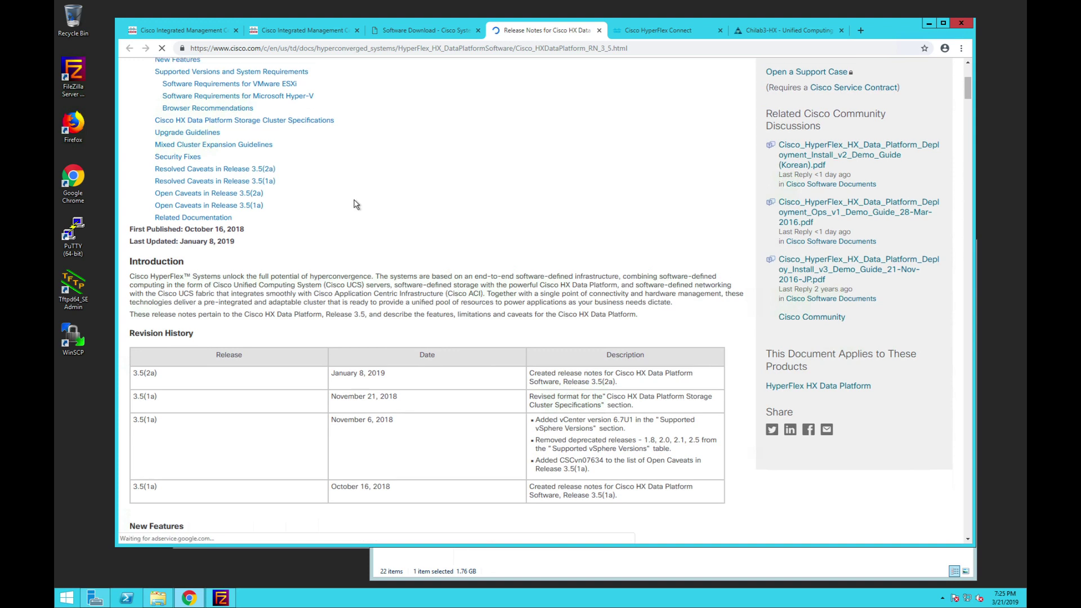
scroll(217, 169, up, 1)
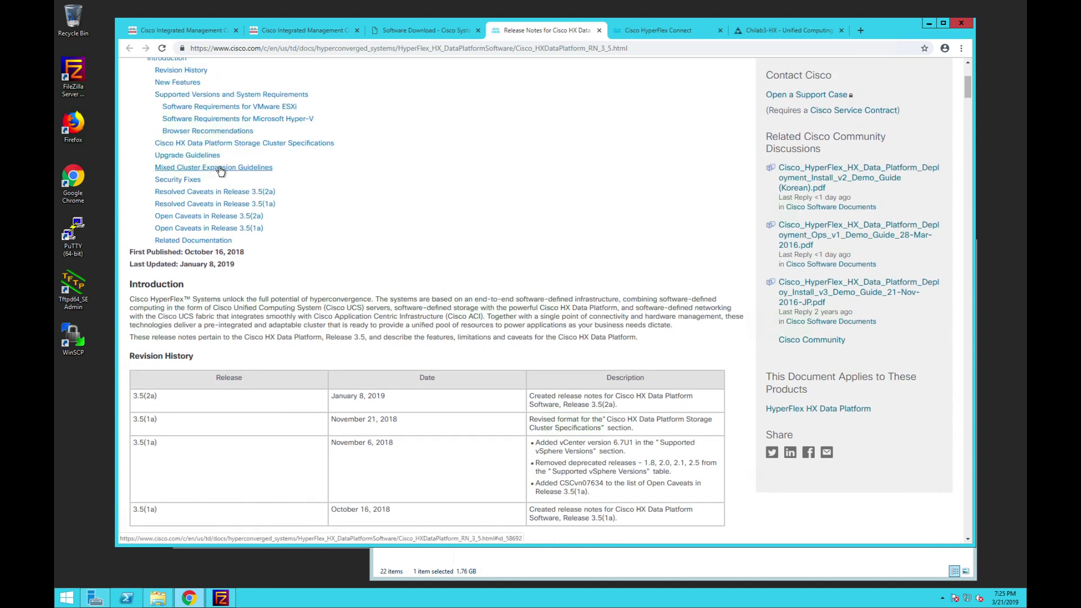
click(200, 160)
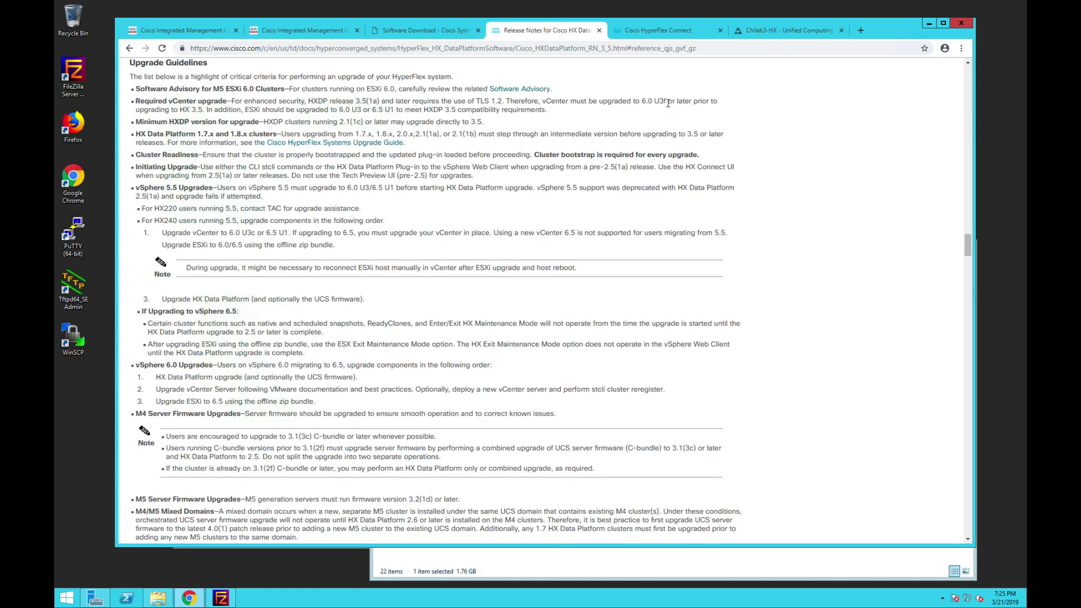
drag(668, 102, 640, 102)
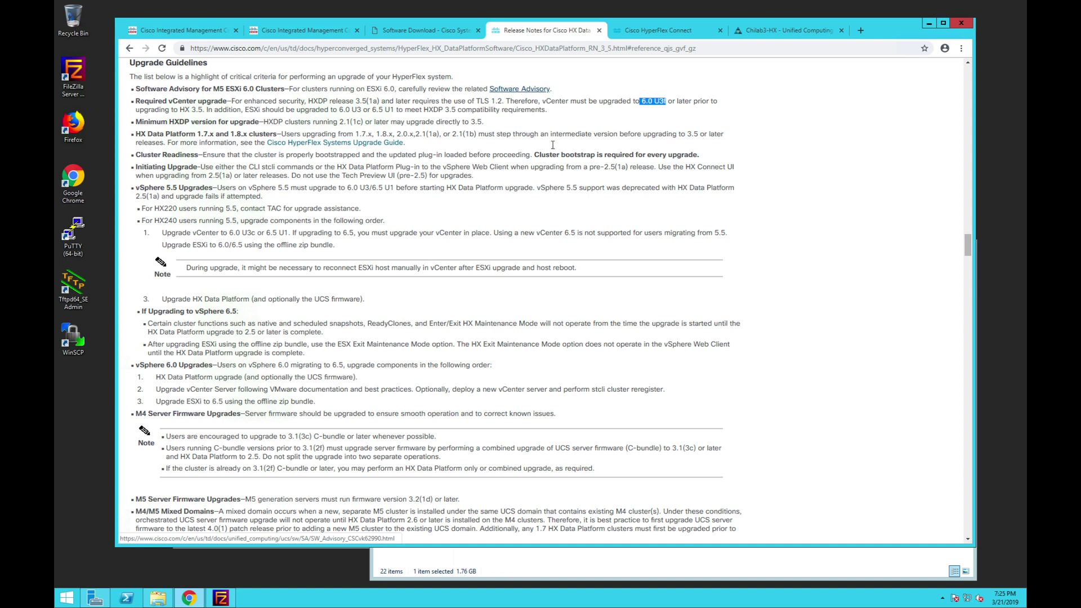
drag(535, 154, 697, 158)
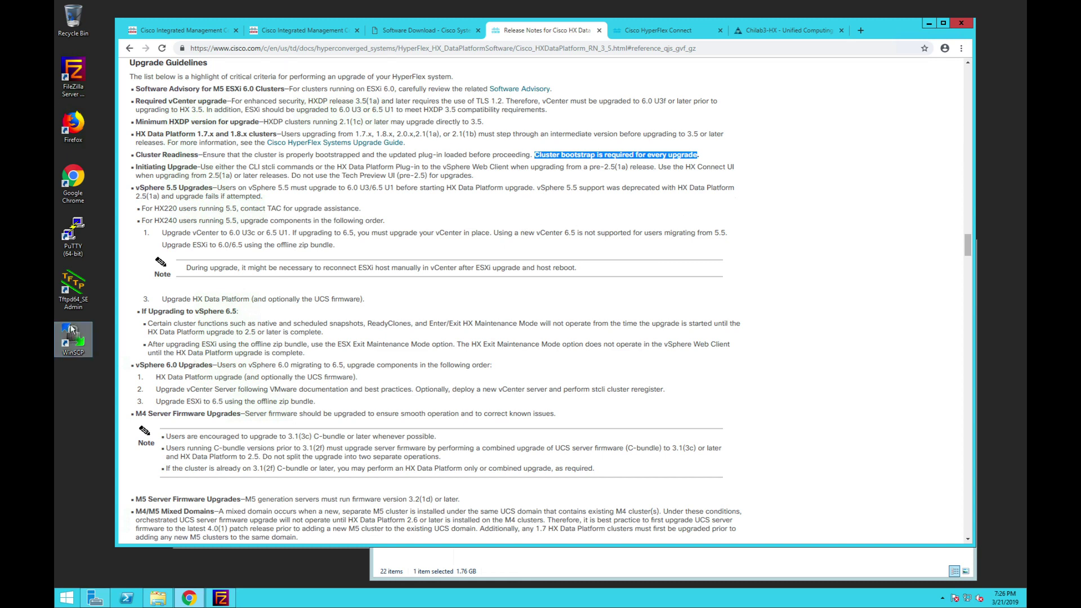
- SSH into 10.91.39.194 with PuTTY and log in as admin
double_click(75, 240)
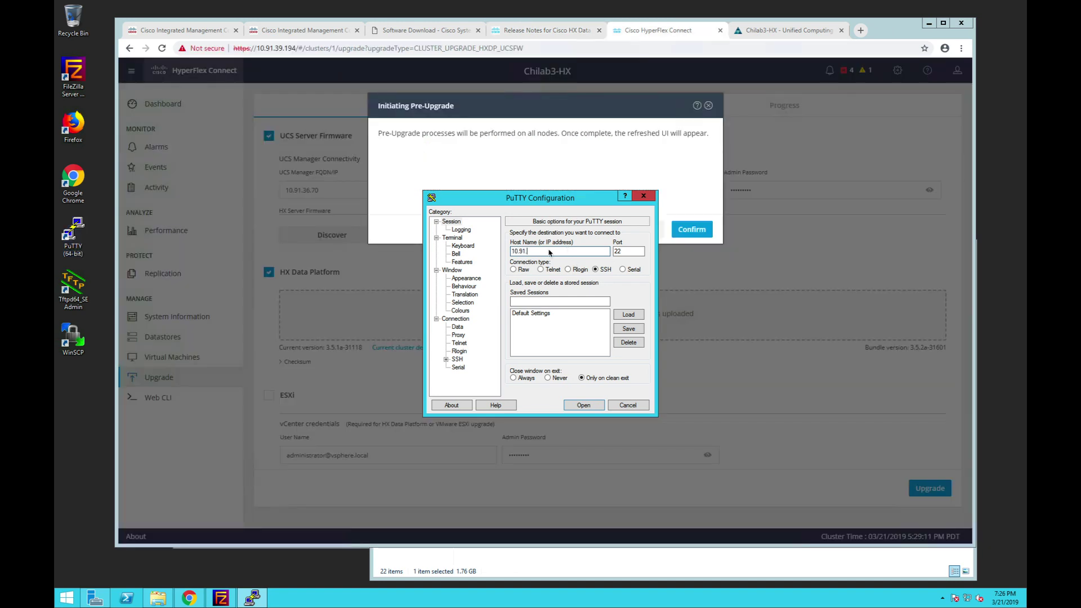
text(39)
text(.194)
key(Return)
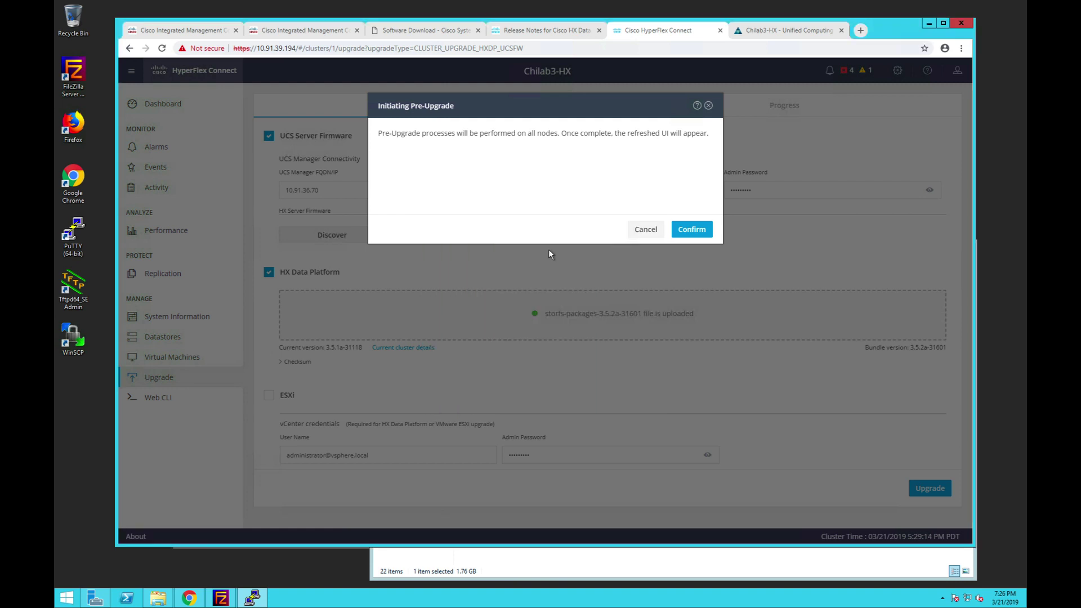
click(489, 370)
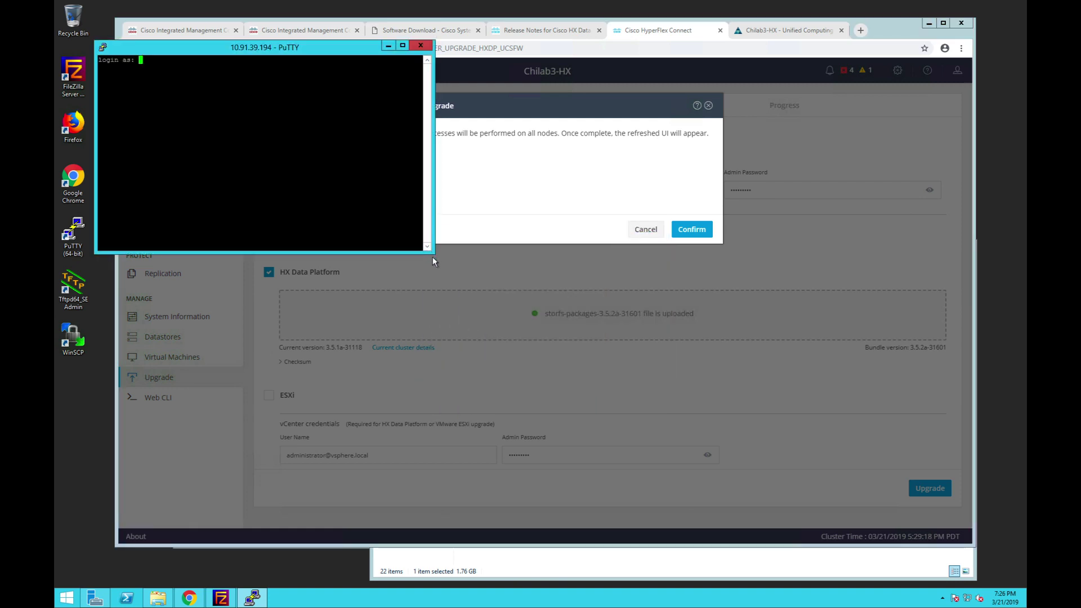
drag(432, 257, 595, 376)
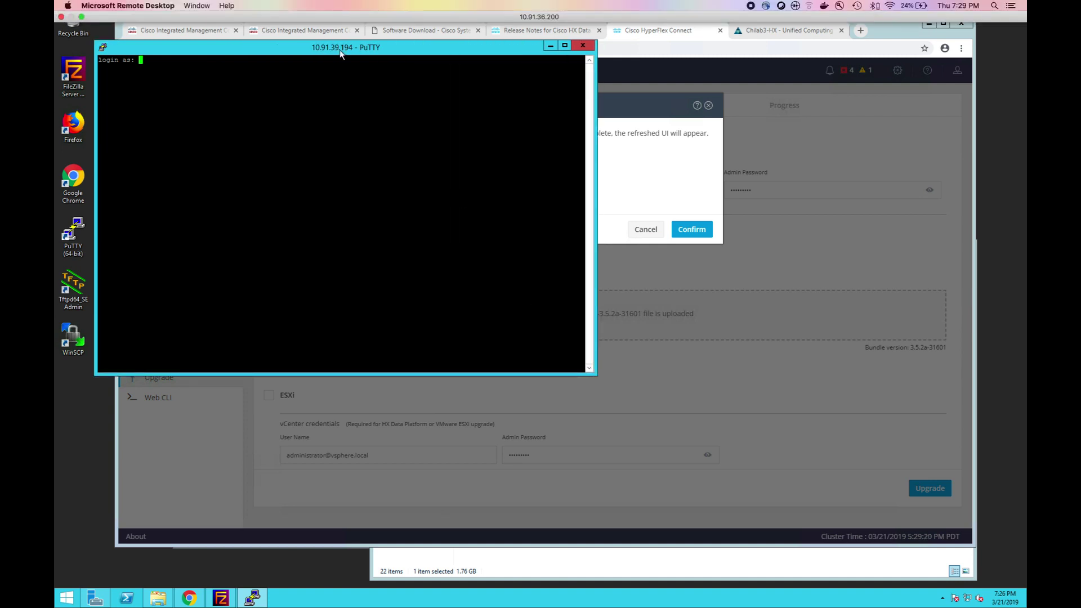
drag(340, 54, 598, 210)
text(admin)
key(Return)
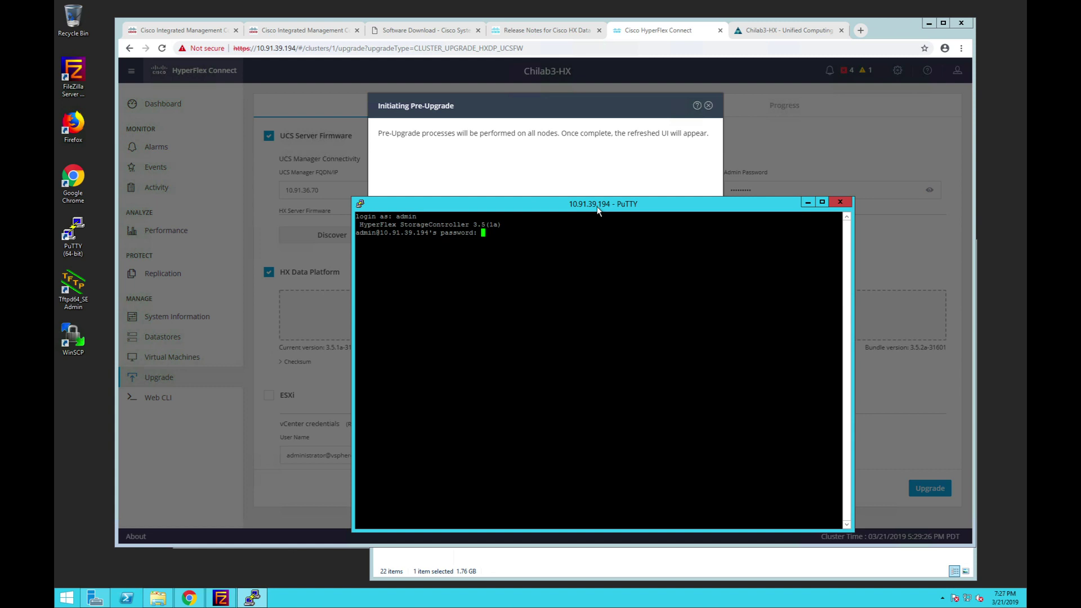
key(Return)
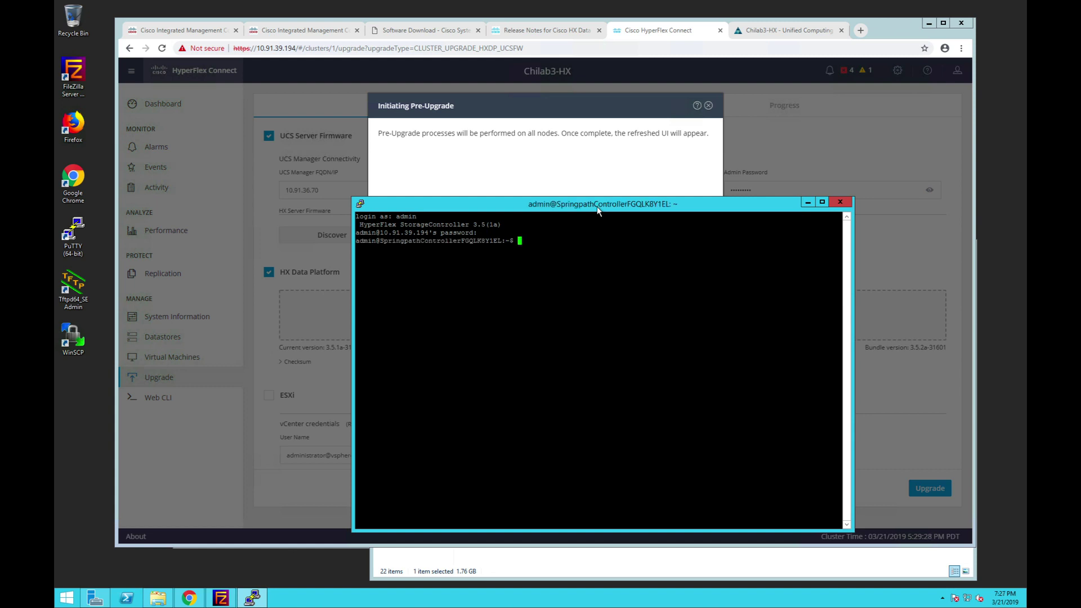
key(Return)
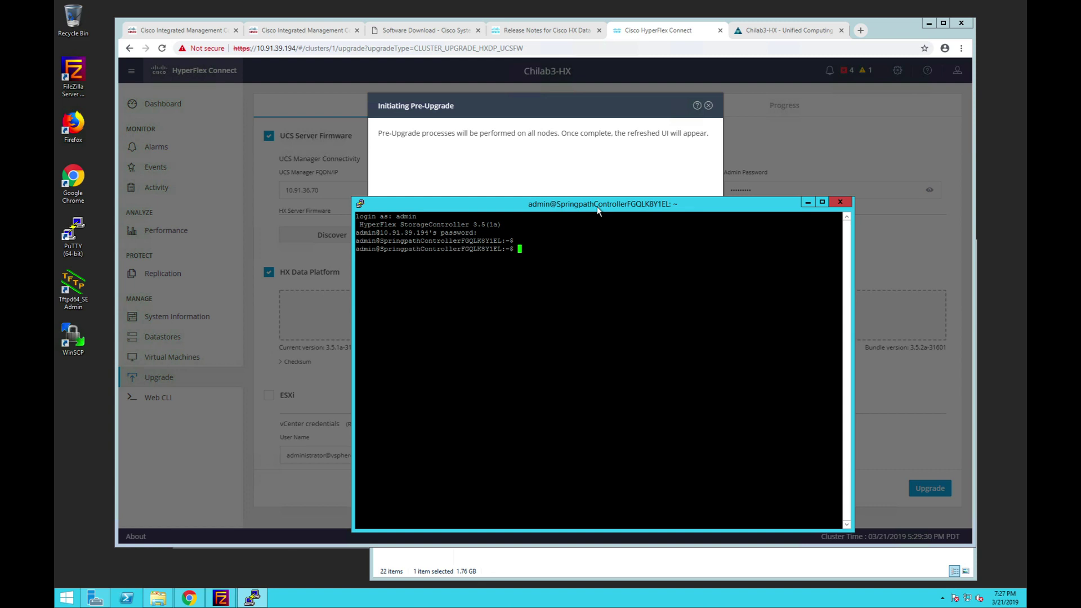
key(Return)
key(Return)
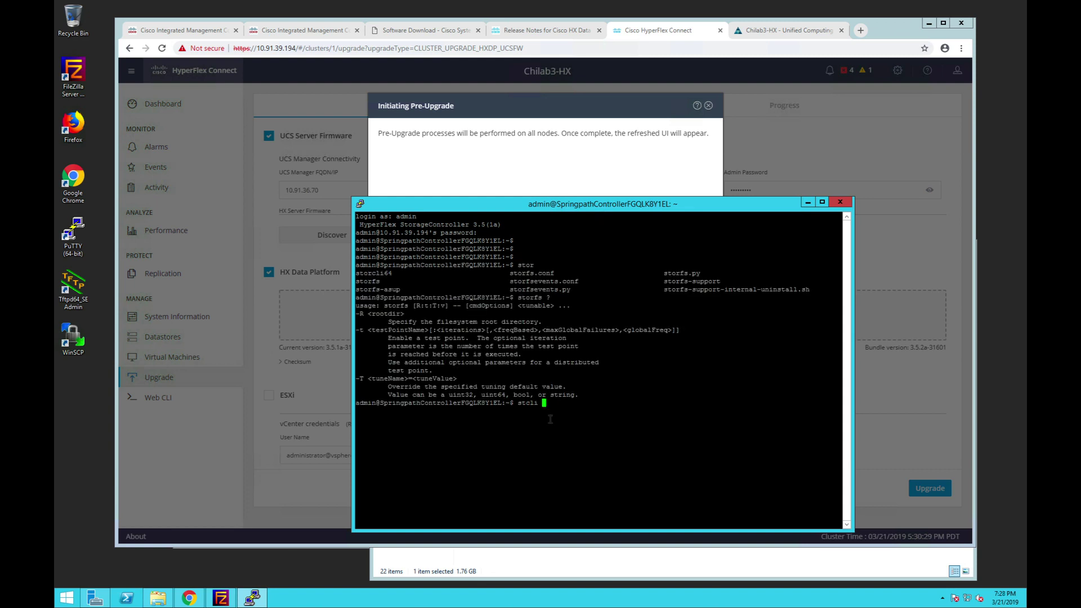
- Run 'stcli node list | grep productVersion', then page through the full 'stcli node list | more' output
text(node list | gr)
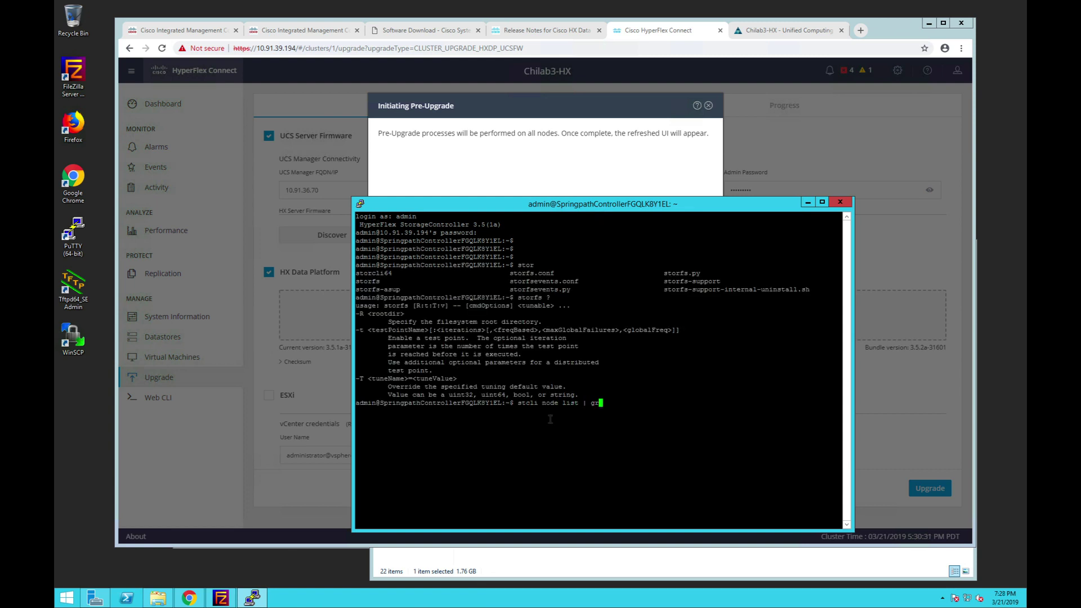
key(BackSpace)
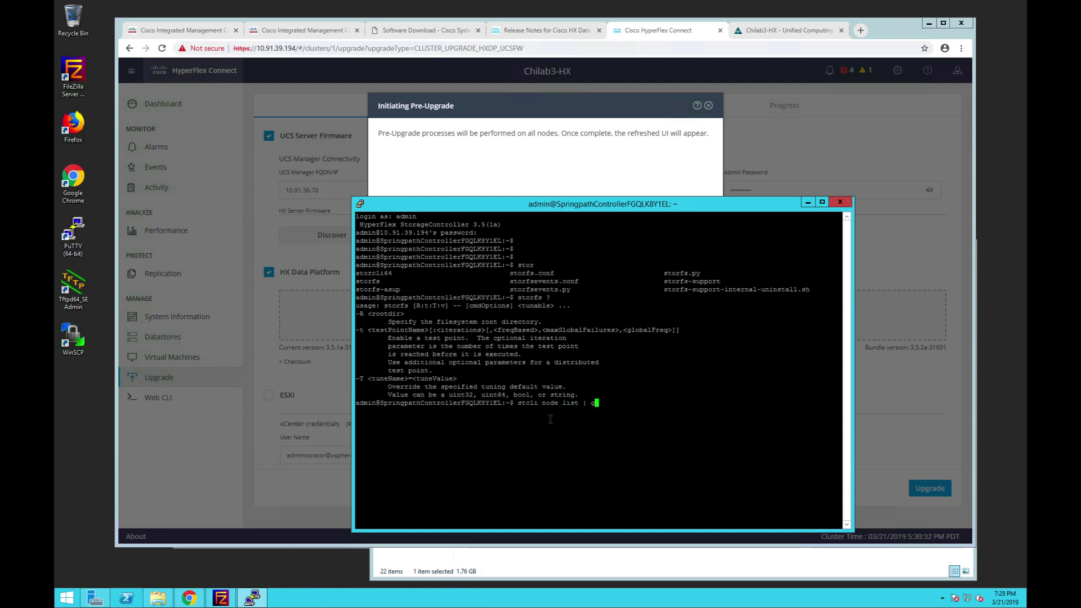
text(rep )
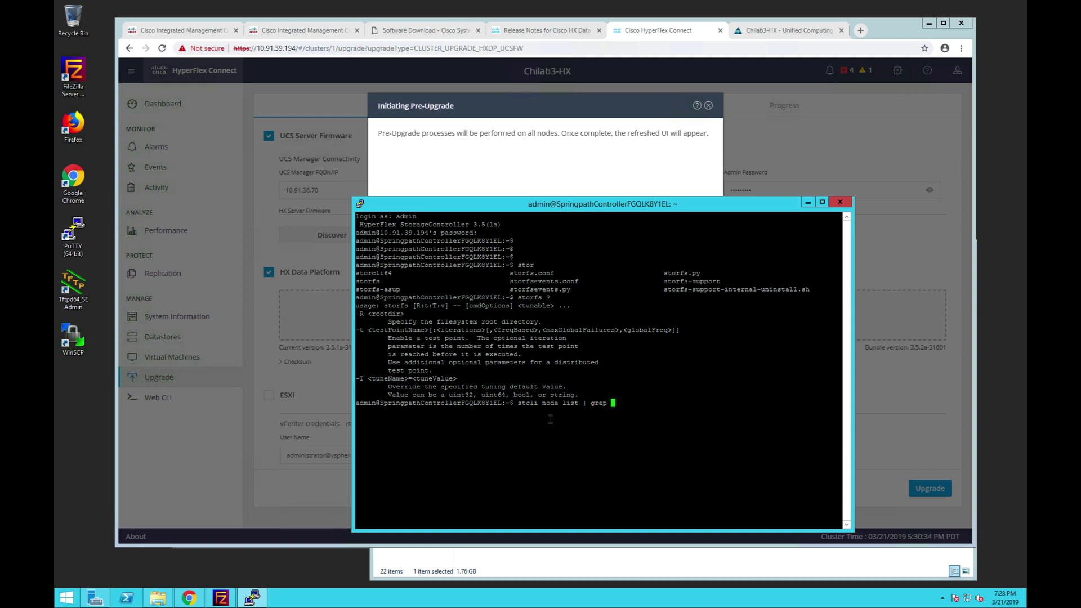
text(productVersion)
key(Return)
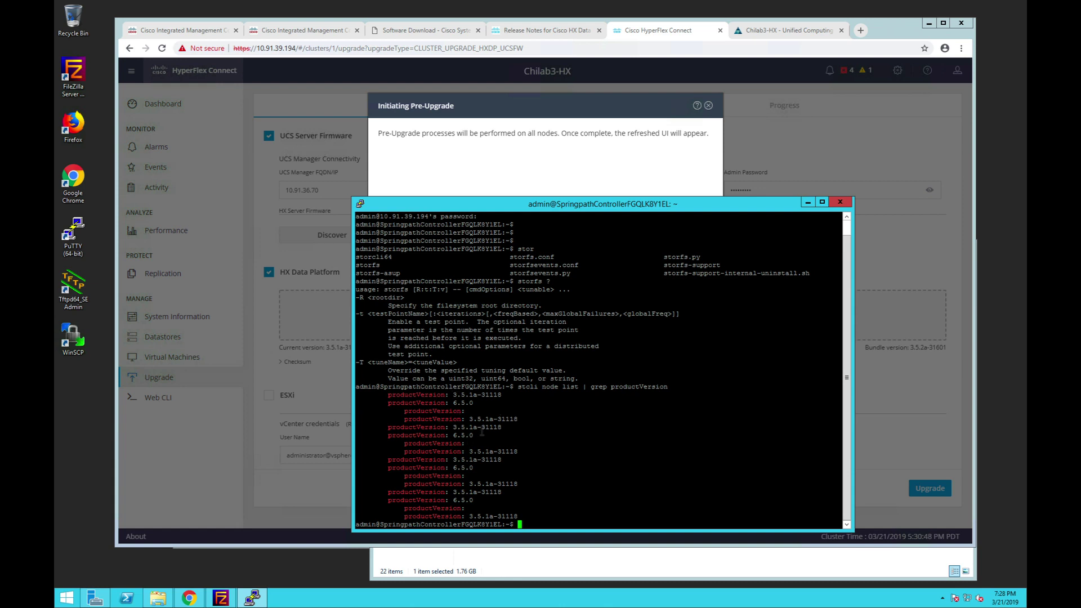
key(Up)
key(BackSpace)
key(BackSpace)
key(BackSpace)
key(BackSpace)
key(BackSpace)
key(BackSpace)
key(BackSpace)
key(BackSpace)
key(BackSpace)
key(BackSpace)
key(BackSpace)
key(BackSpace)
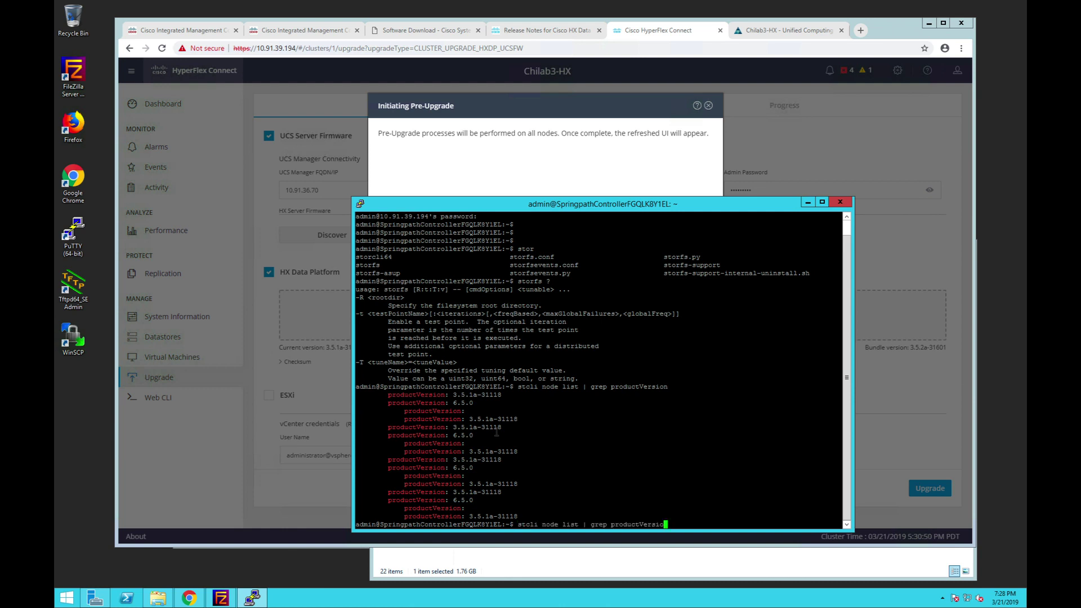
key(BackSpace)
key(BackSpace)
key(BackSpace)
key(BackSpace)
key(BackSpace)
key(BackSpace)
key(BackSpace)
key(BackSpace)
key(BackSpace)
key(BackSpace)
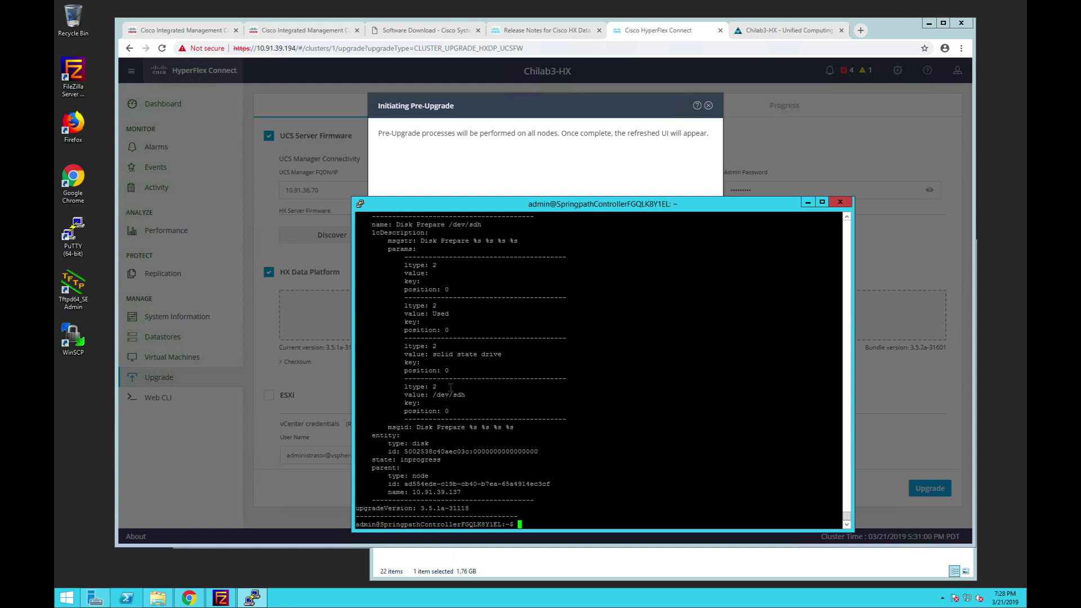
key(Up)
key(Return)
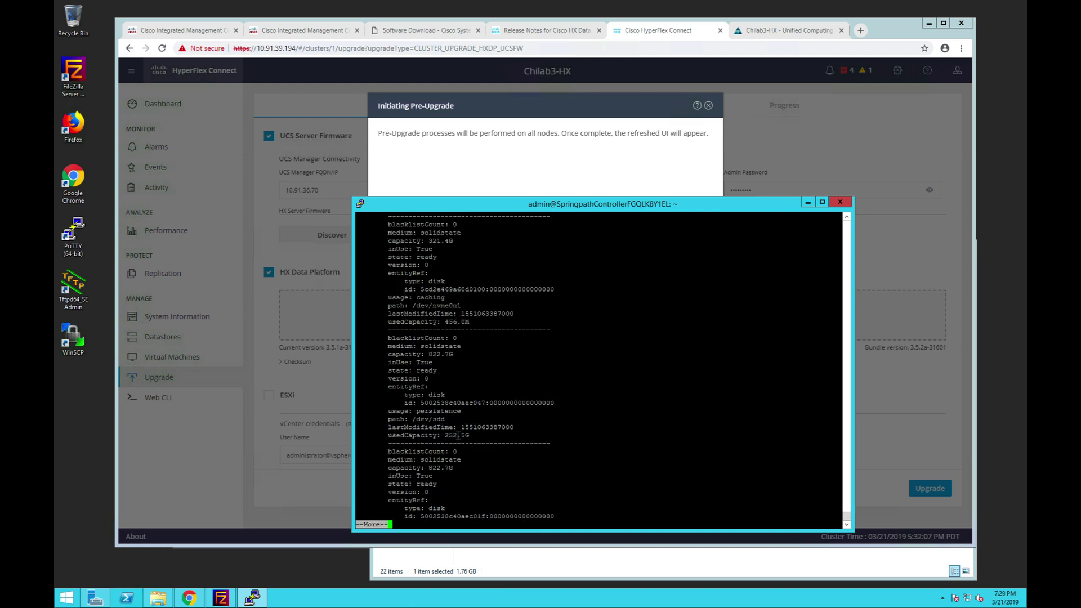
key(q)
- Rerun the productVersion filter confirming 3.5.1a-31118 and 6.5.0 on every node, then return to the browser
key(Up)
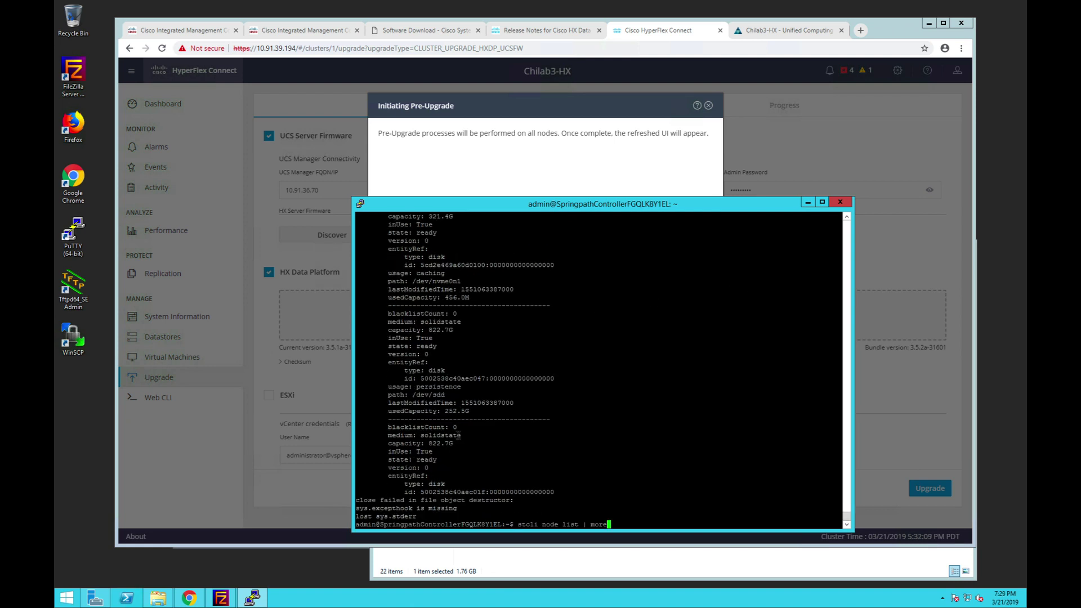
key(BackSpace)
key(BackSpace)
key(BackSpace)
key(BackSpace)
text(grep productVersion)
key(Return)
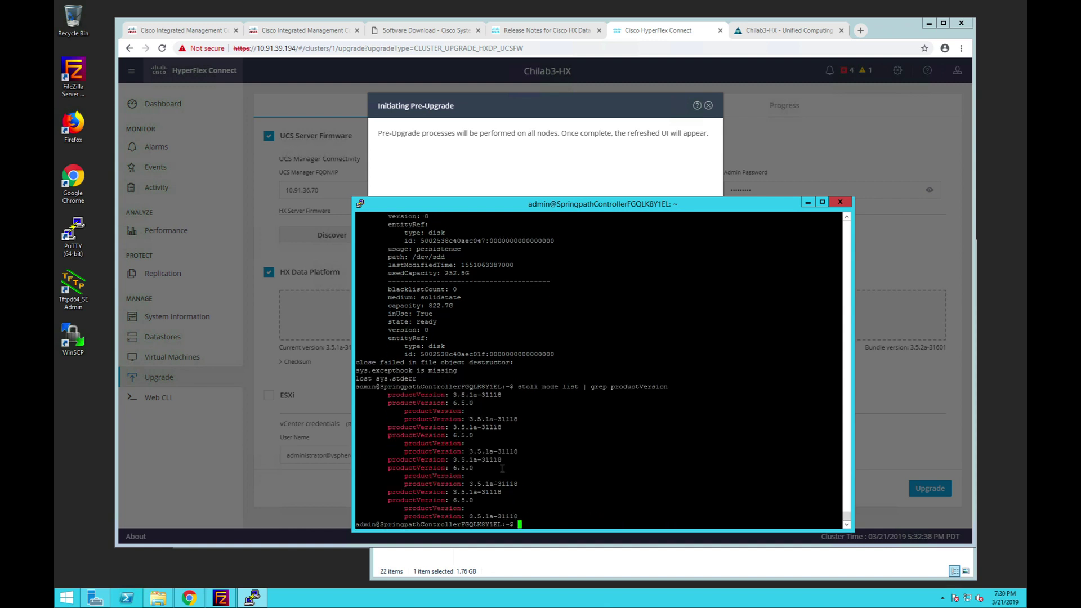
key(Return)
key(Return)
key(Return)
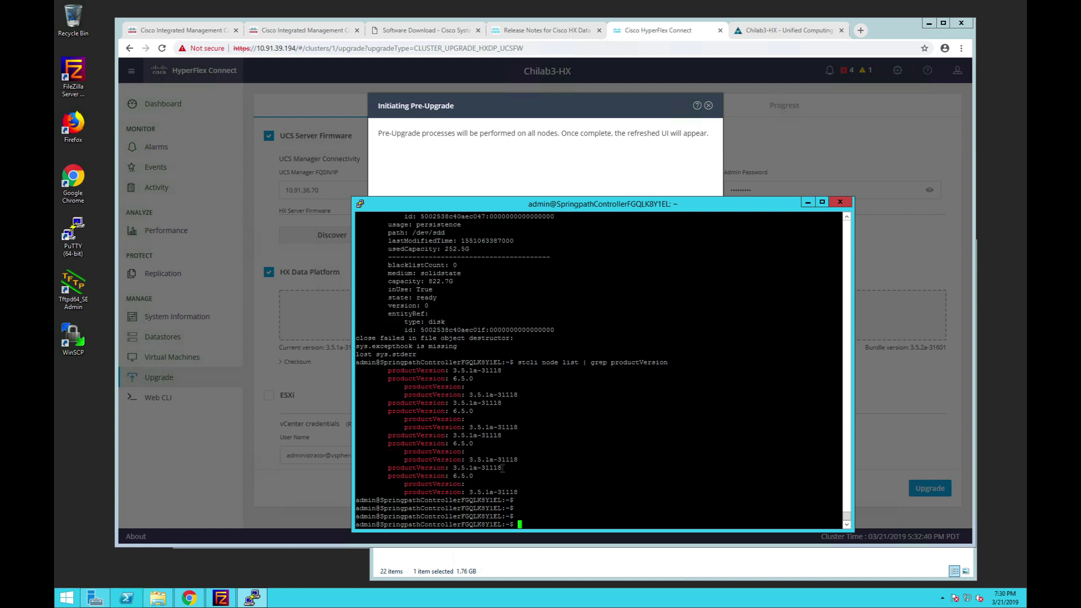
click(527, 184)
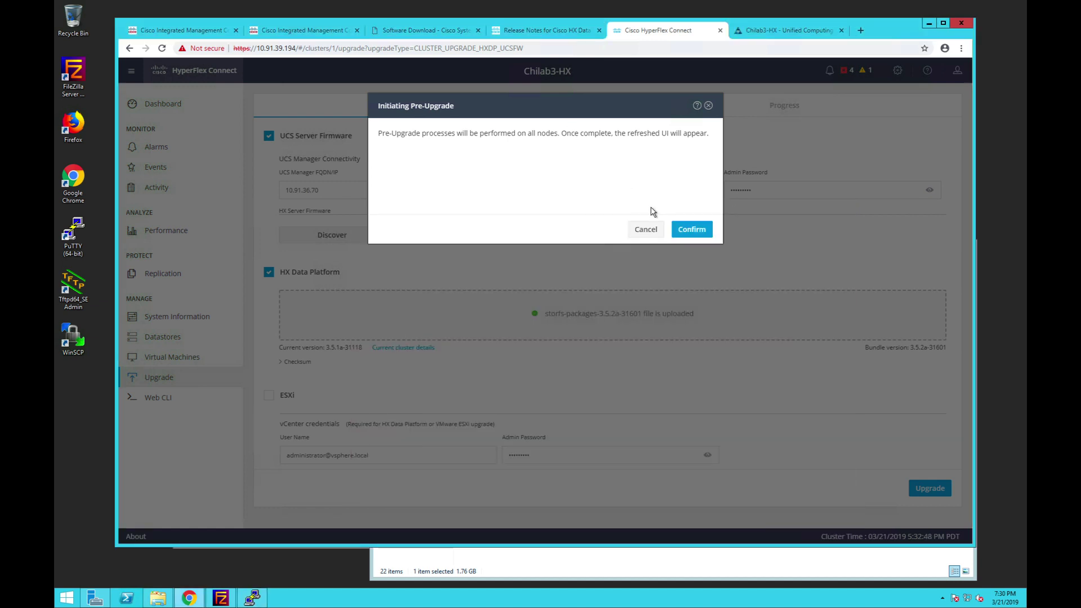
- Confirm the Initiating Pre-Upgrade dialog to run the pre-upgrade on all nodes
click(693, 231)
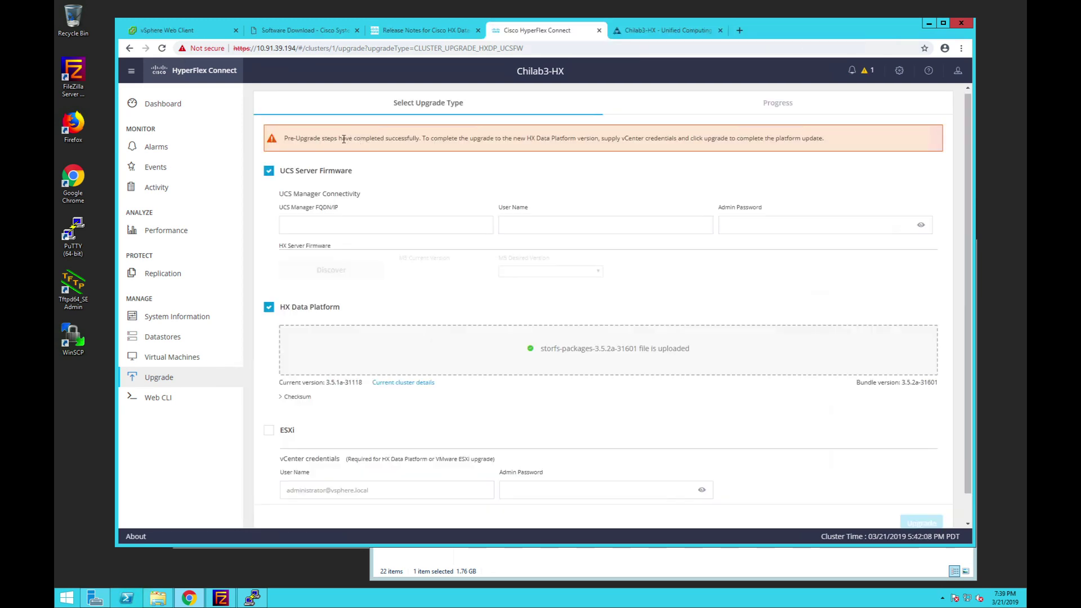
scroll(549, 225, down, 1)
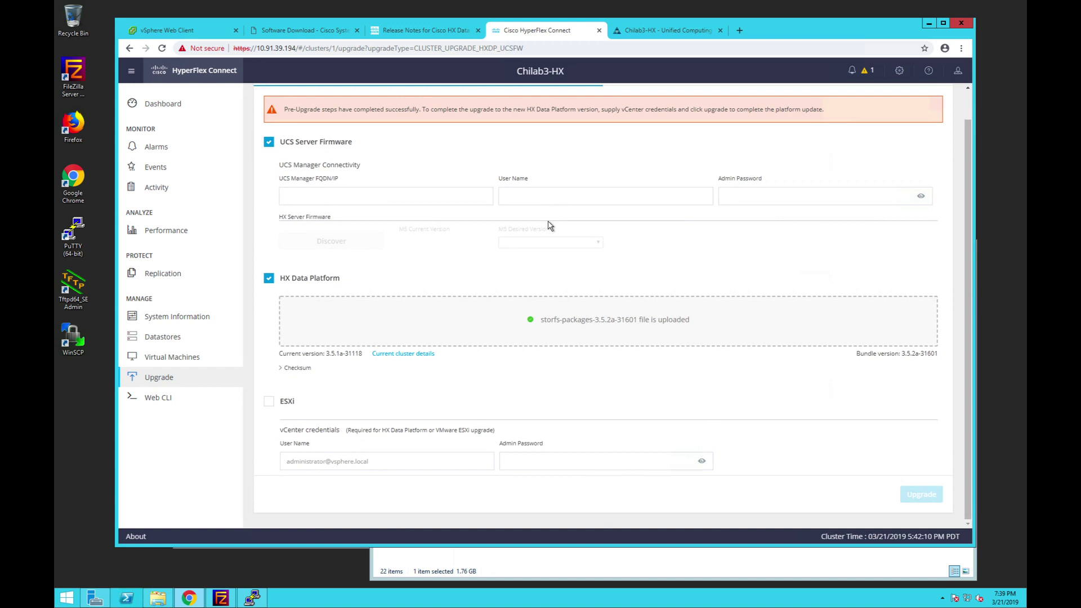
click(331, 463)
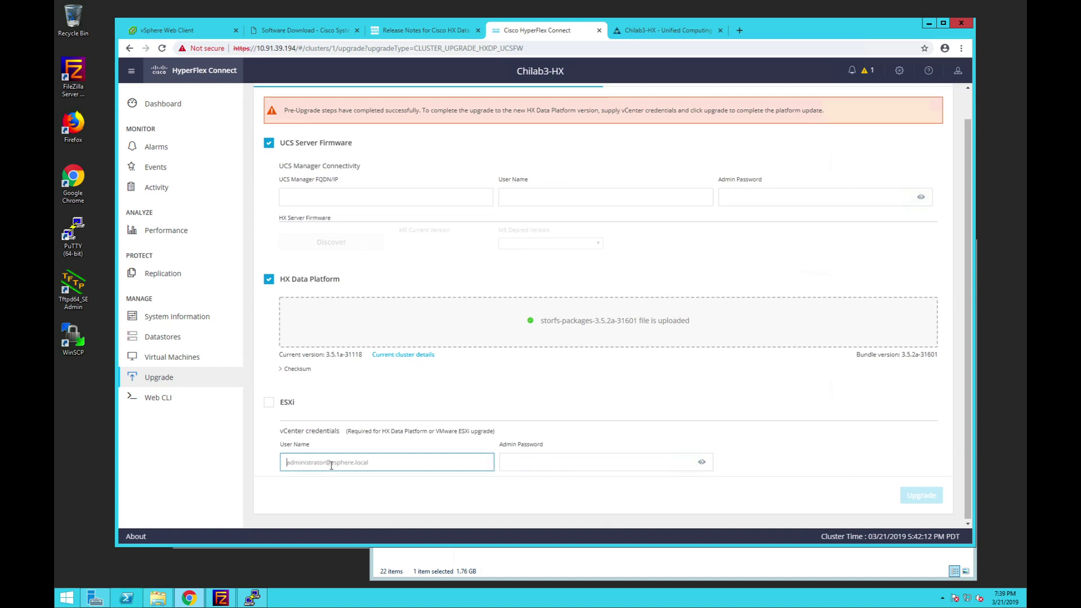
click(516, 463)
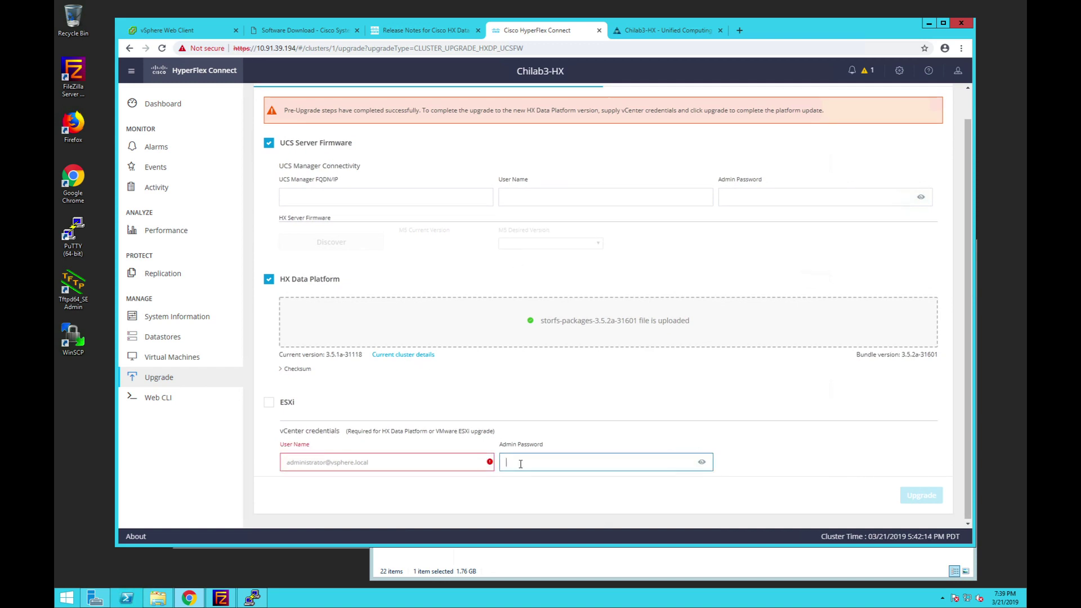
click(396, 461)
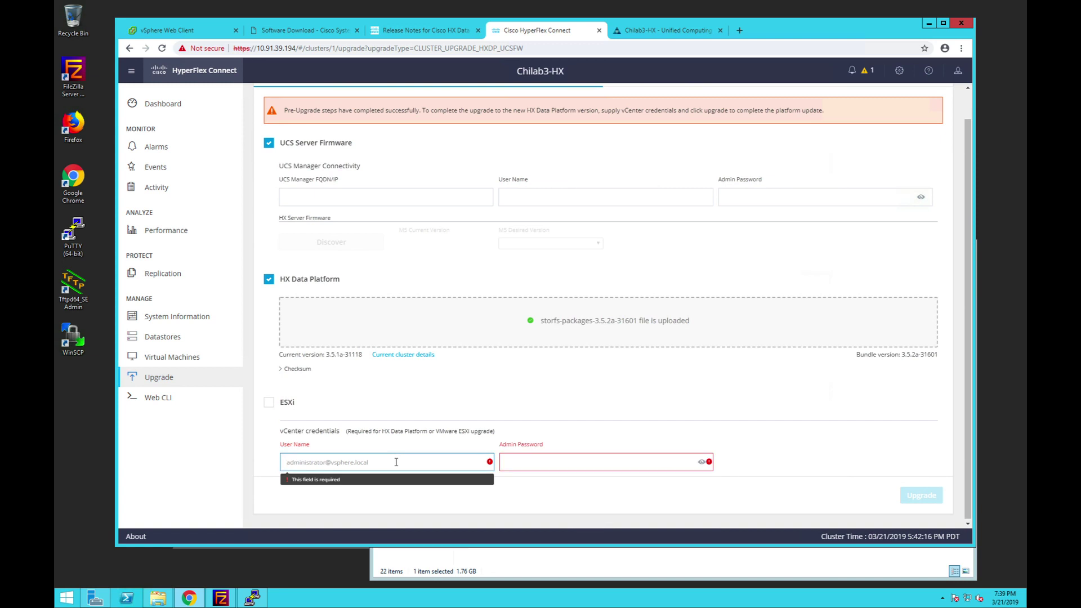
text(administrator@vsphere.local)
click(543, 464)
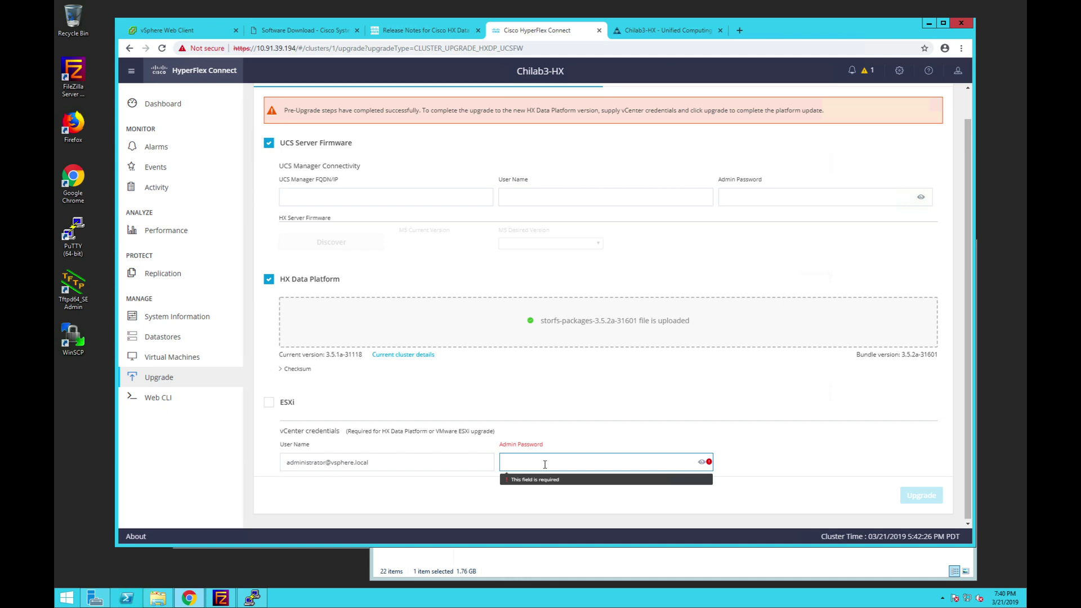
text(•••••••••)
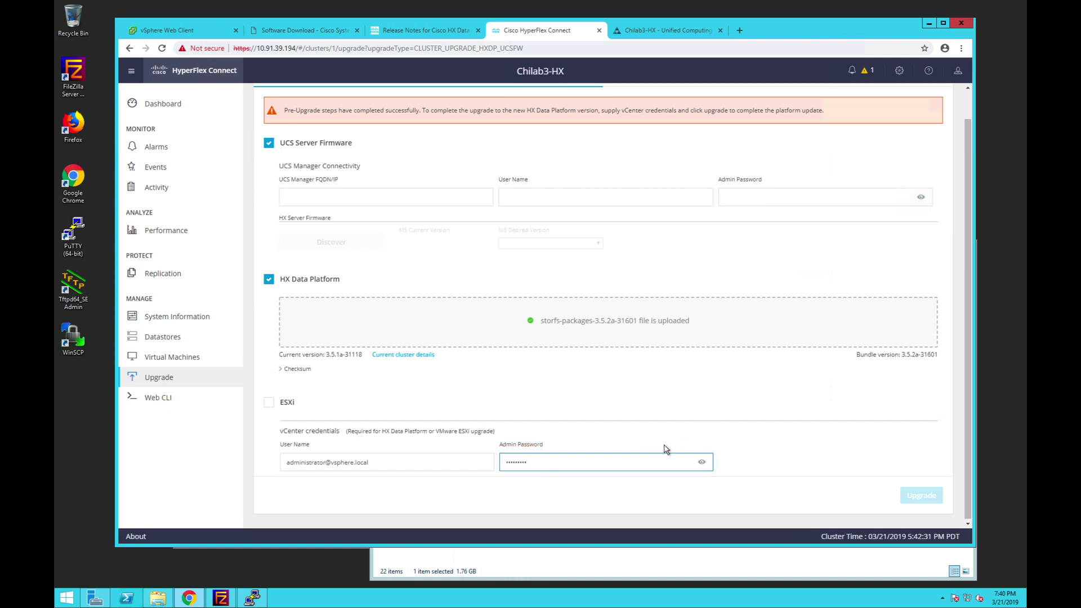
- Tick and then untick ESXi so it stays excluded from the upgrade
click(269, 403)
scroll(403, 415, down, 1)
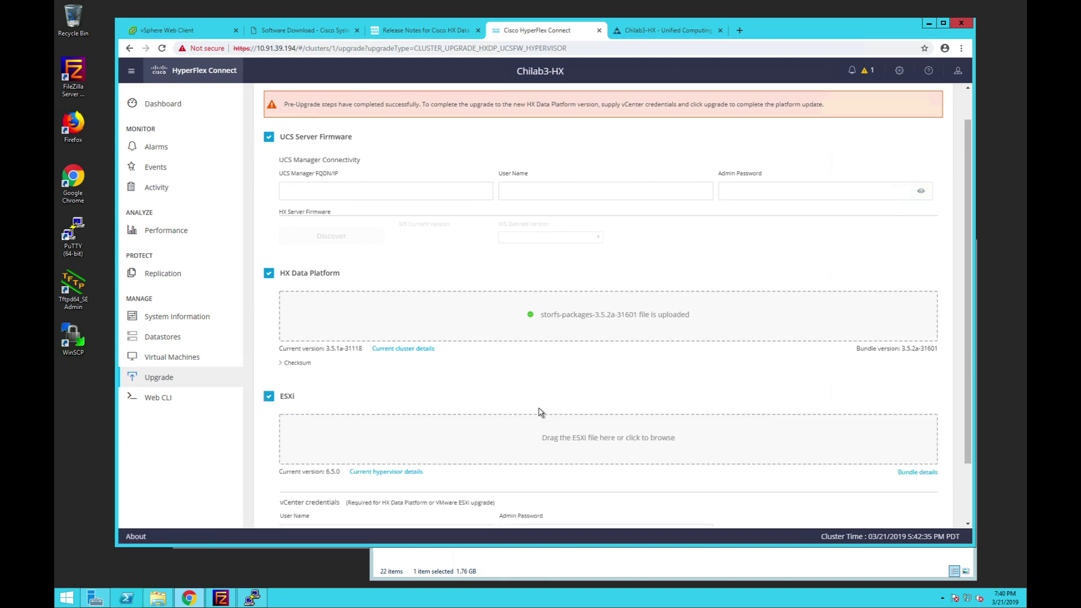
click(268, 367)
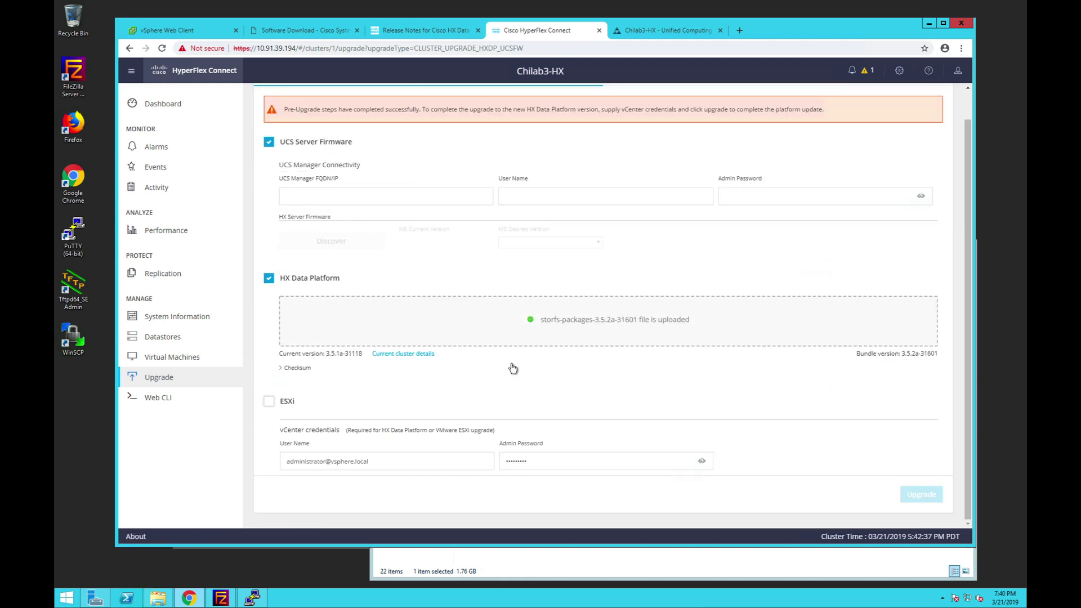
scroll(513, 368, up, 1)
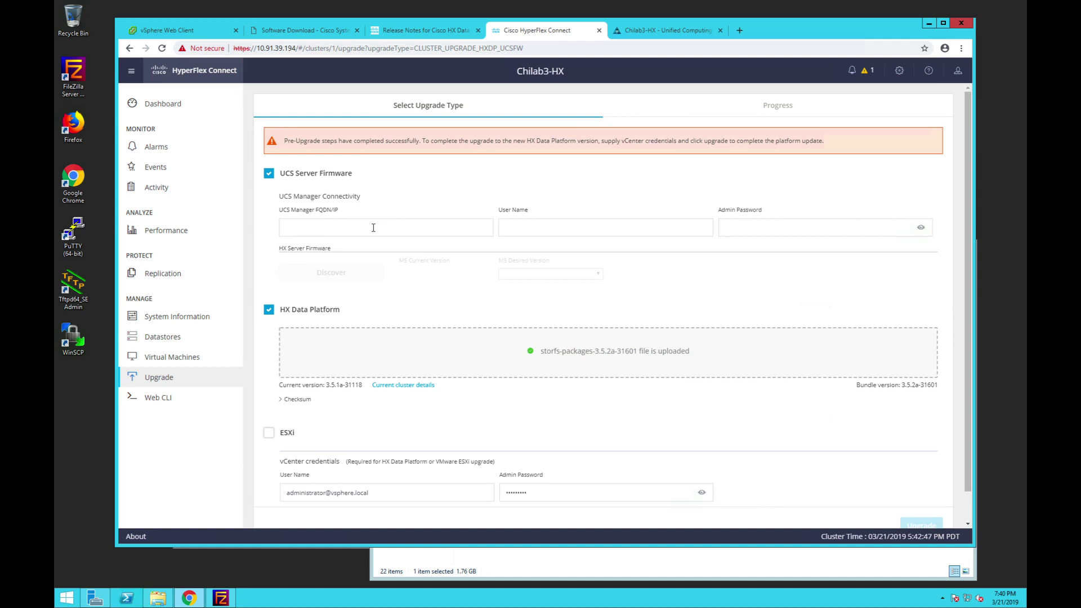
- Enter UCS Manager address 10.91.36.70 with the admin user name and password
click(373, 227)
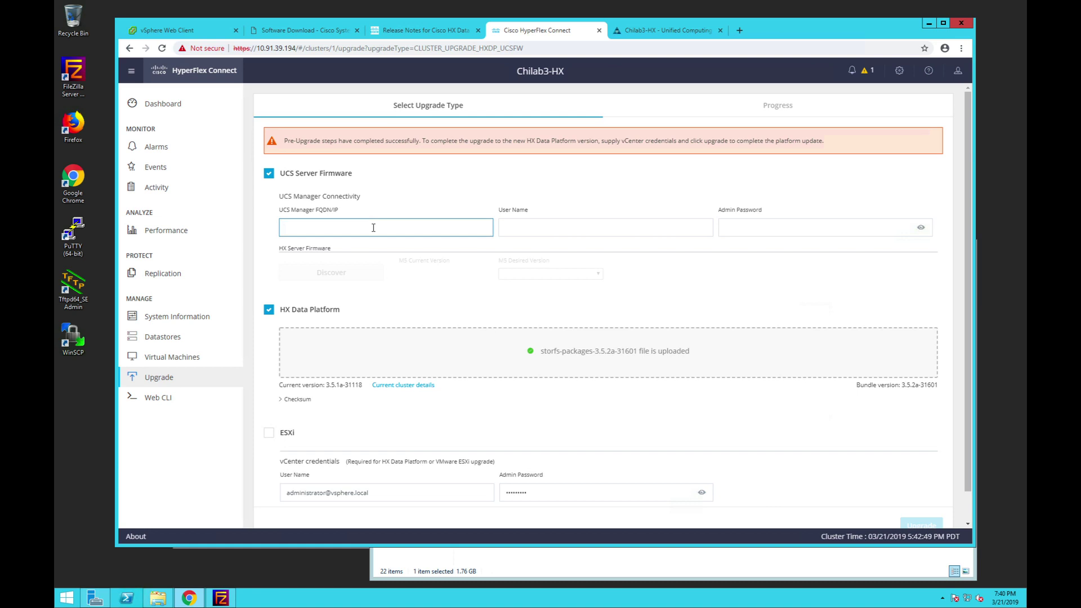
text(10.91.)
key(BackSpace)
key(BackSpace)
key(BackSpace)
key(BackSpace)
key(BackSpace)
key(BackSpace)
click(659, 32)
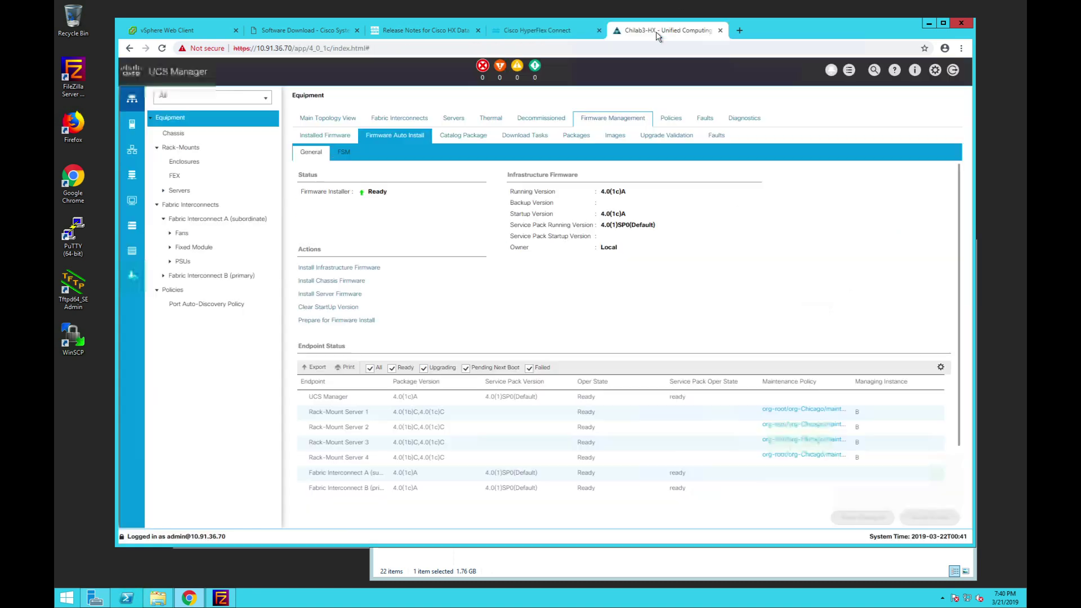
click(565, 37)
text(10.91.36.70)
key(Tab)
text(admin)
key(Tab)
text(•••••••••)
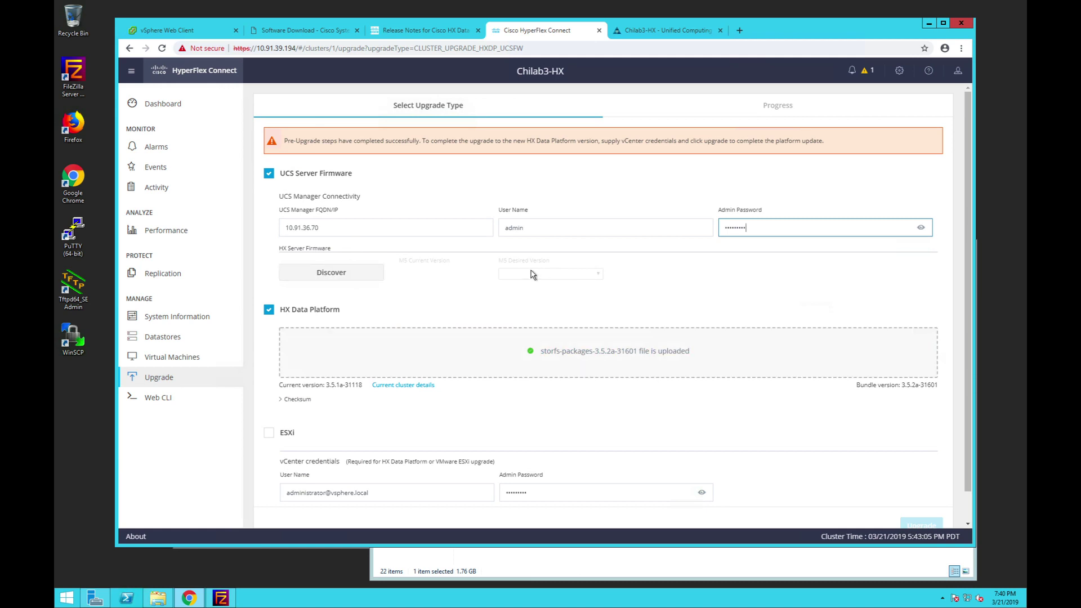
- Discover servers at firmware 4.0(1b) and set the M5 desired version to 4.0(1c)
click(321, 273)
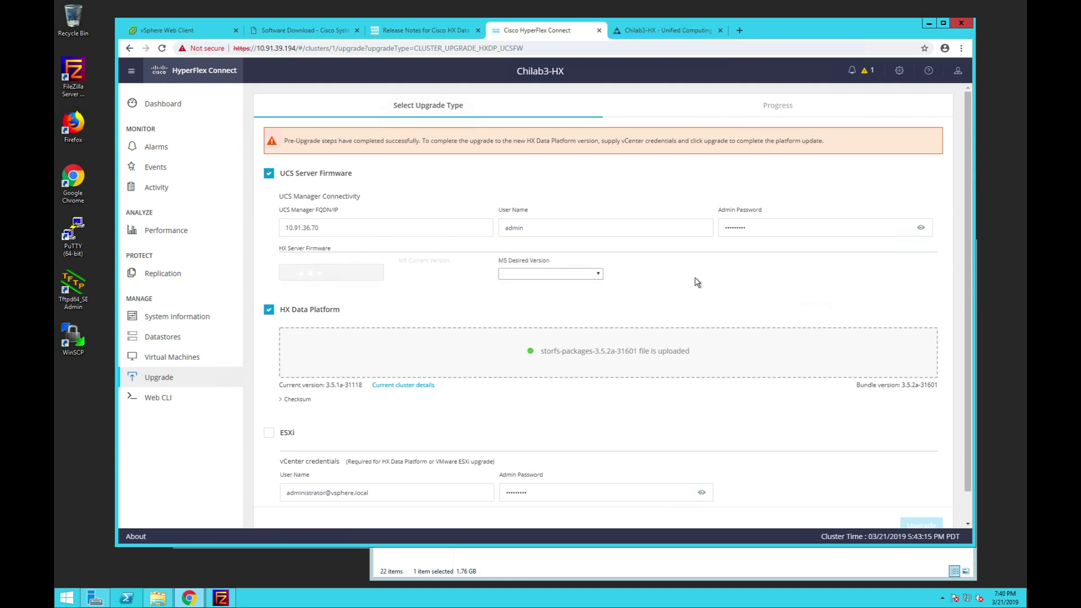
scroll(696, 282, down, 1)
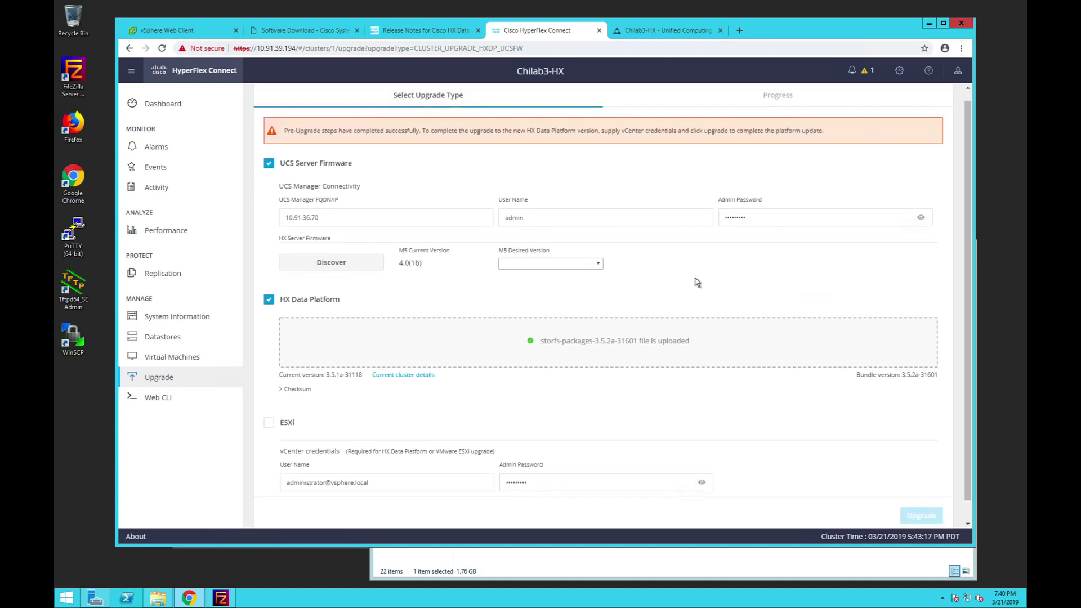
click(598, 263)
click(524, 309)
scroll(686, 279, down, 1)
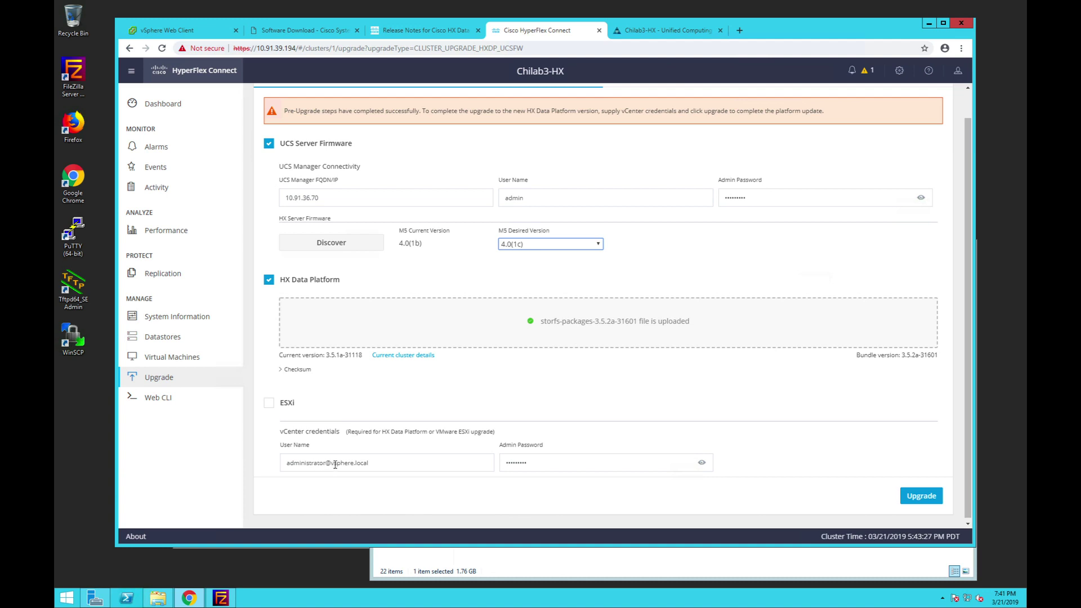
click(541, 462)
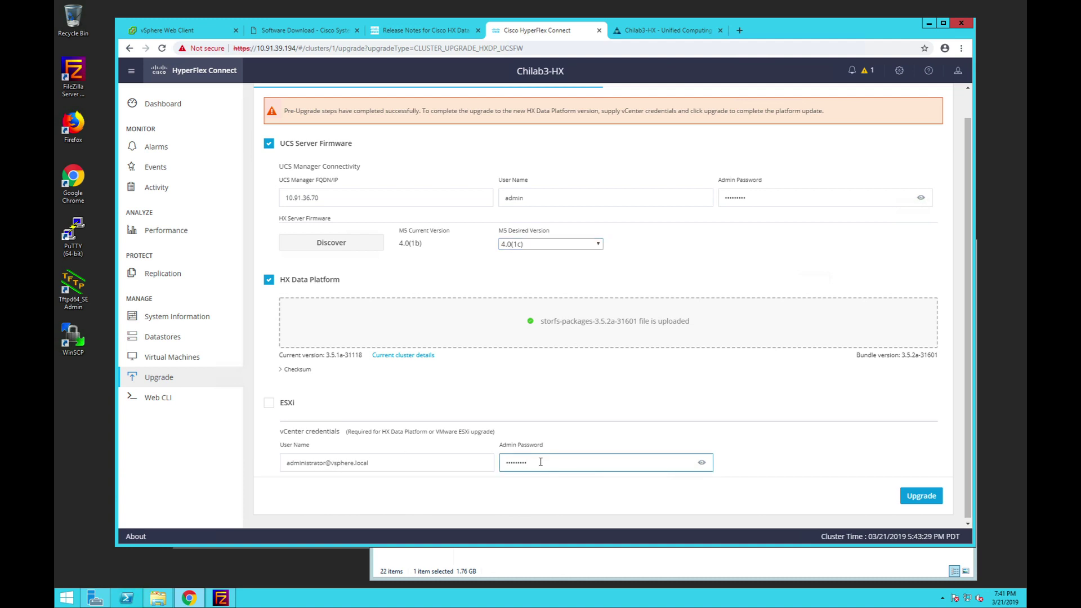
- Launch the Chilab3-HX combined upgrade, then view the storage controller VM in vSphere Web Client
click(922, 497)
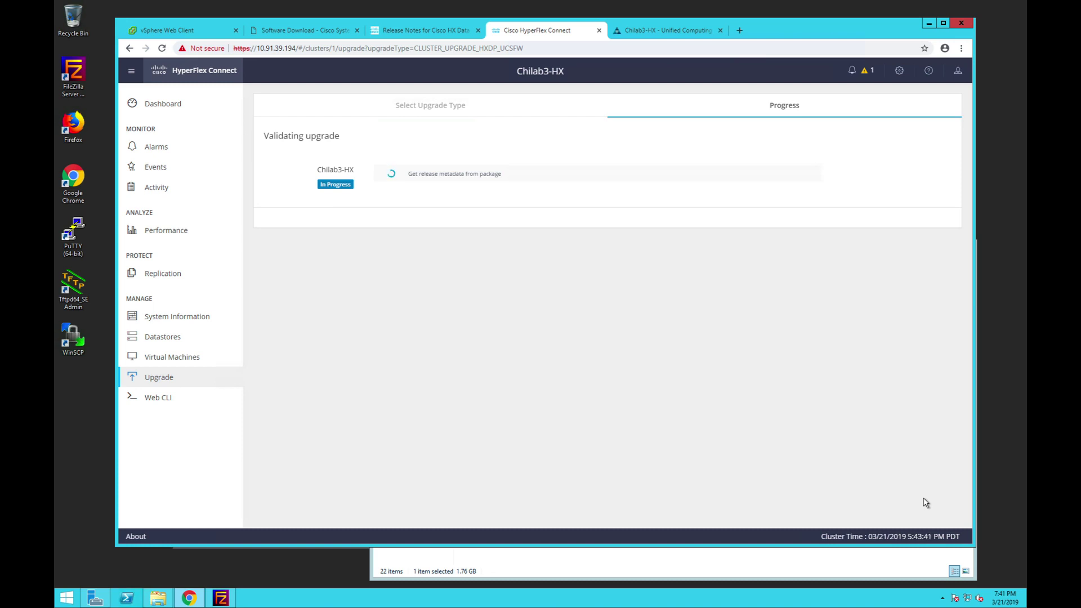
click(182, 31)
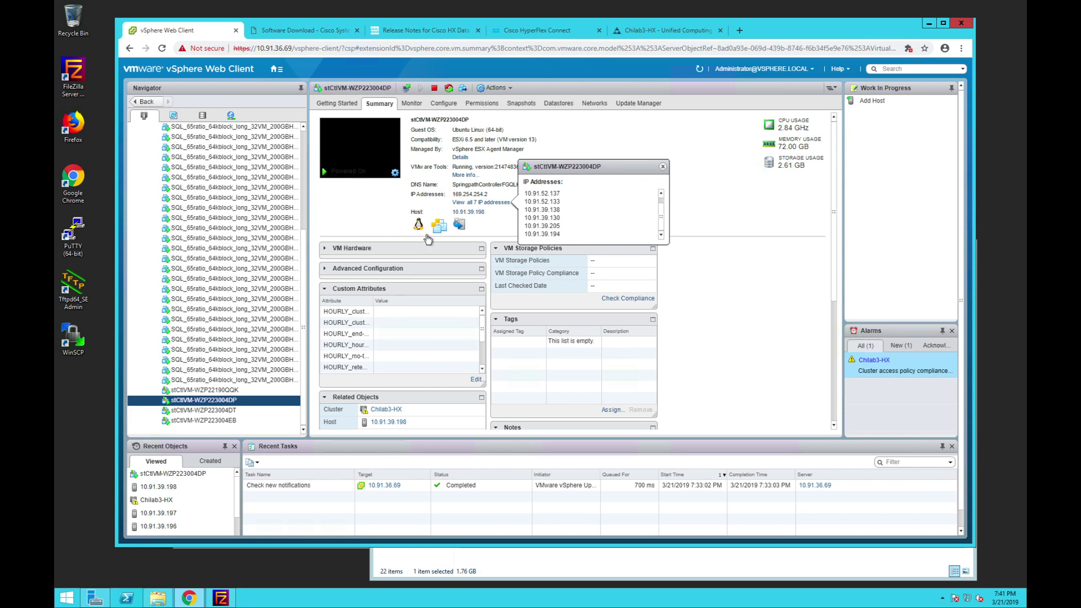
- Close the vSphere IP addresses popup, return to upgrade progress and show the cluster's Alarms panel
click(718, 216)
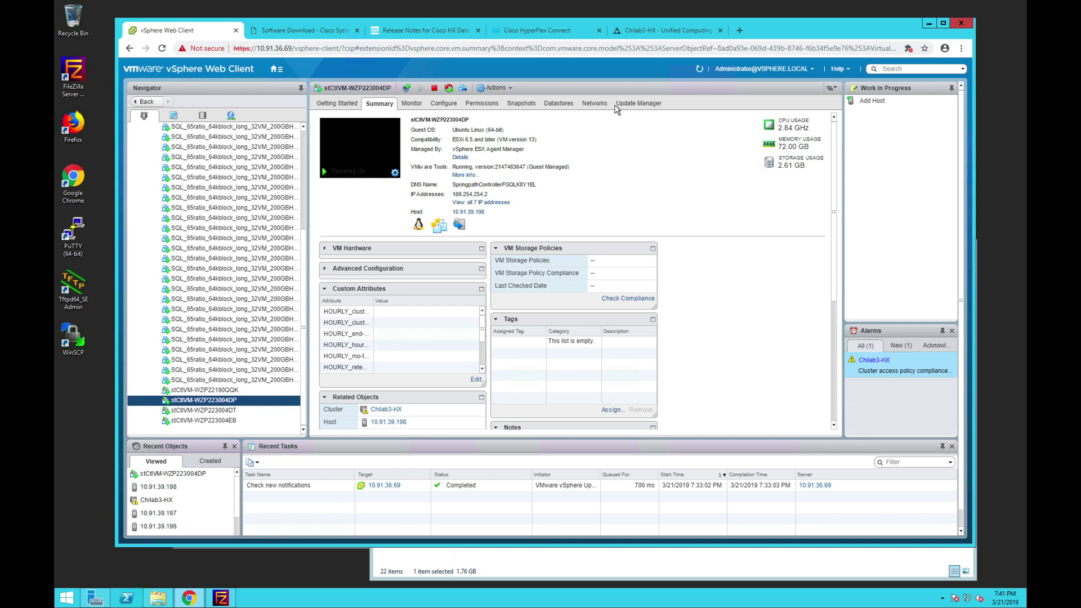
click(546, 31)
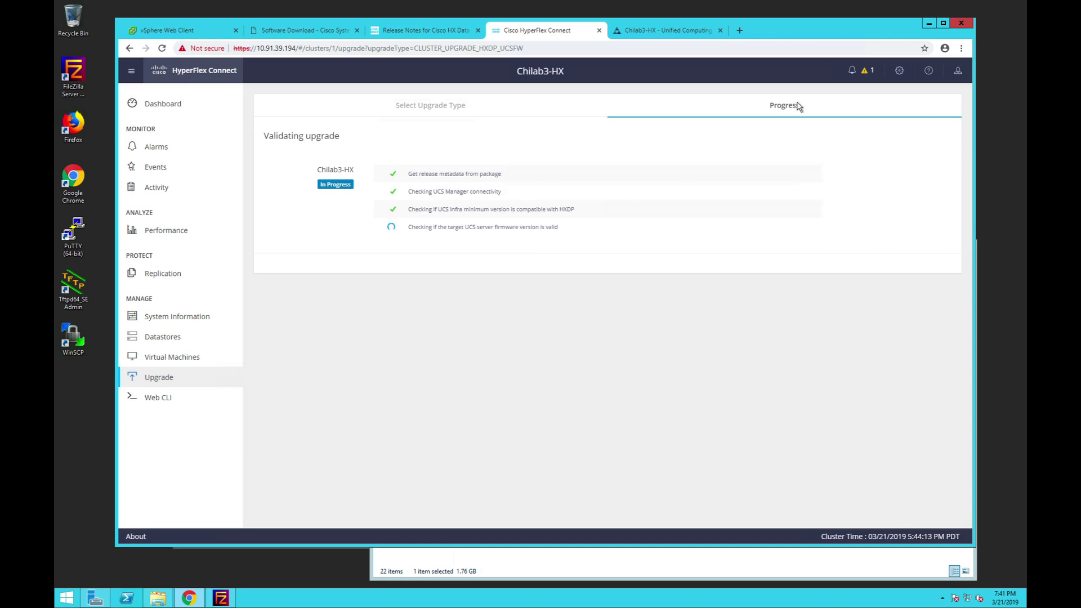
click(870, 72)
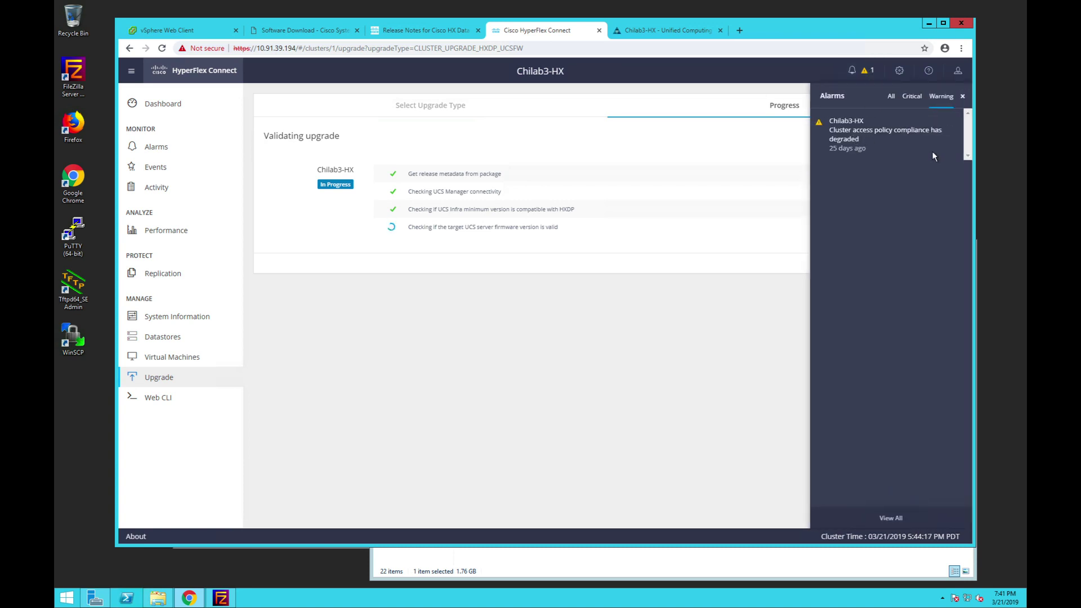
- Close the Alarms panel and highlight the missing UCS bundle version 4.0(1c) in the validation error
click(965, 99)
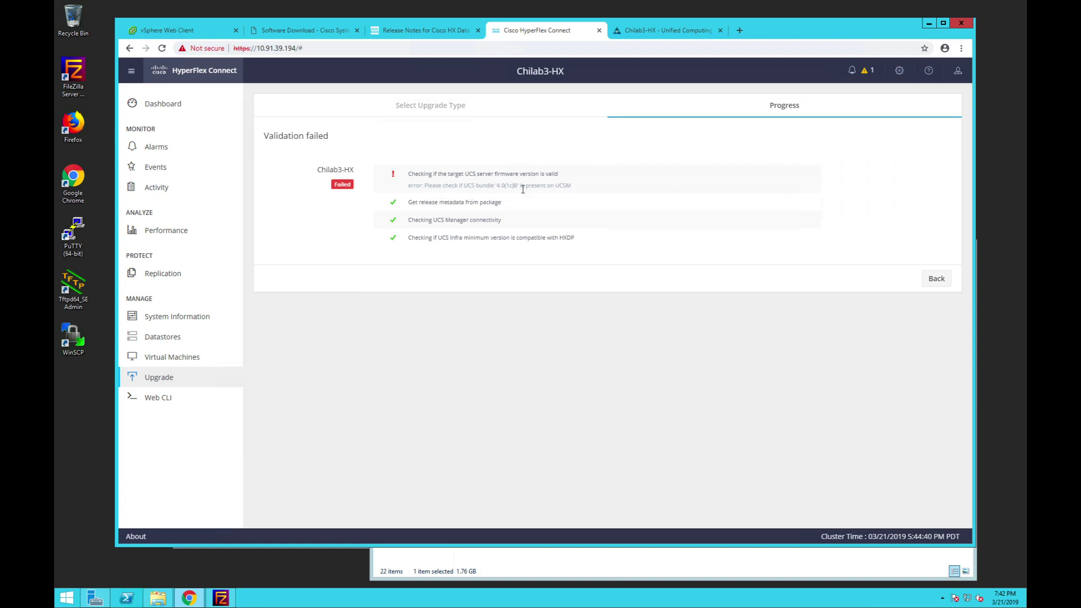
drag(519, 185, 498, 187)
- Download ucs-k9-bundle-b-series.4.0.1c.B.bin from Cisco Software Download, accepting the licence agreement
click(291, 32)
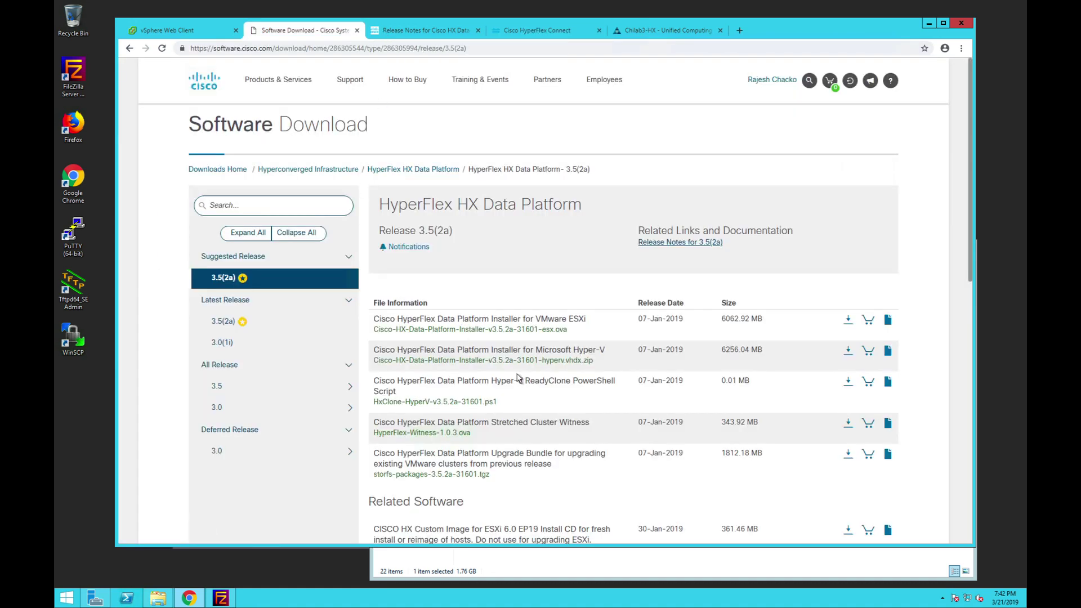
scroll(519, 379, down, 15)
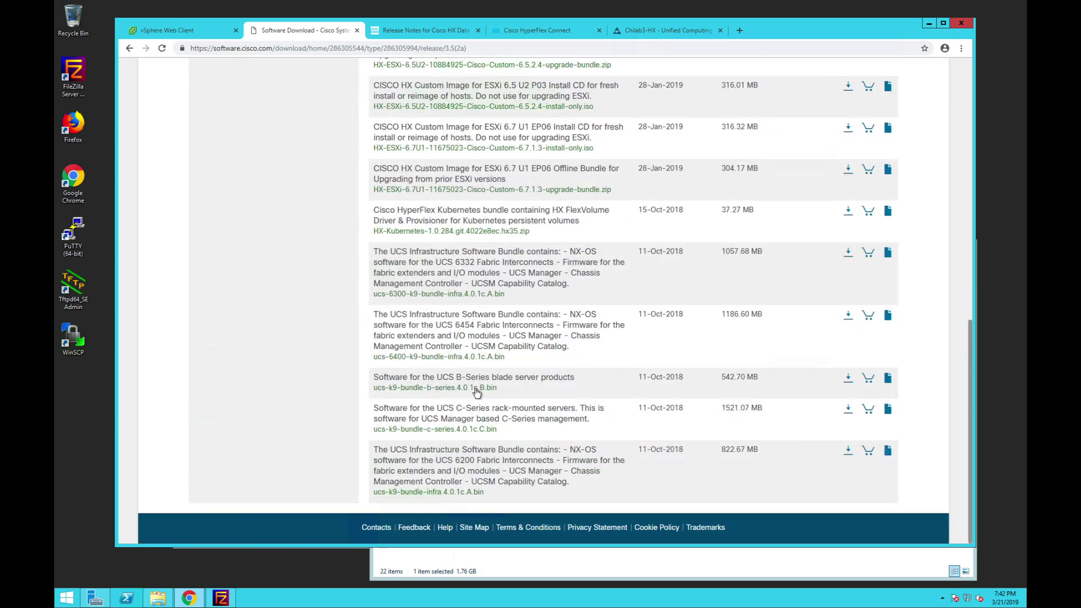
click(847, 383)
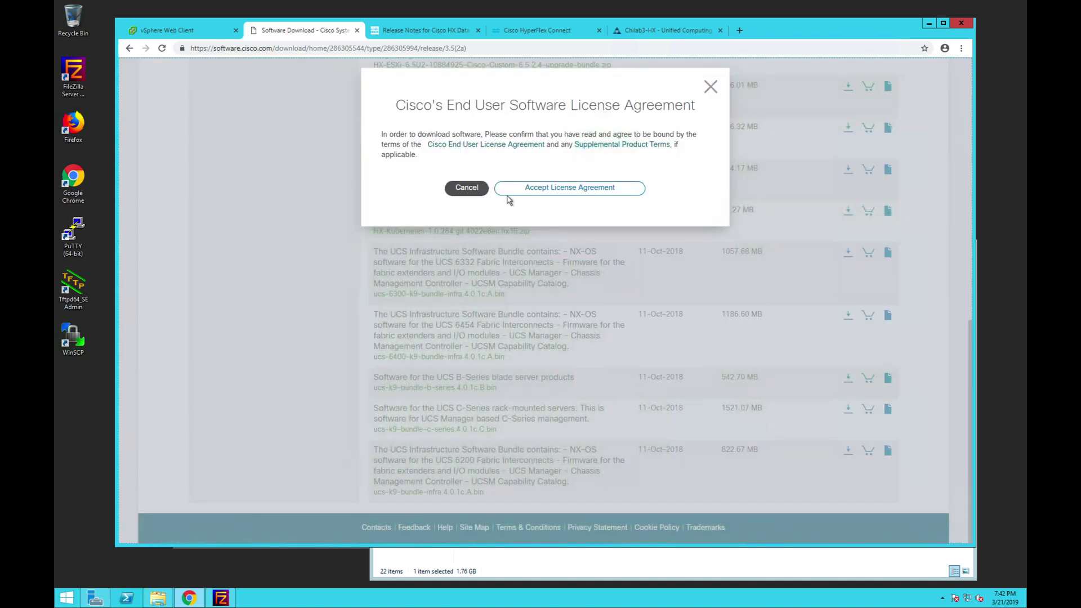
click(555, 191)
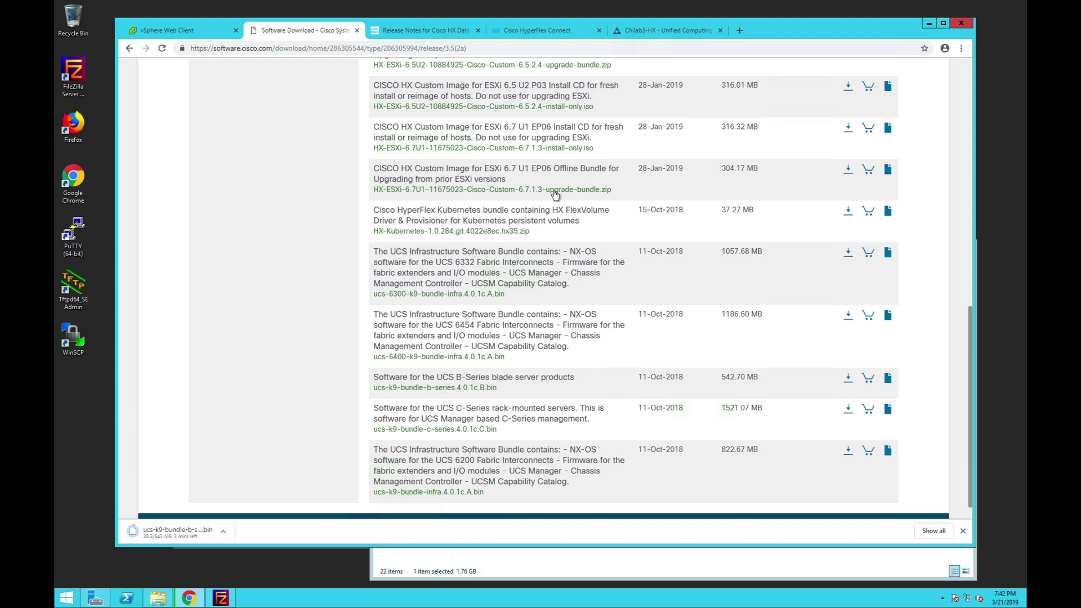
mouse_move(236, 1)
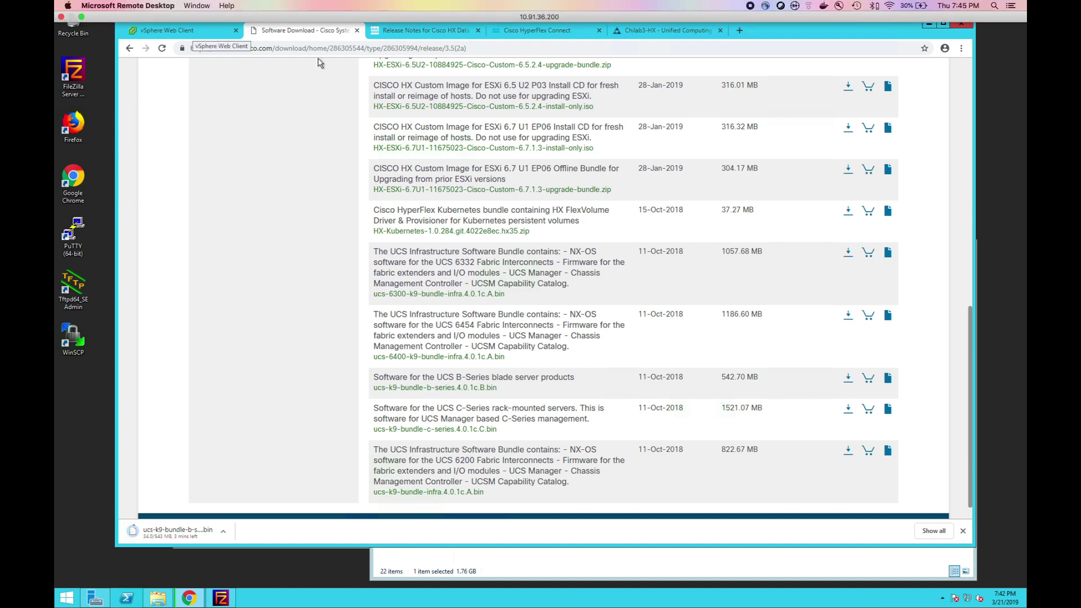
- Review the failed validation error, then view UCS Manager's firmware Download Tasks list
click(560, 32)
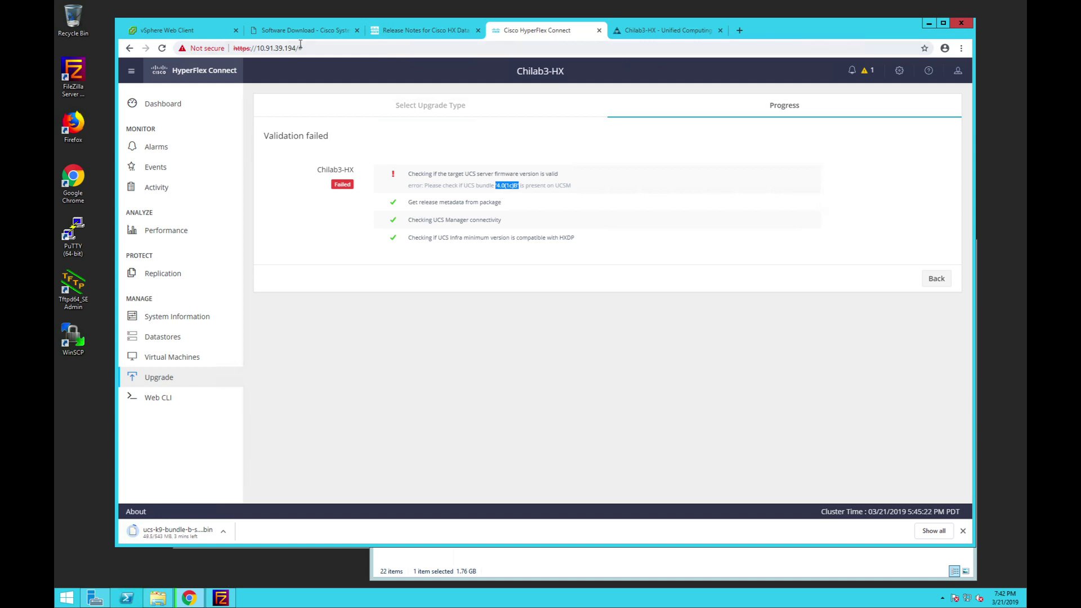
click(313, 28)
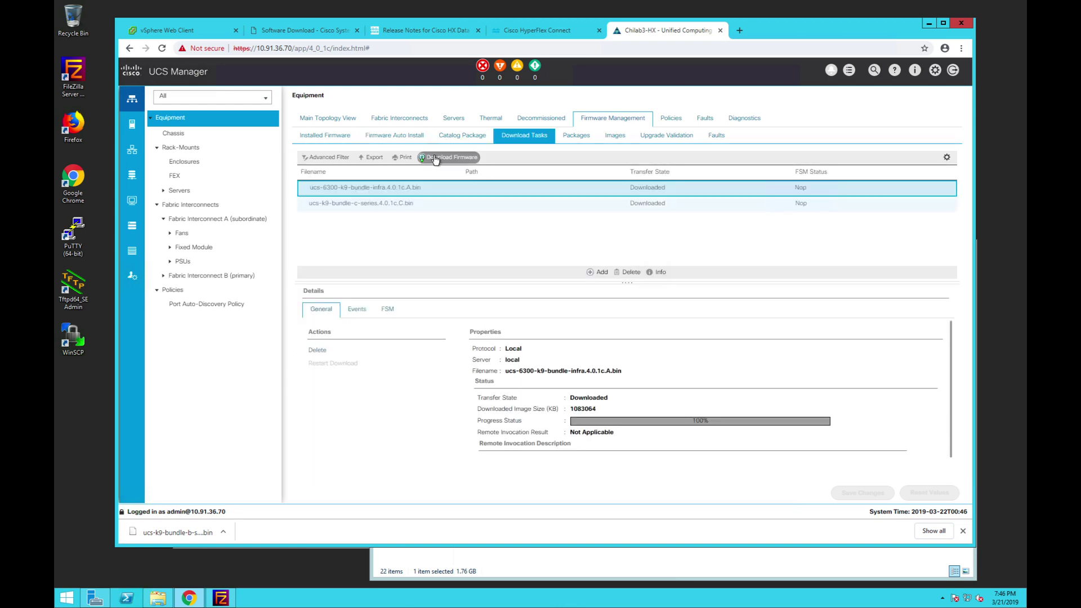
- Upload ucs-k9-bundle-b-series.4.0.1c.B.bin from Downloads into UCS Manager, then return to HyperFlex Connect
click(435, 159)
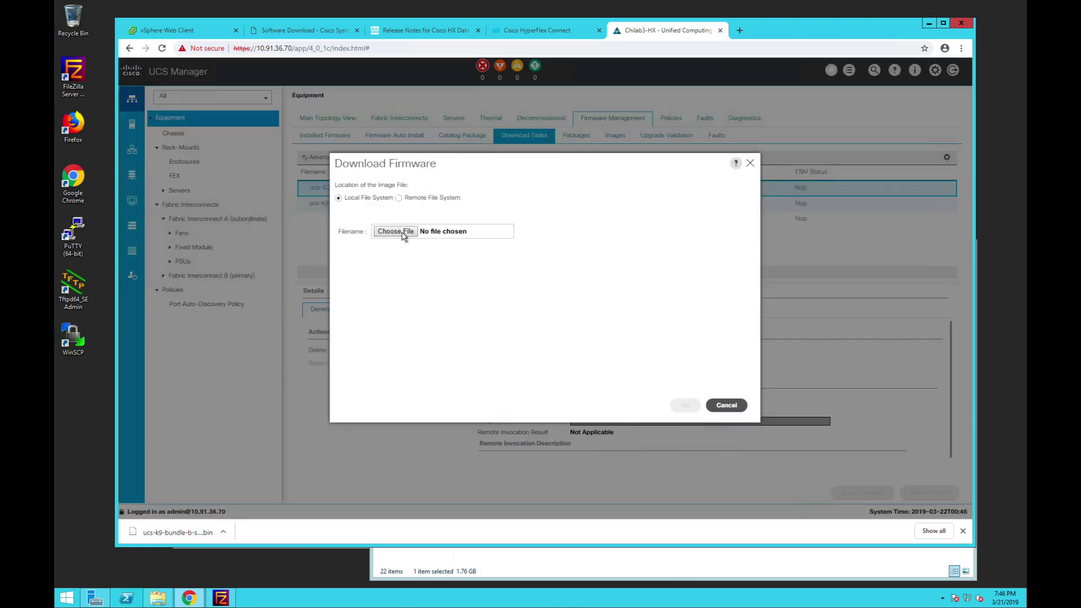
click(404, 235)
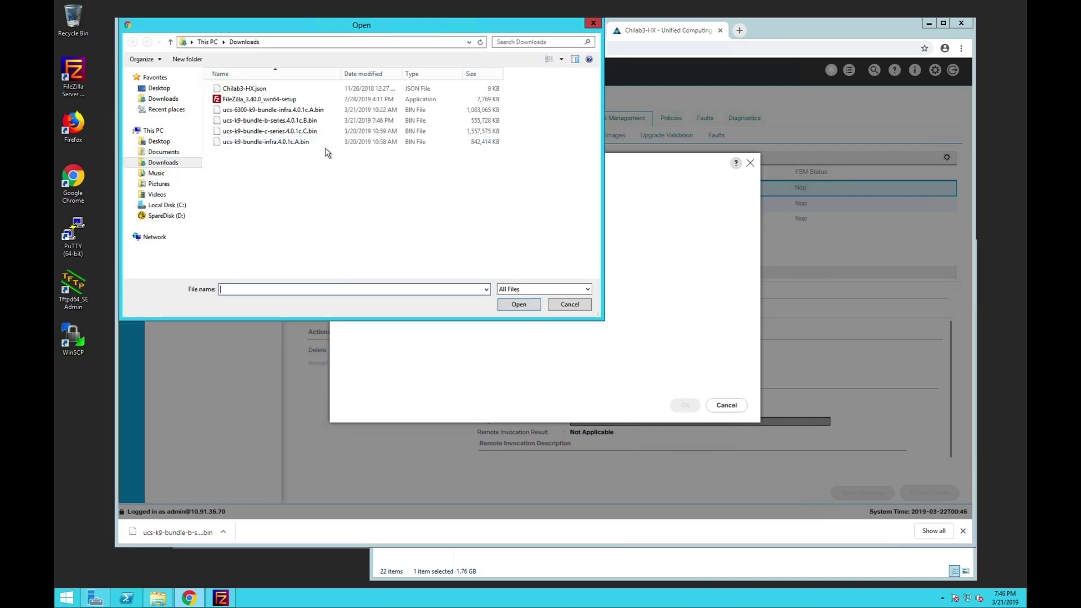
click(288, 123)
click(524, 305)
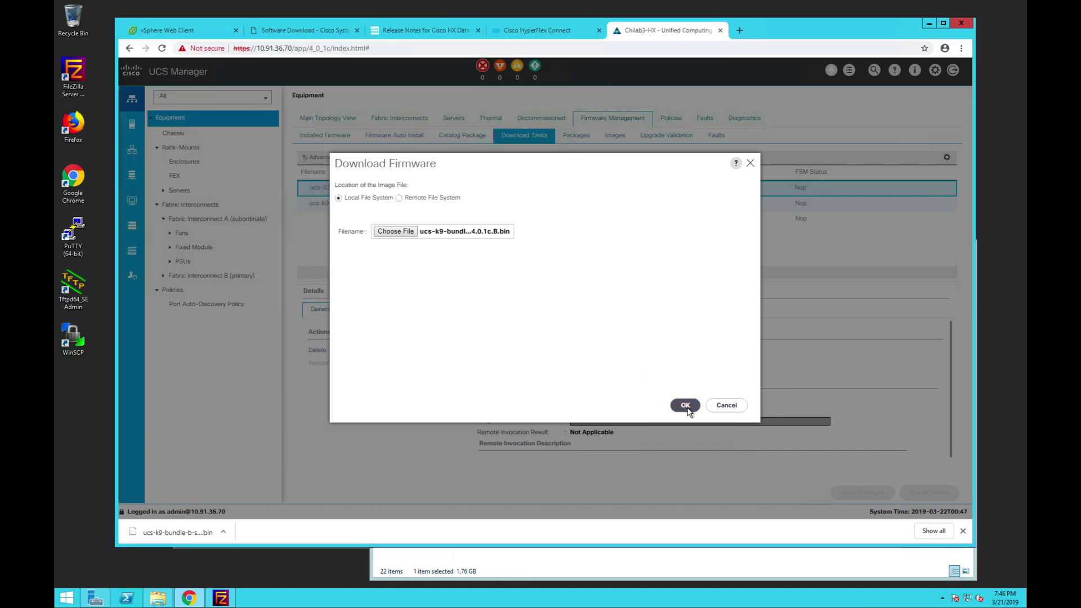
click(686, 407)
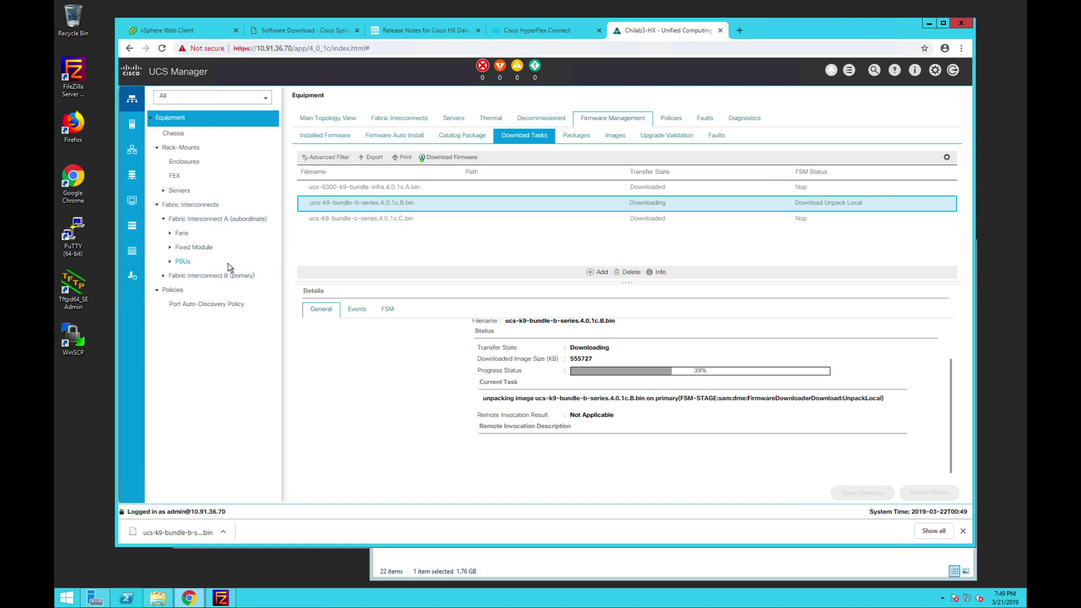
click(536, 30)
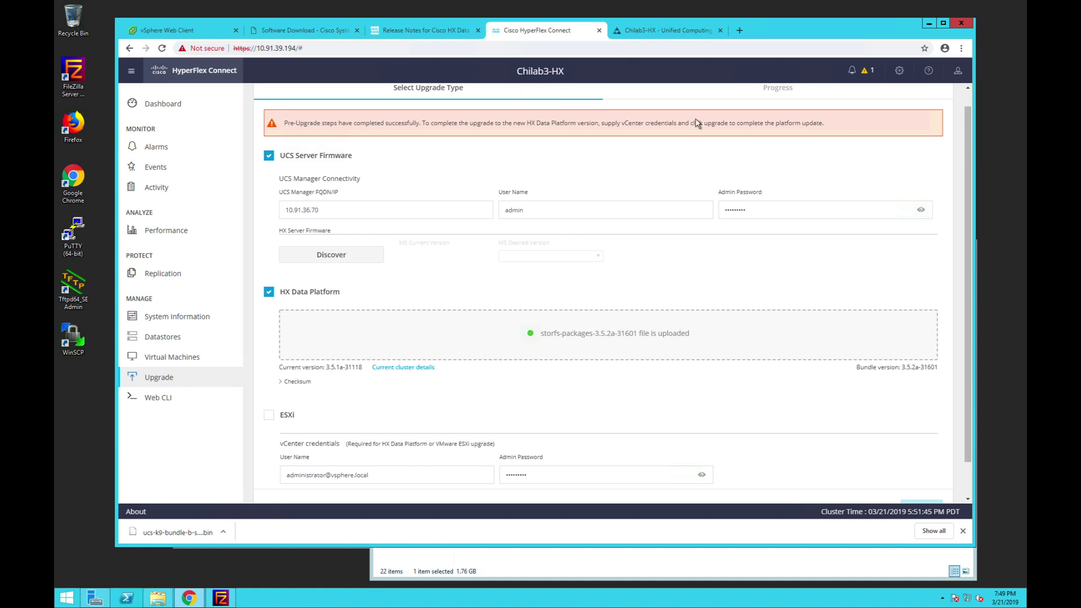
- Rediscover server firmware, set M5 desired version to 4.0(1c), and relaunch the cluster upgrade
click(669, 30)
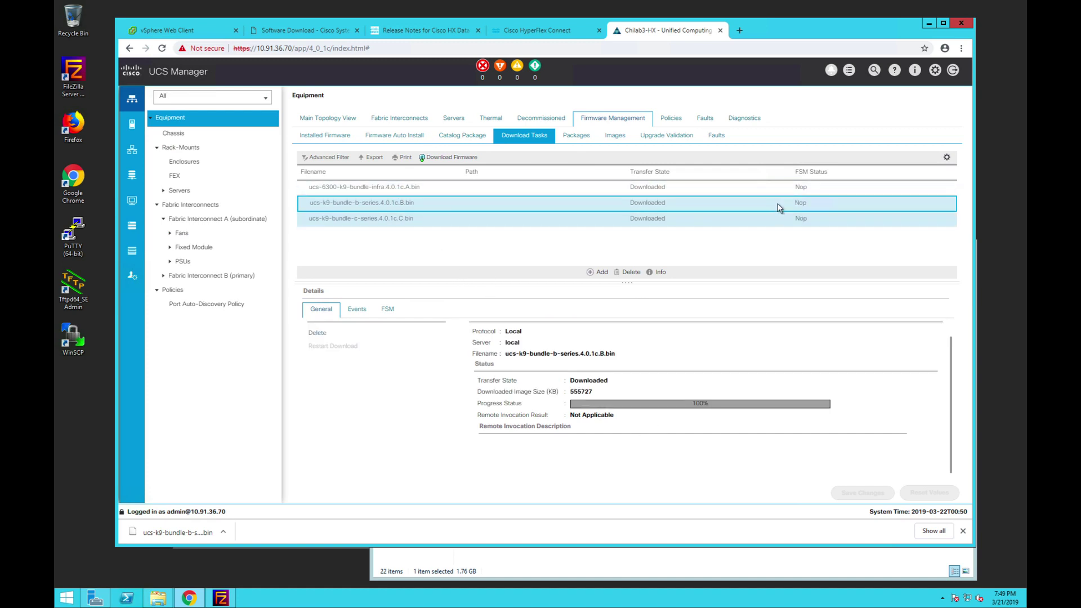
click(539, 29)
scroll(838, 330, down, 1)
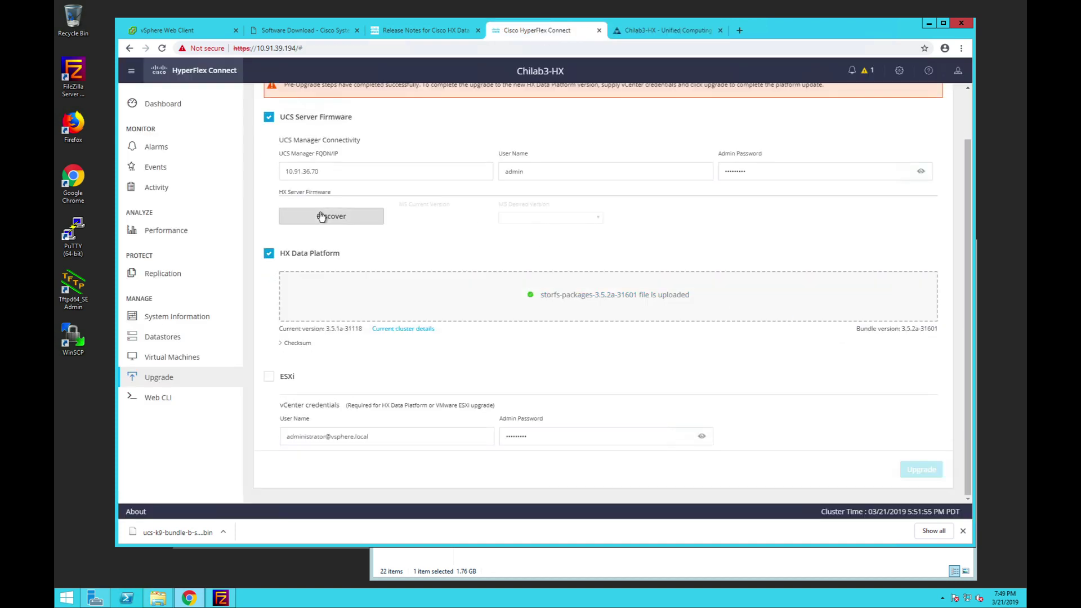
click(350, 218)
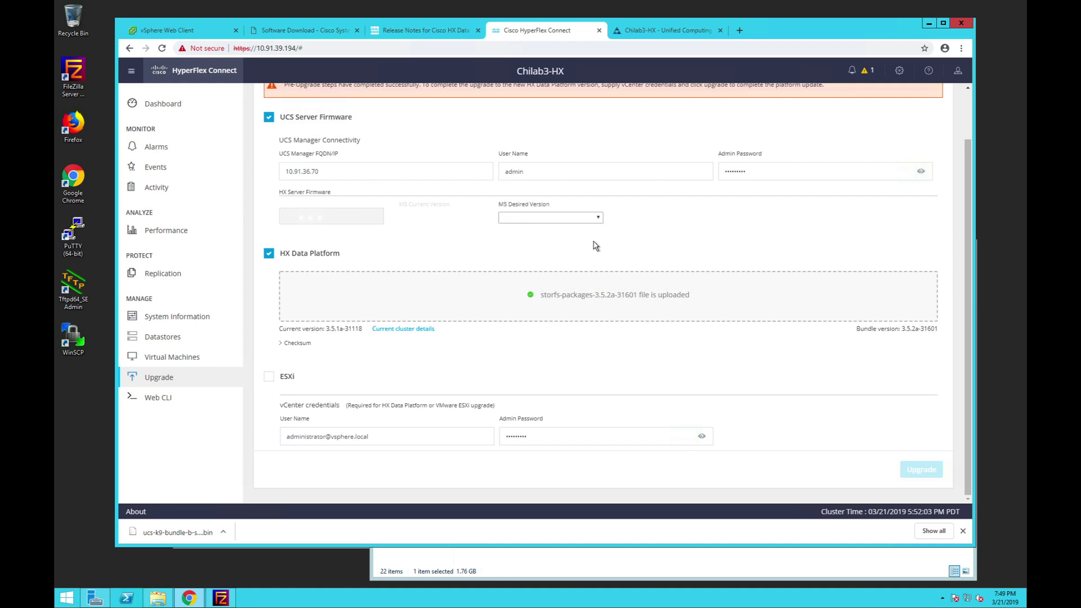
click(597, 219)
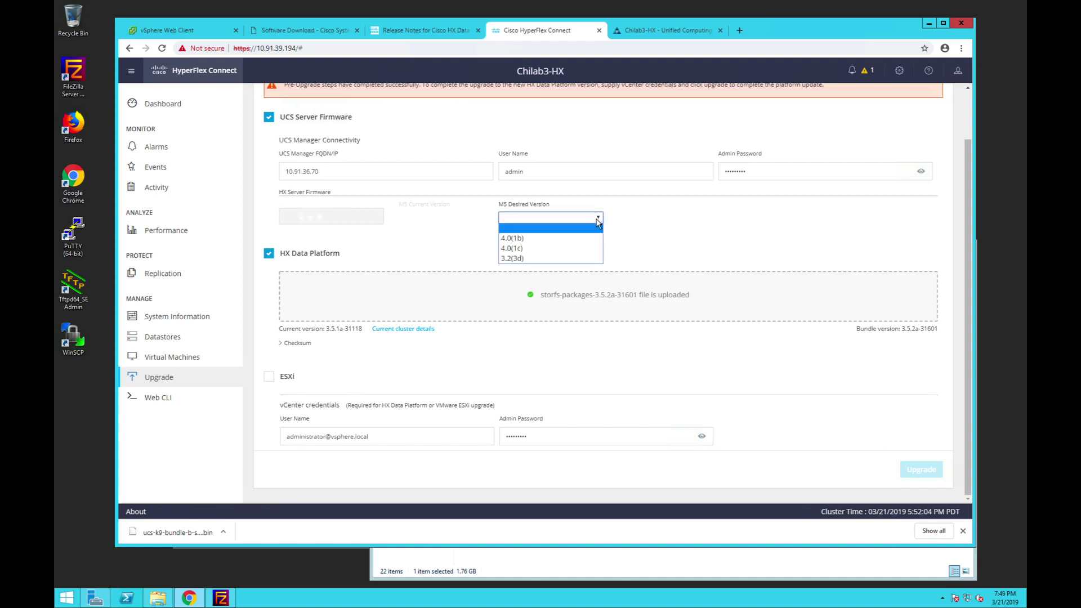
click(528, 248)
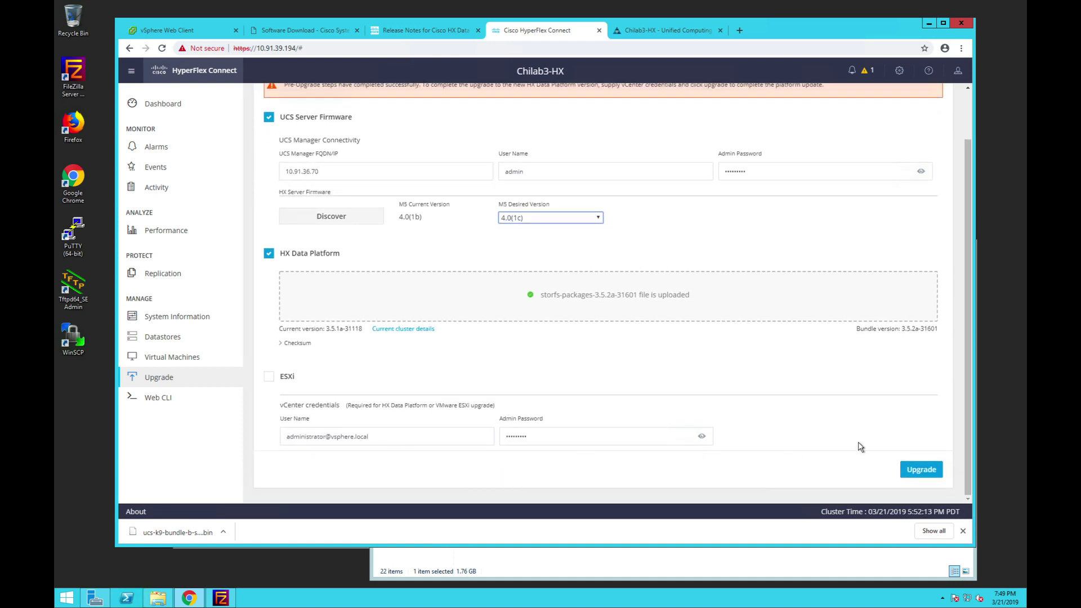
click(929, 475)
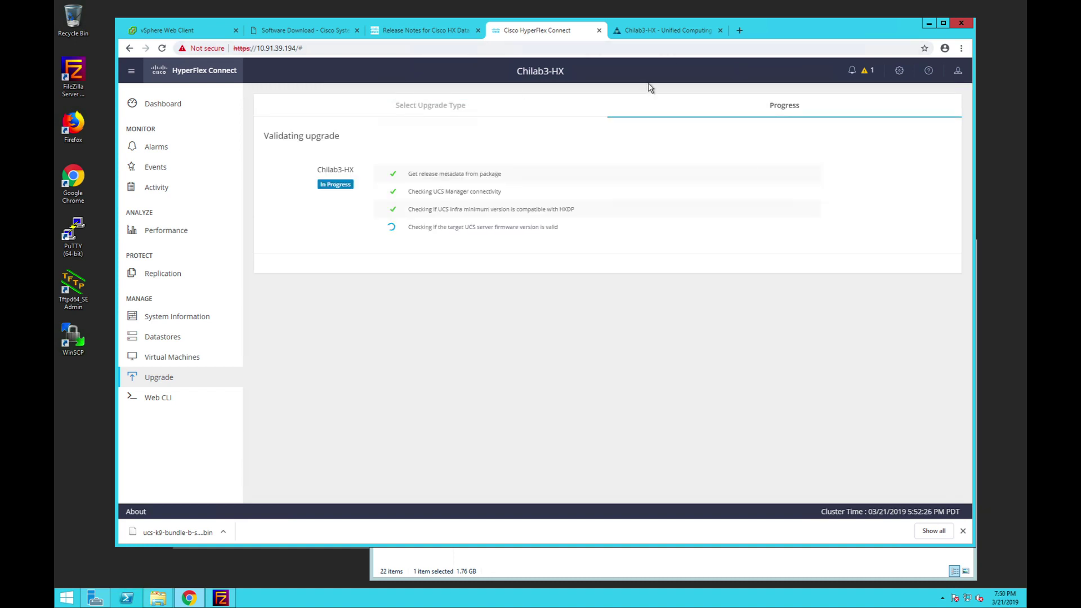
- Confirm UCS packages and upgrade validation progress, then select Chilab3-HX in the vSphere Navigator
click(620, 32)
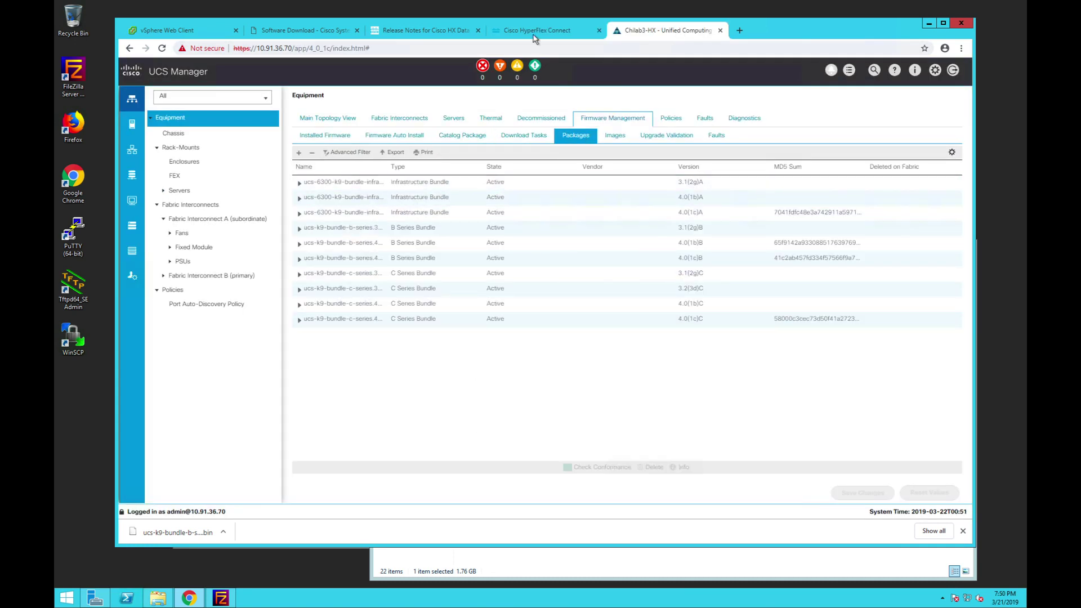
click(534, 34)
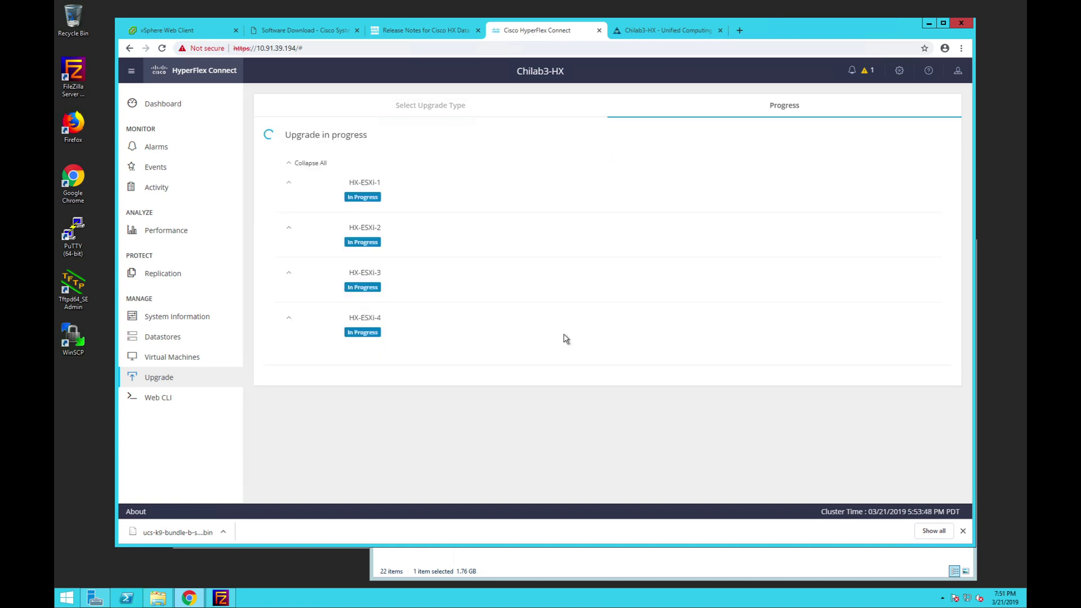
click(160, 26)
scroll(292, 171, up, 5)
click(178, 146)
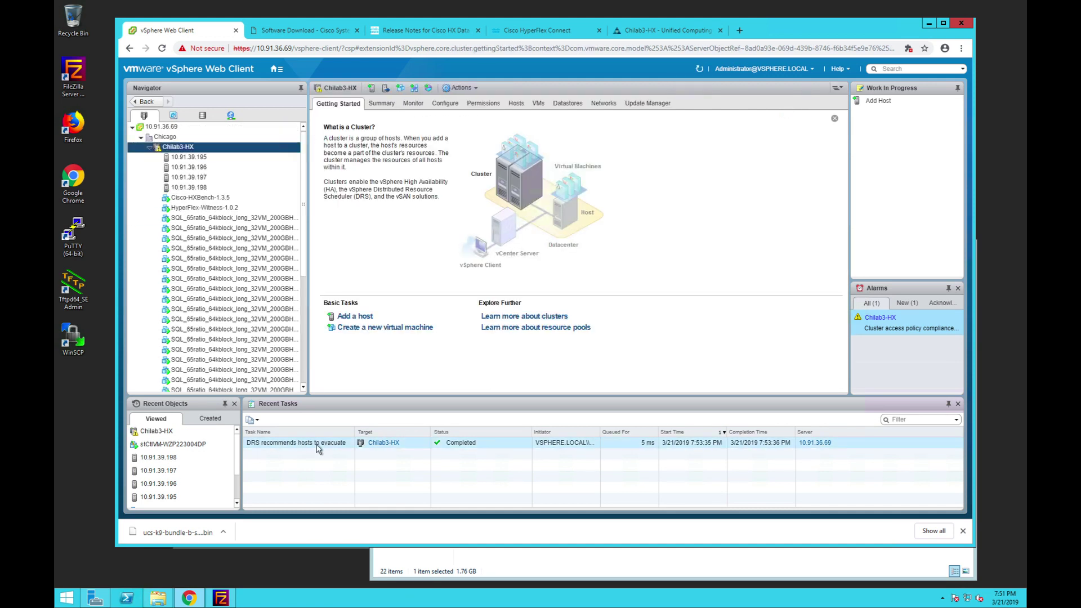
- Check VMs on hosts 10.91.39.195 through 10.91.39.198 and the cluster unhealthy alarm
click(540, 31)
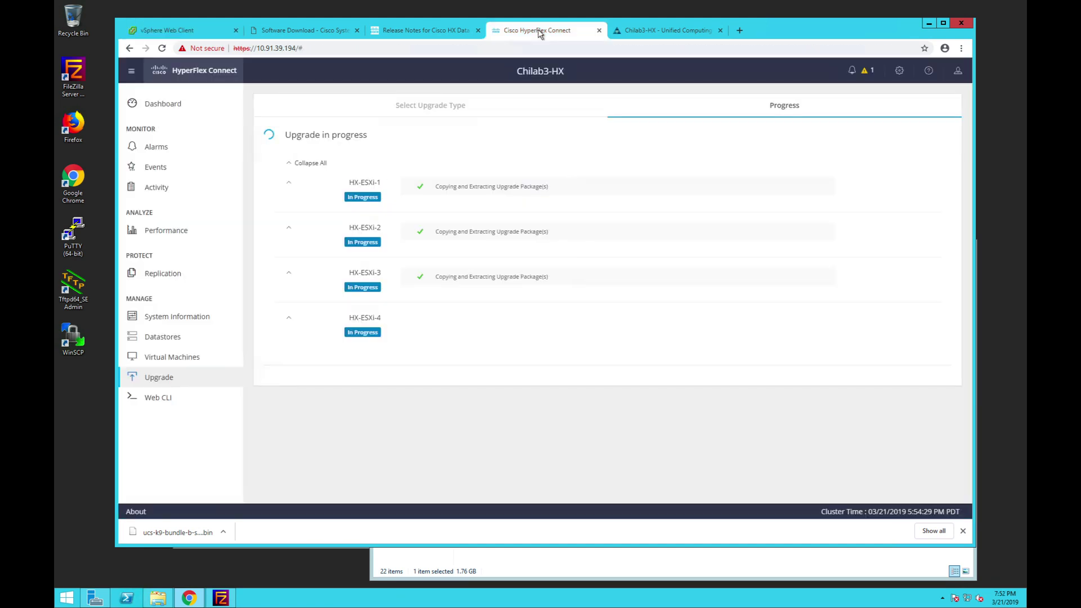
click(197, 31)
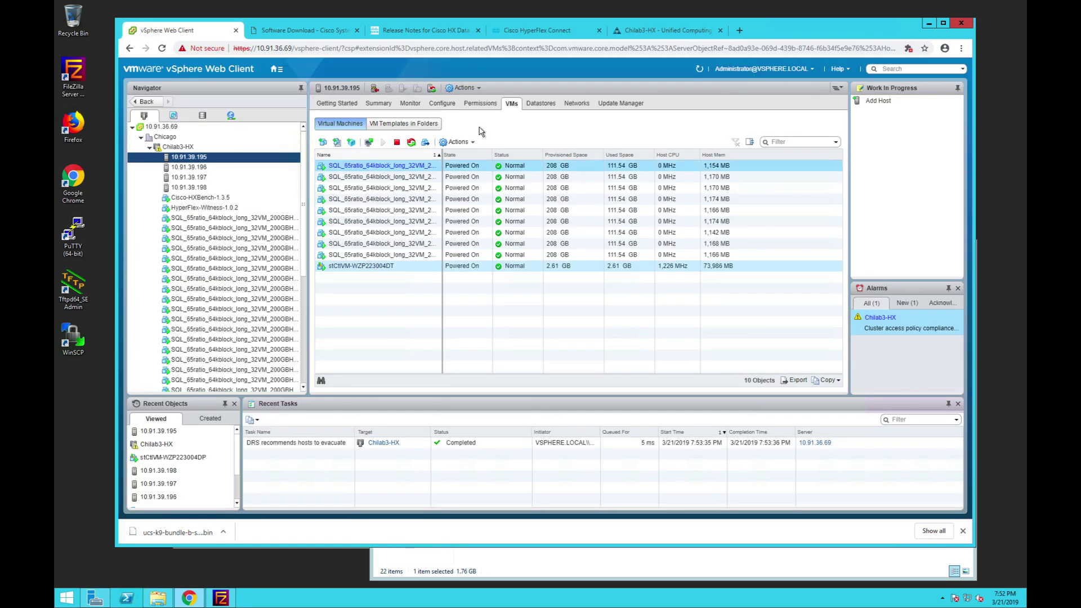
click(194, 168)
click(200, 178)
click(204, 190)
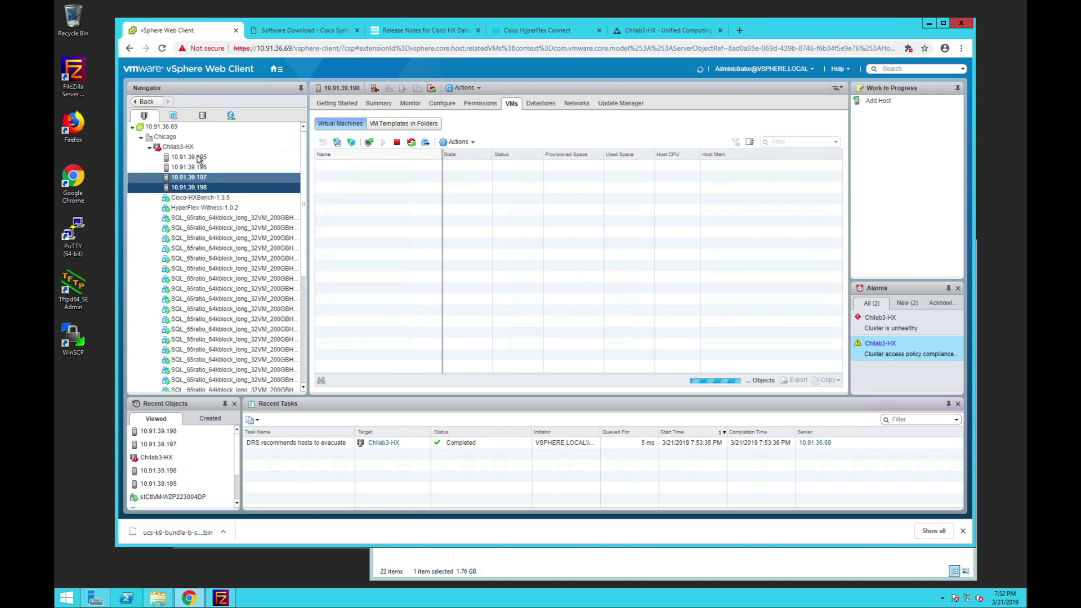
click(189, 157)
click(882, 323)
- Recheck upgrade progress and host 10.91.39.198, then view UCS Manager's equipment topology
click(541, 30)
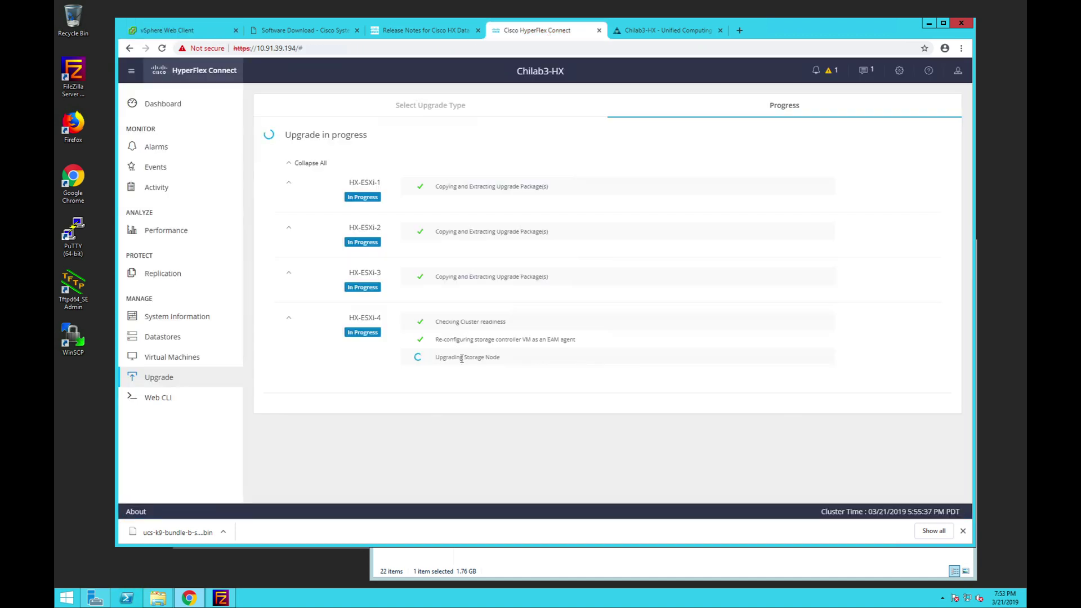
click(199, 30)
click(201, 188)
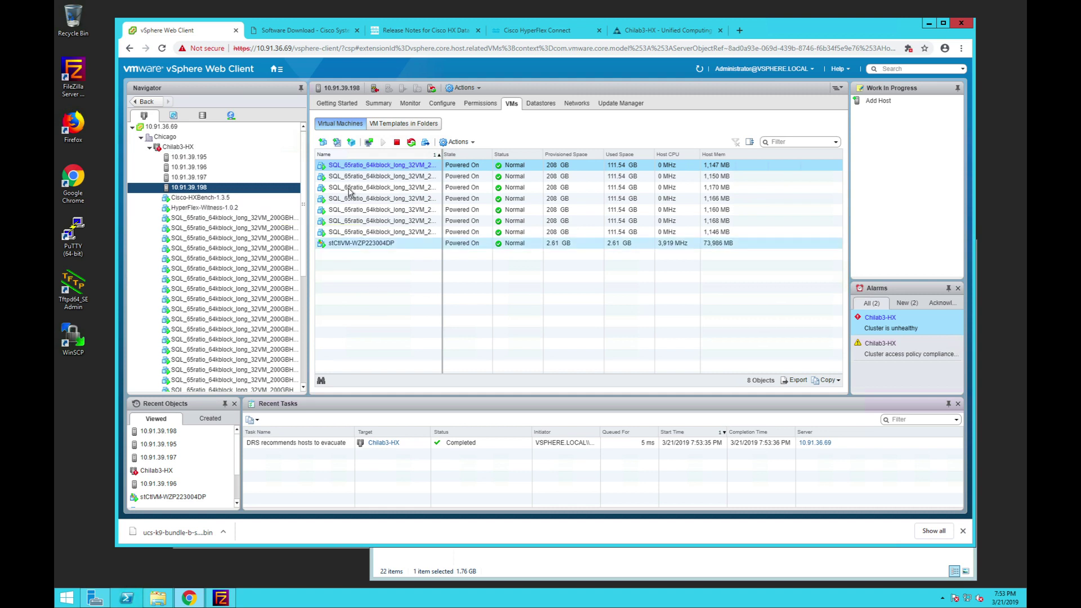
click(537, 30)
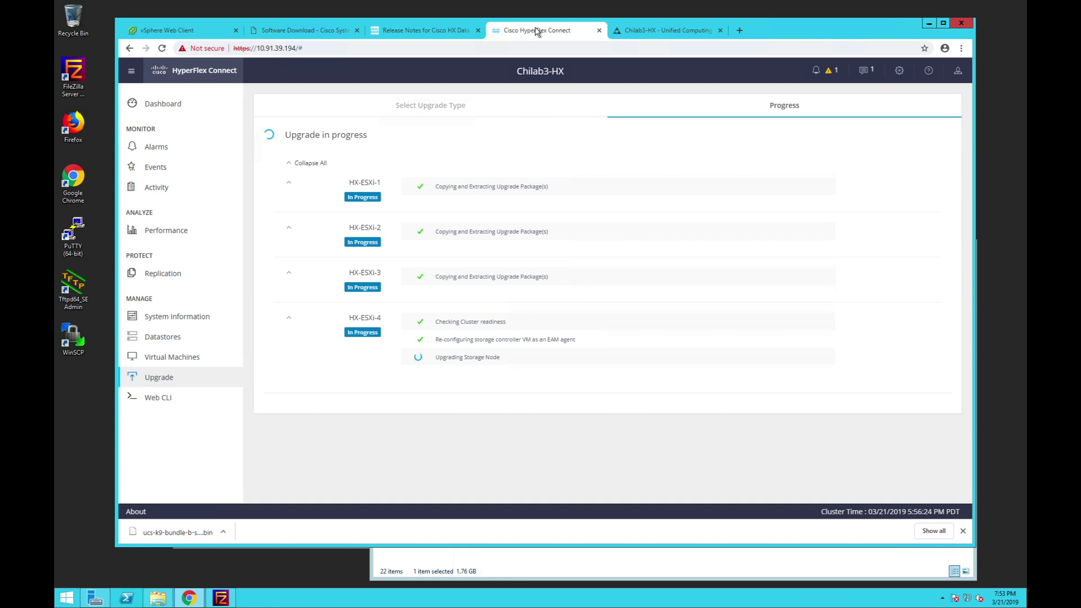
click(653, 32)
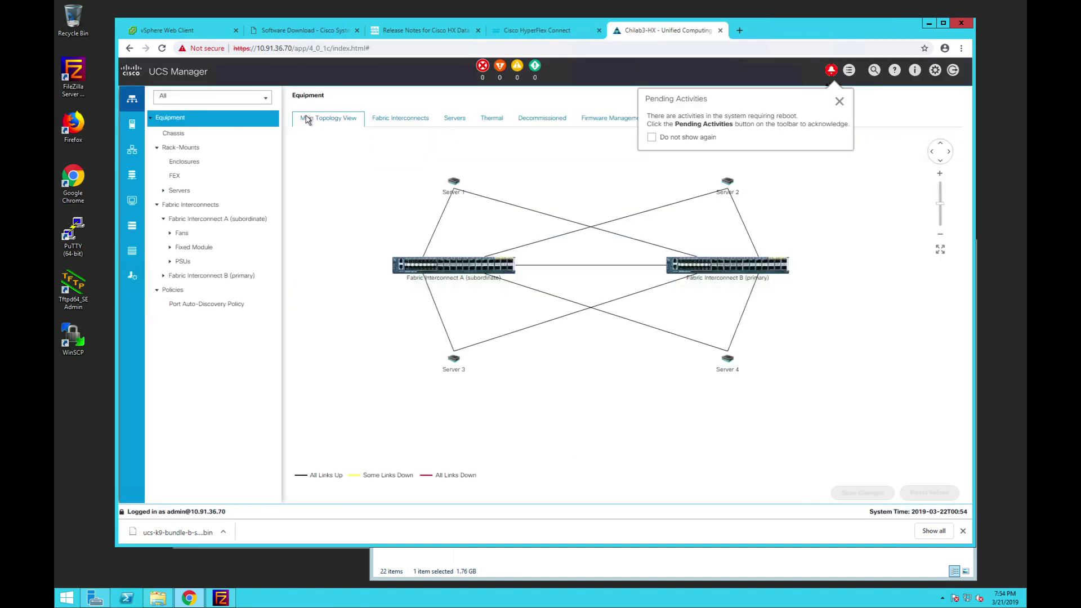
- Open Server 1's fabric cabling, then check the cluster upgrade progress and the vSphere hosts
click(179, 190)
click(186, 204)
click(466, 118)
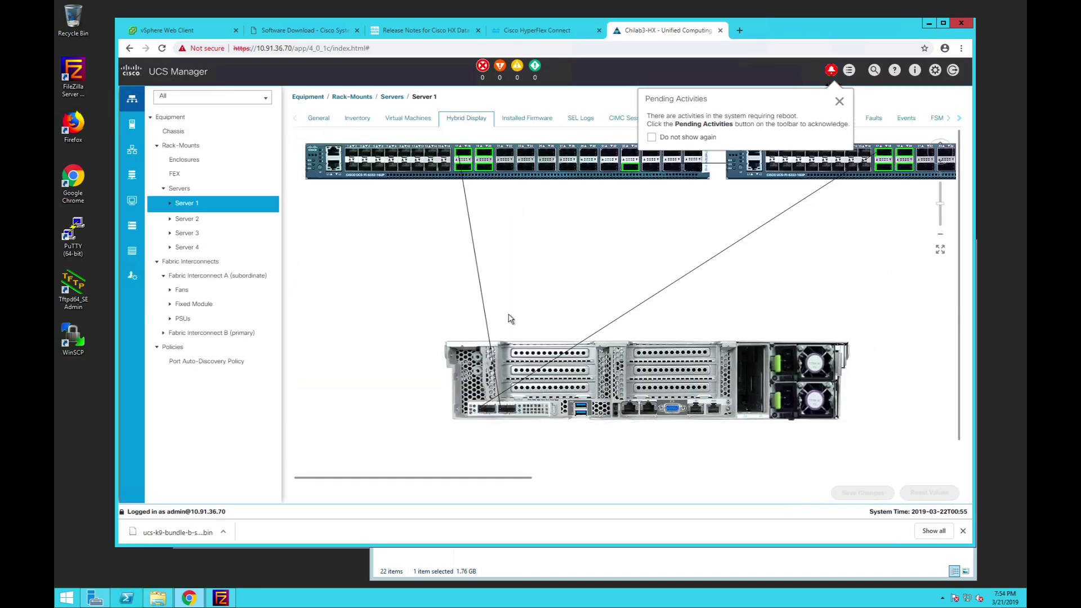
click(537, 31)
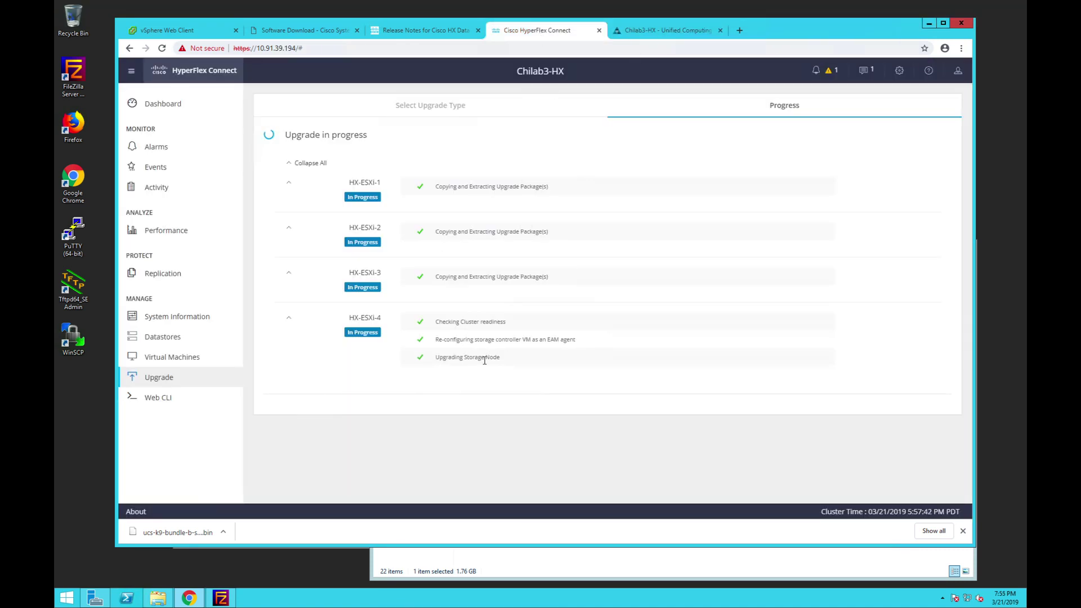
key(ctrl+1)
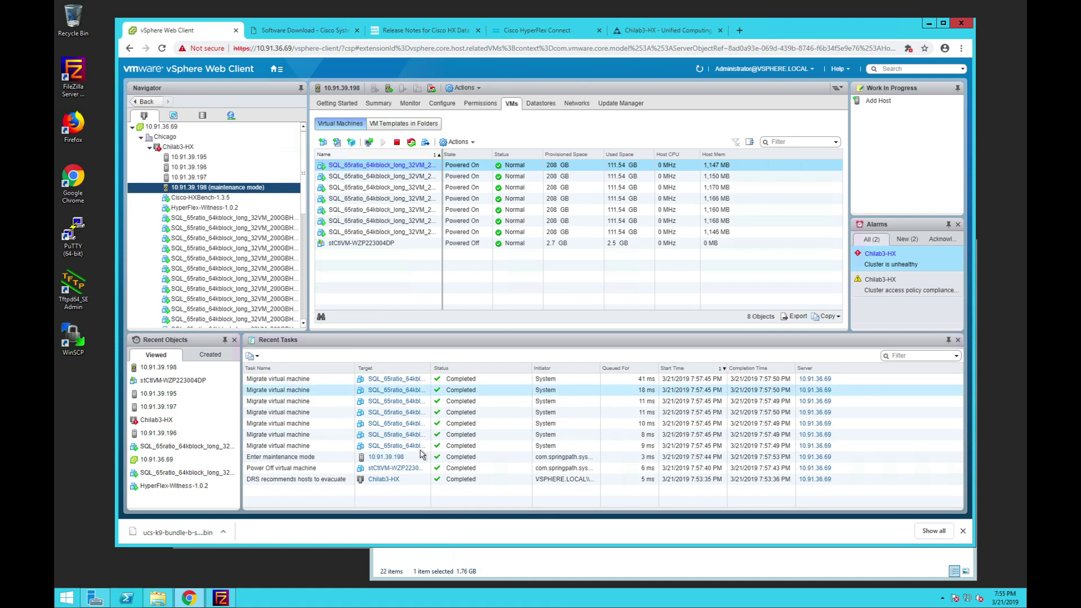
key(ctrl+4)
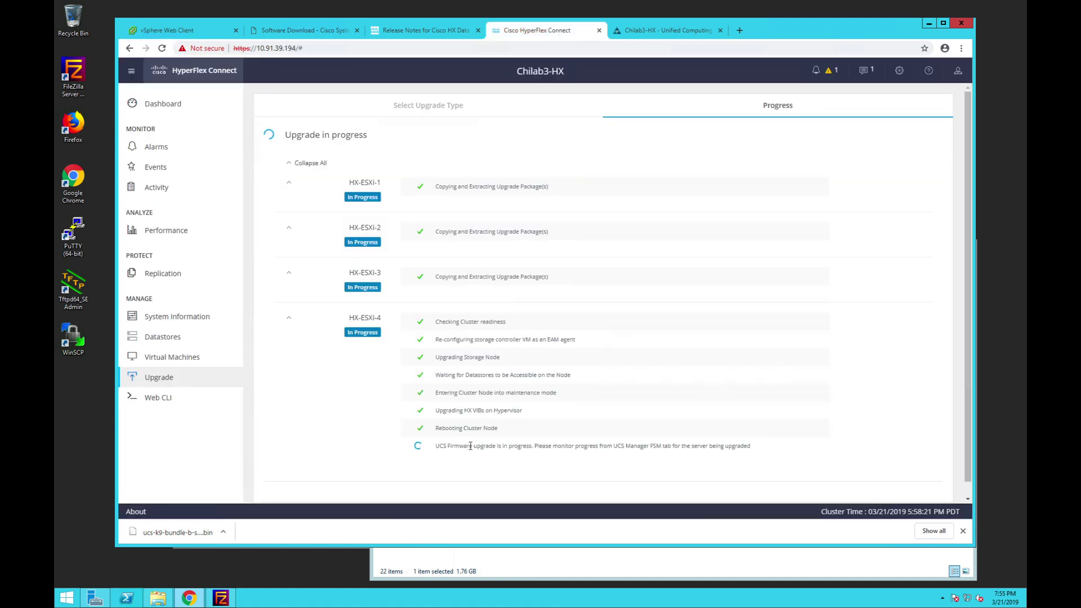
key(ctrl+5)
- Review Server 4's pending reboot activities without acknowledging any of them
click(832, 71)
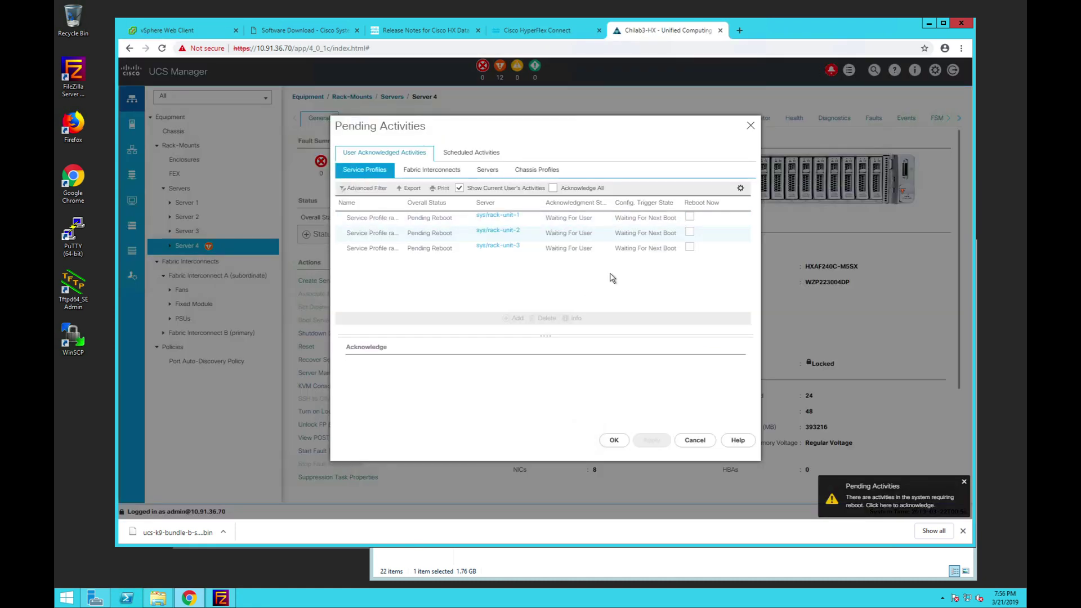
key(ctrl+4)
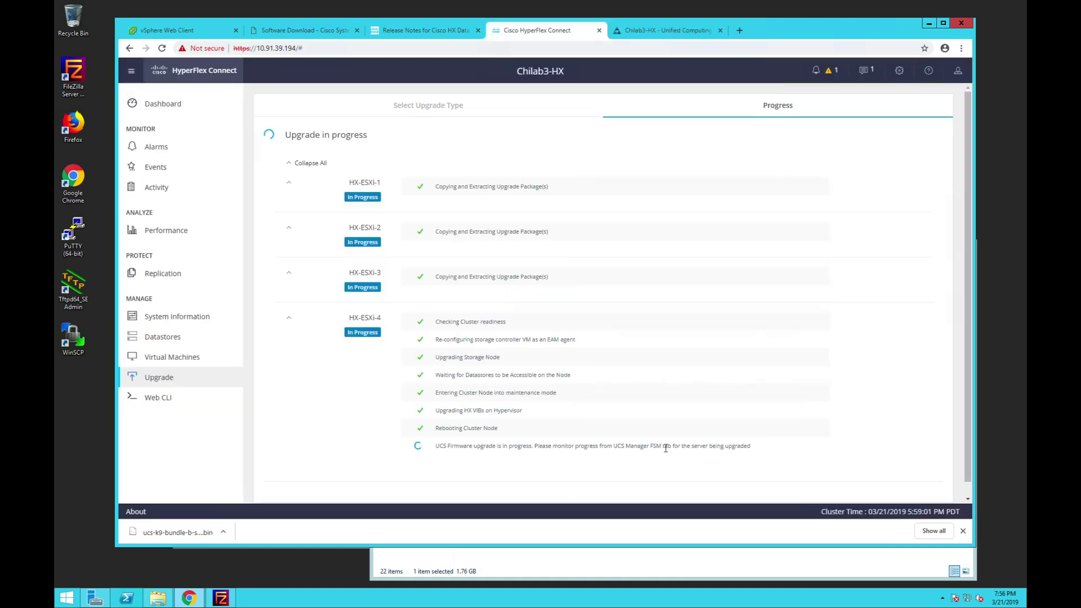
key(ctrl+5)
click(832, 71)
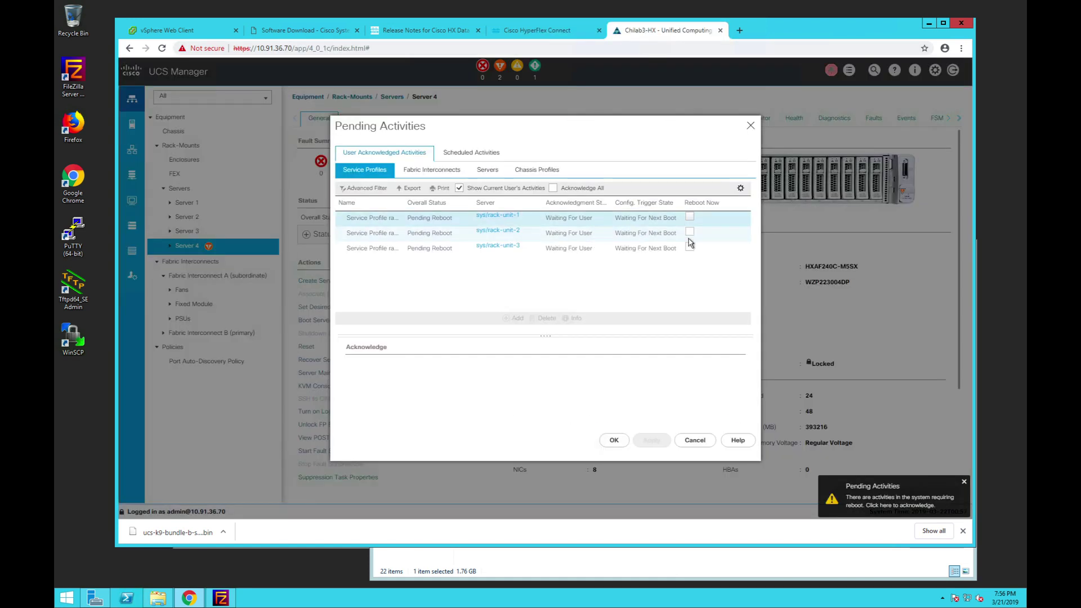
click(534, 29)
key(ctrl+5)
- Check Server 4's firmware update steps in the FSM tab, showing the upgrade at 29%
click(944, 121)
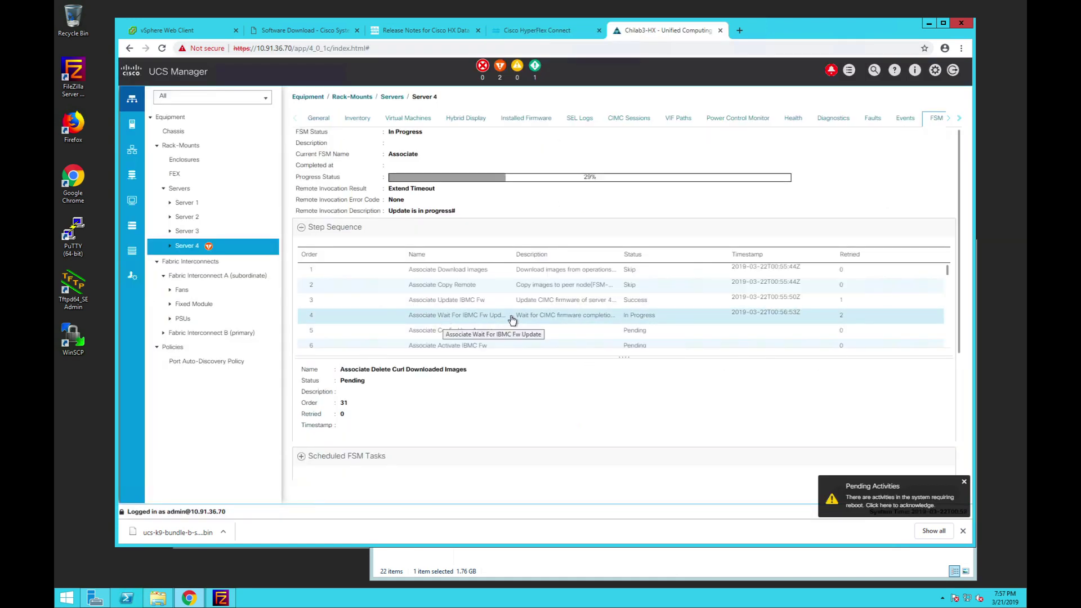
click(319, 118)
click(307, 235)
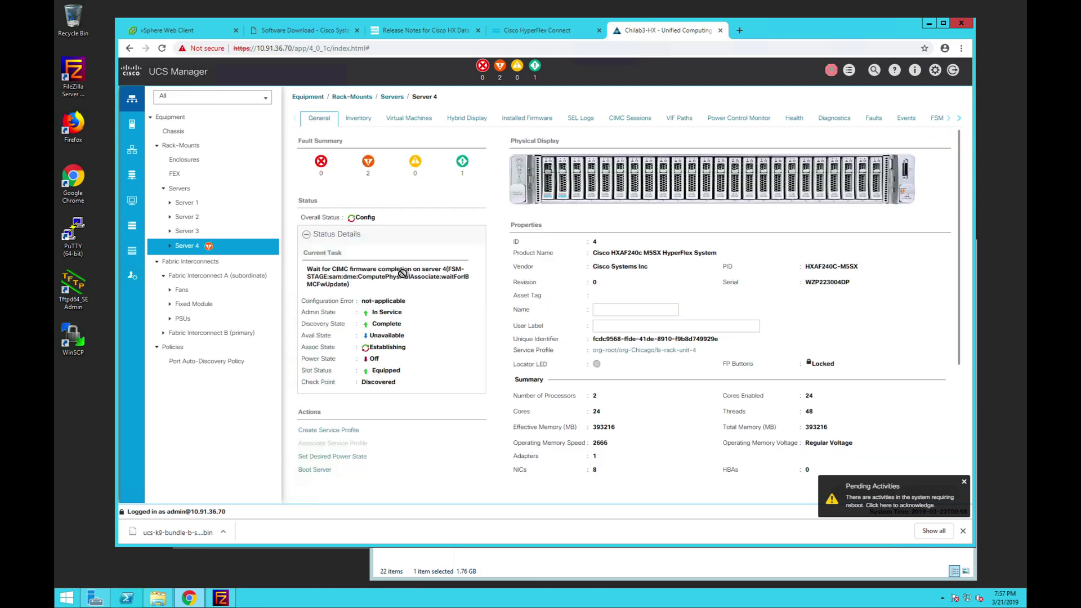
click(936, 118)
scroll(568, 323, down, 1)
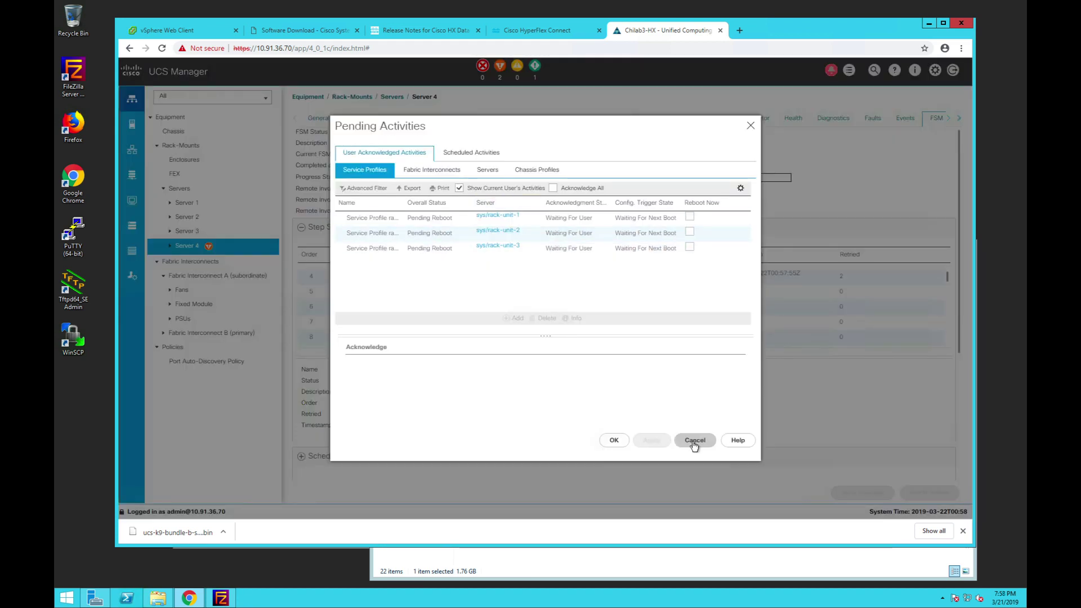
- Launch Server 4's KVM console from its General tab and accept the certificate warning
click(693, 439)
click(544, 33)
click(667, 30)
click(319, 118)
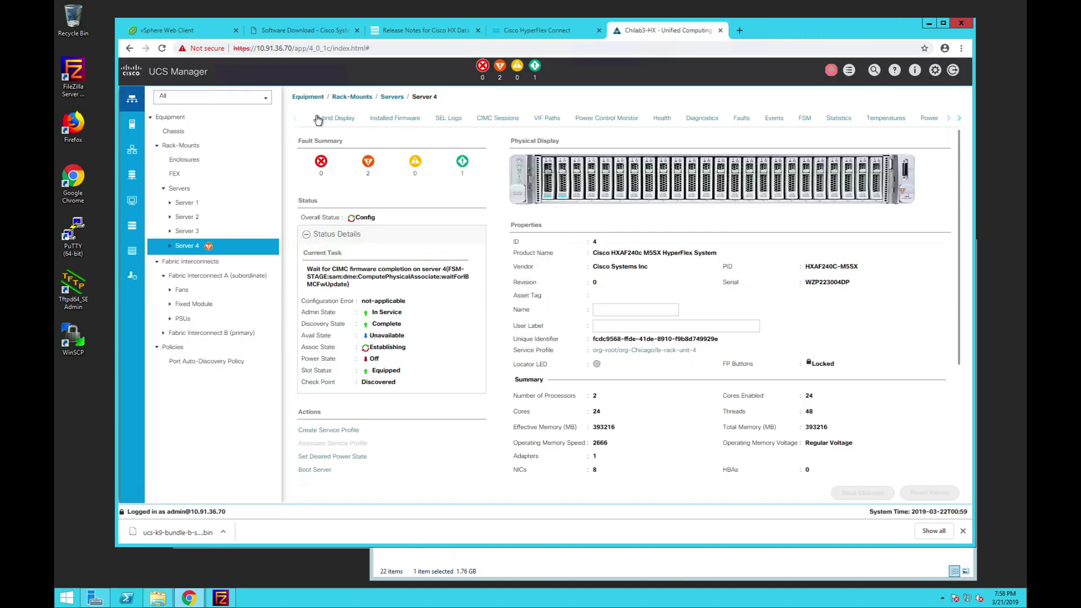
click(415, 321)
click(435, 386)
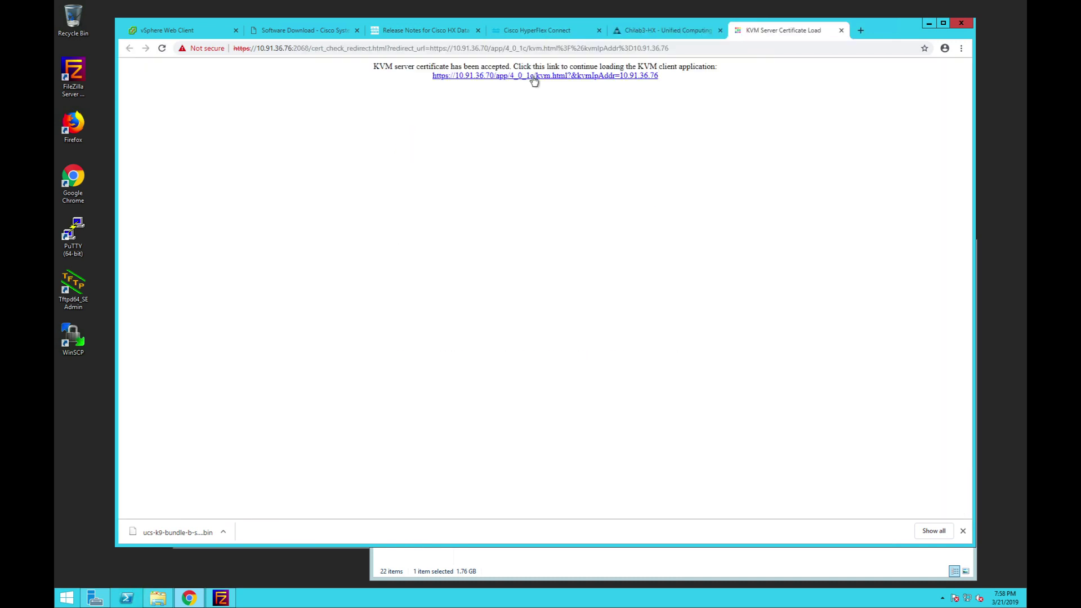
- Watch Server 4's KVM console until the connection drops, then find host 10.91.39.198 not responding in vSphere
click(272, 104)
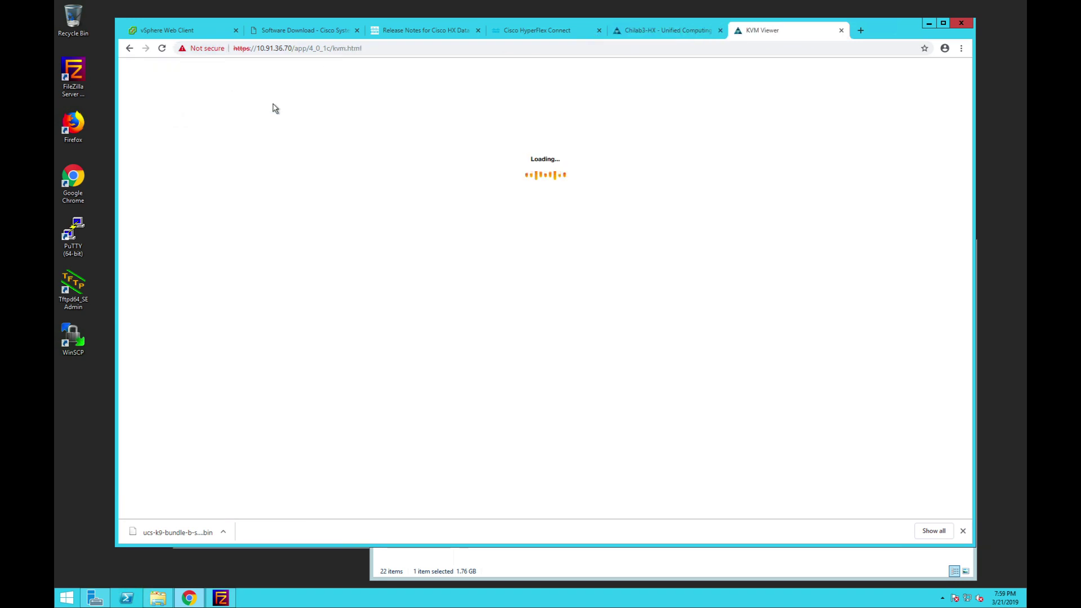
click(668, 30)
click(777, 31)
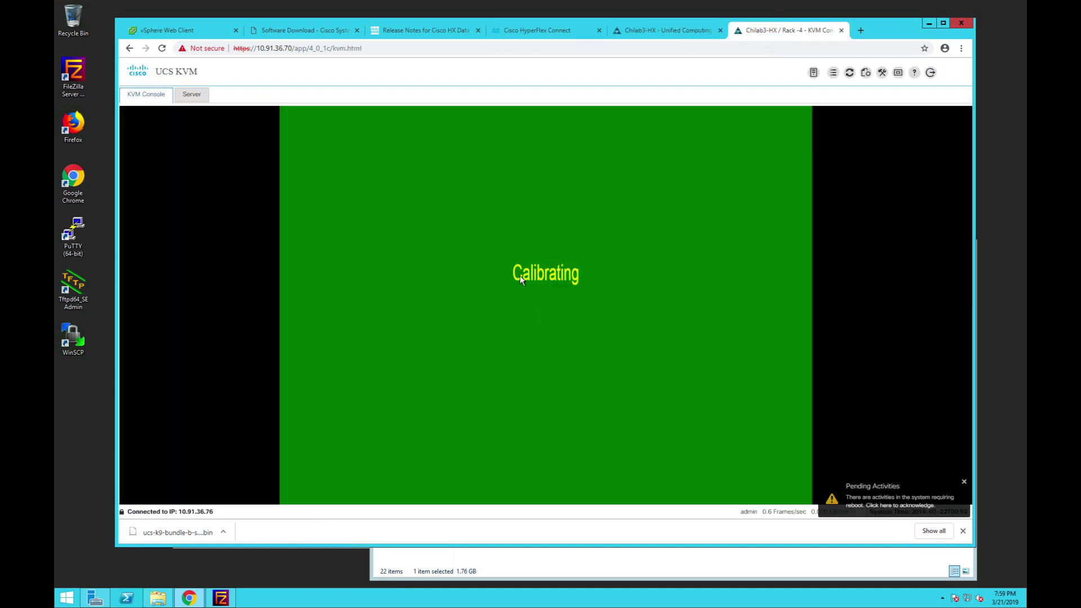
click(664, 31)
click(563, 35)
click(667, 33)
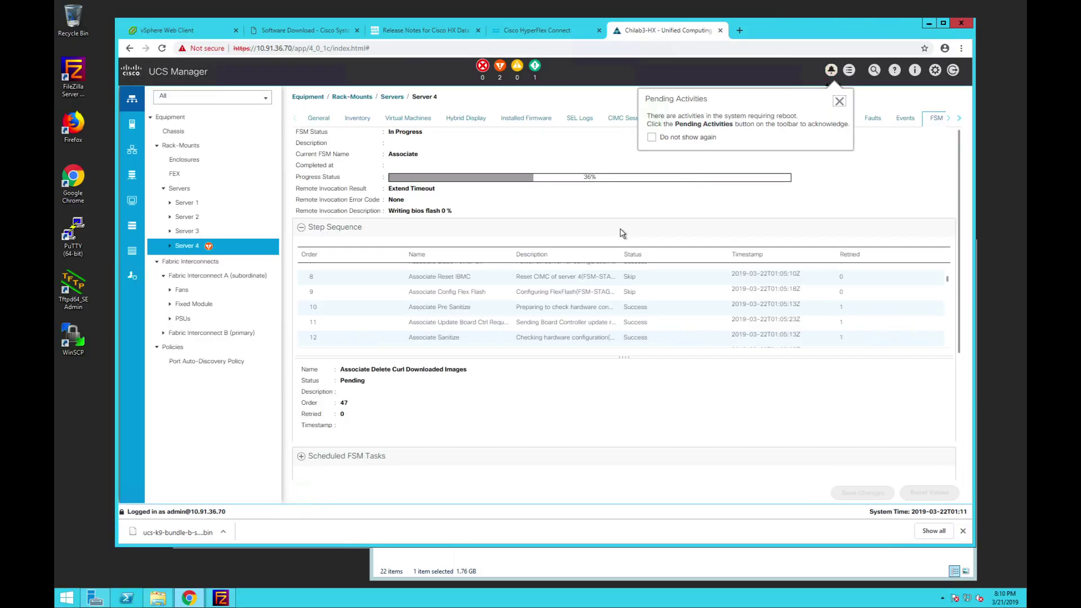
scroll(652, 302, down, 5)
click(199, 32)
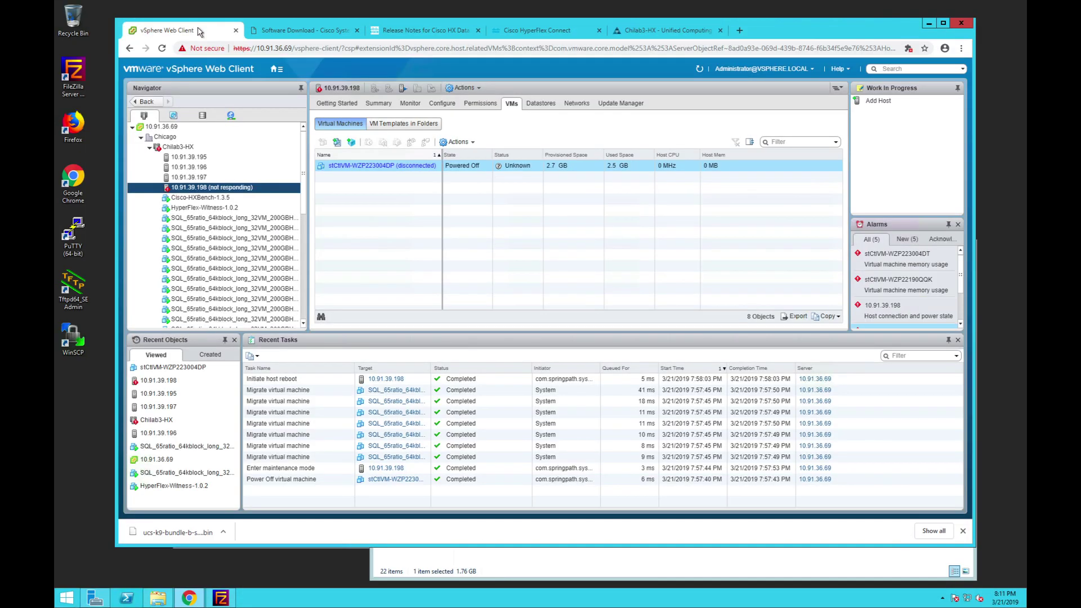
- View Server 4's FSM steps in UCS Manager, now at 95% with BIOS activation completed
click(651, 32)
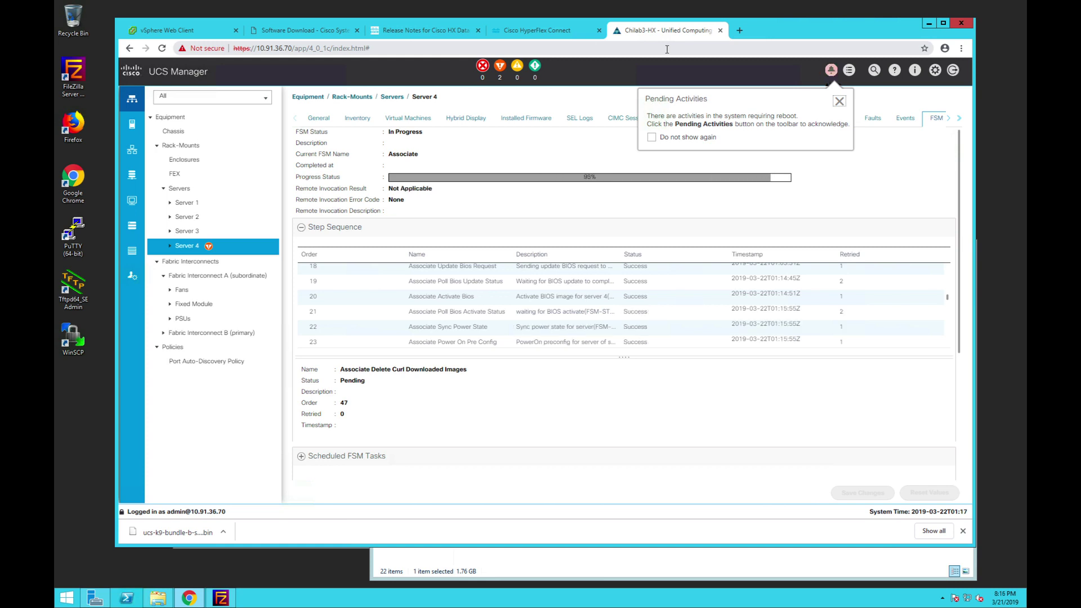
- Confirm Server 4's FSM shows Success 100%, cross-checking the HyperFlex upgrade progress
click(540, 30)
click(642, 31)
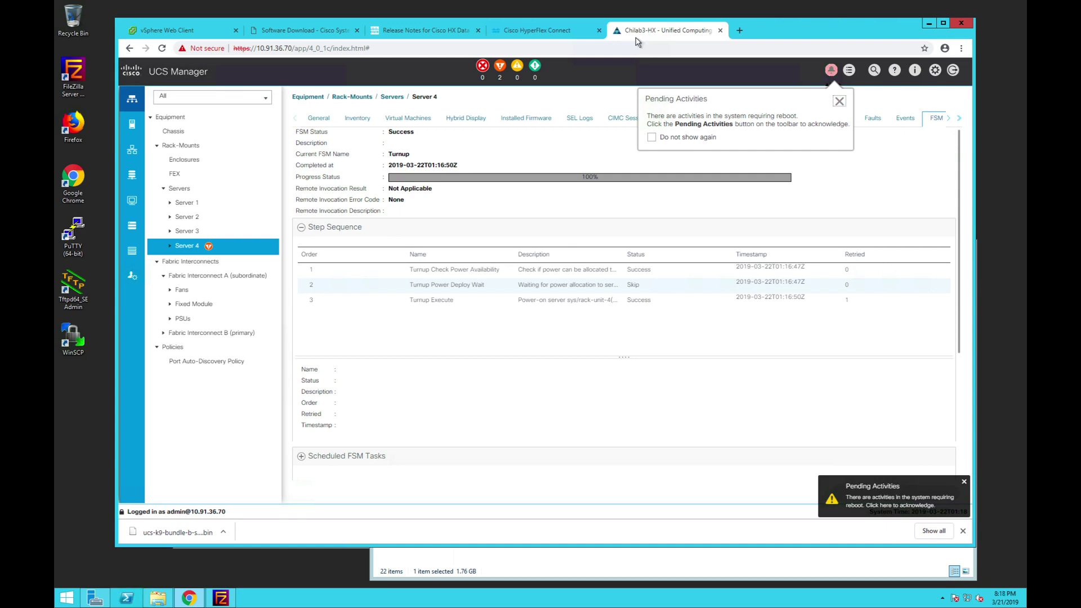
click(296, 34)
click(516, 30)
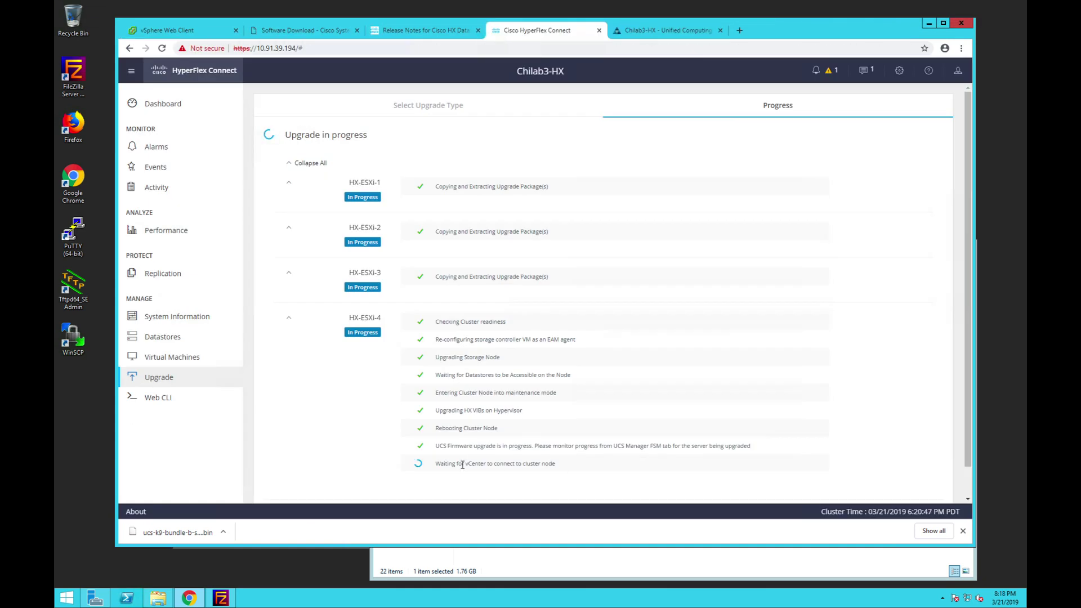
click(656, 31)
- Verify Server 4's overall status OK and its faults, then open its console showing ESXi booting
click(830, 70)
click(693, 441)
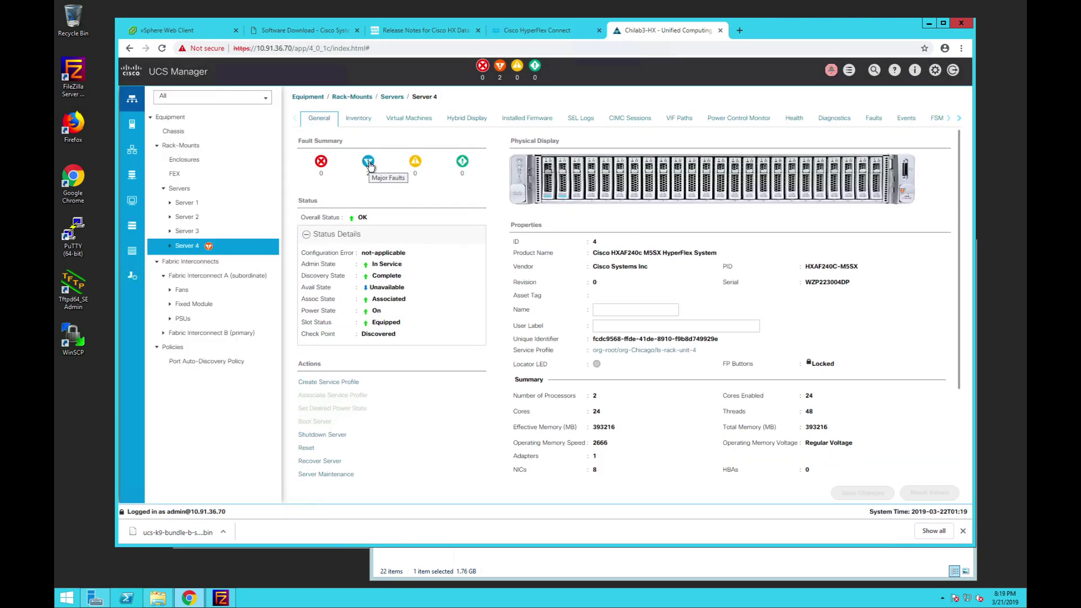
click(368, 162)
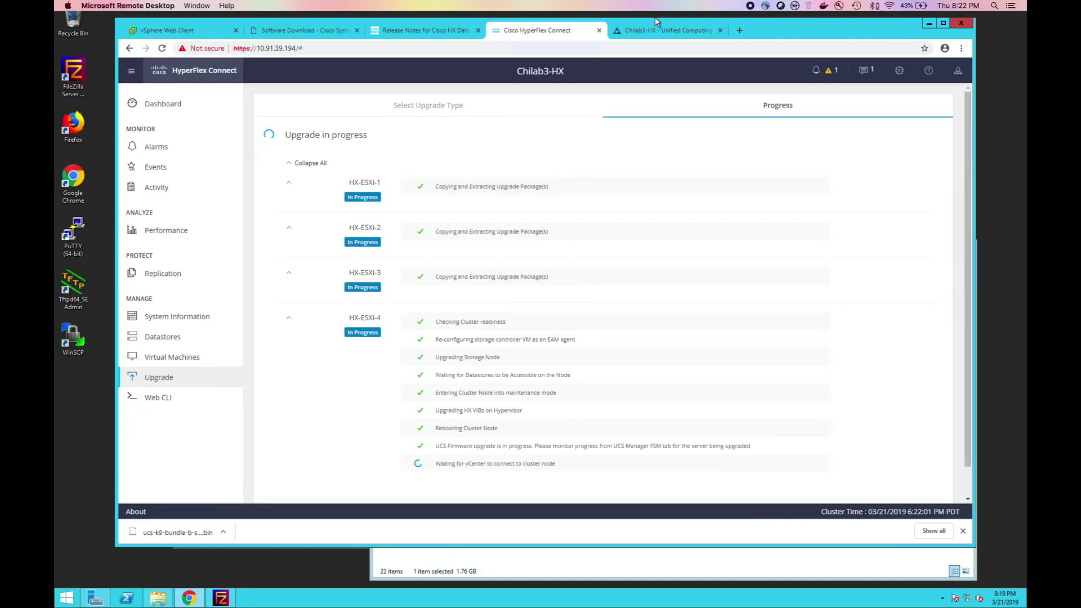
click(663, 30)
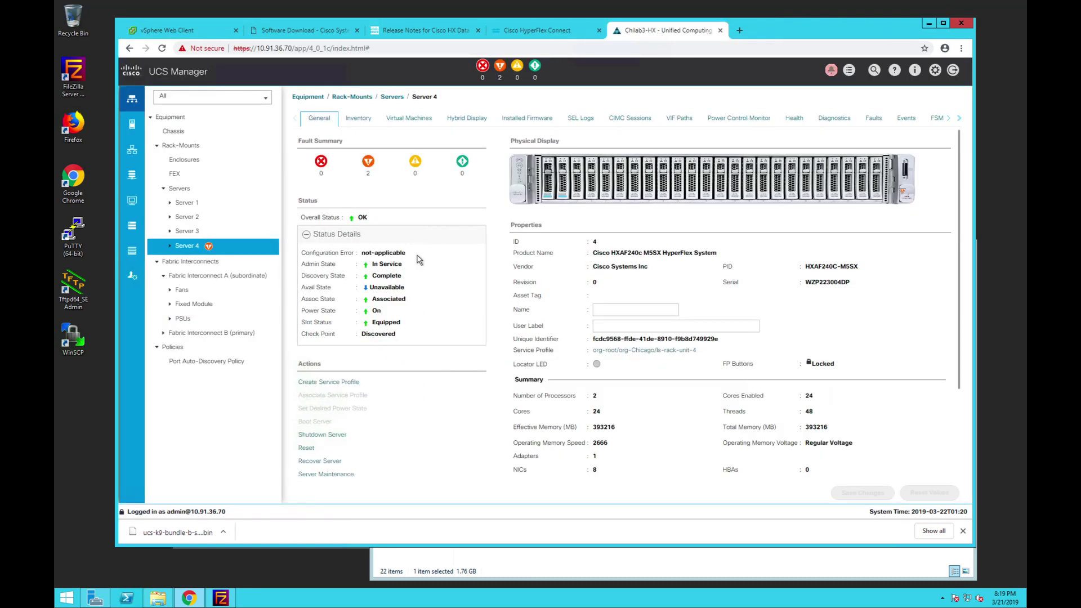
click(327, 422)
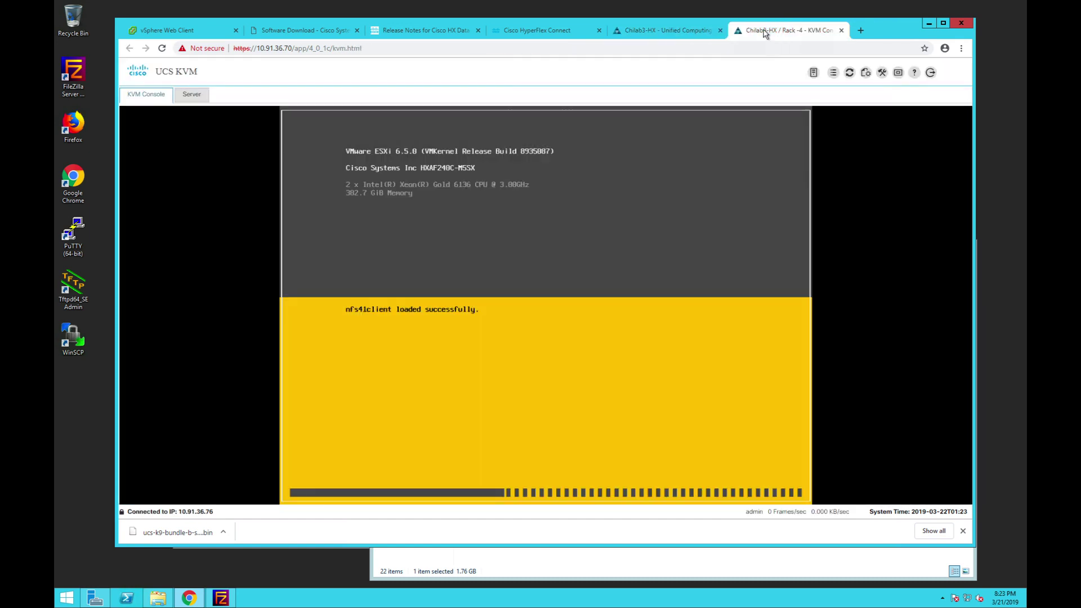
- Watch ESXi 6.5.0 boot to the DCUI on Server 4's console, checking the vSphere hosts along the way
click(304, 30)
click(205, 30)
click(785, 30)
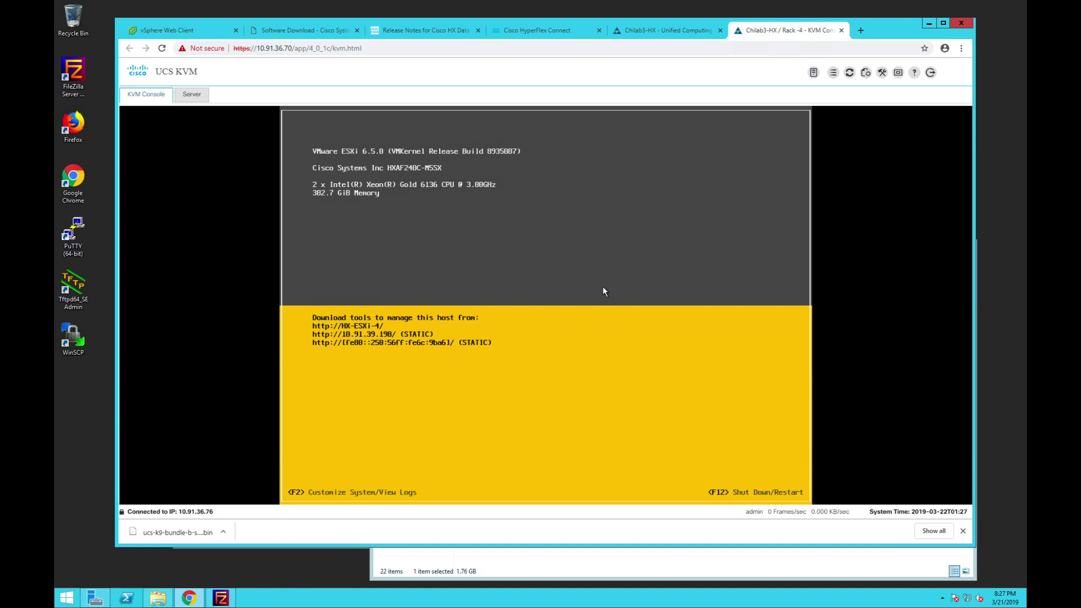
key(ctrl+1)
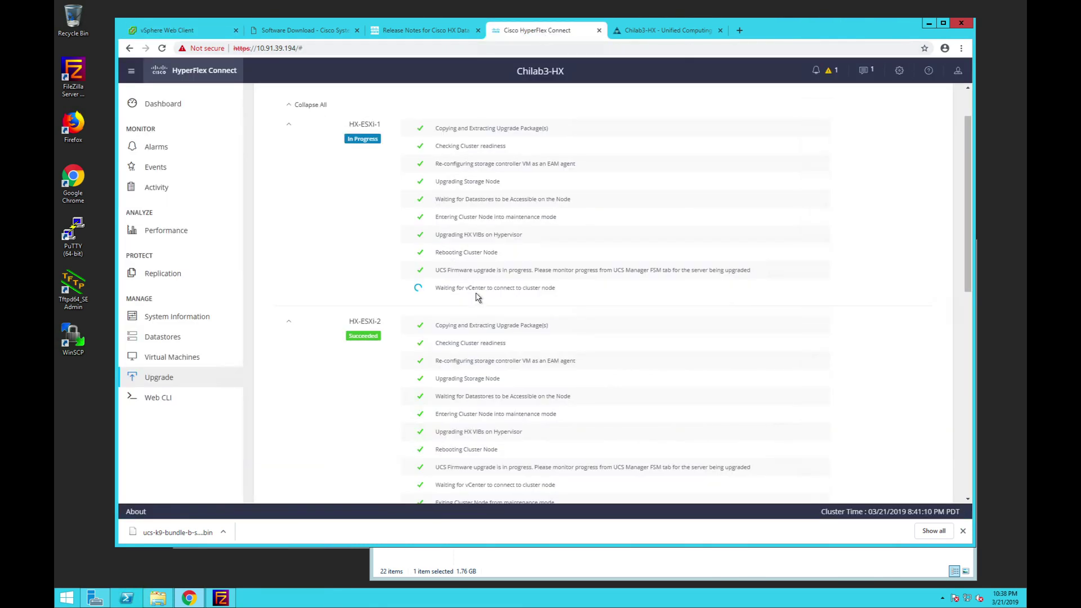
- Scroll through the node-by-node upgrade list, then show host 10.91.39.196's SQL VMs in vSphere
scroll(491, 324, down, 8)
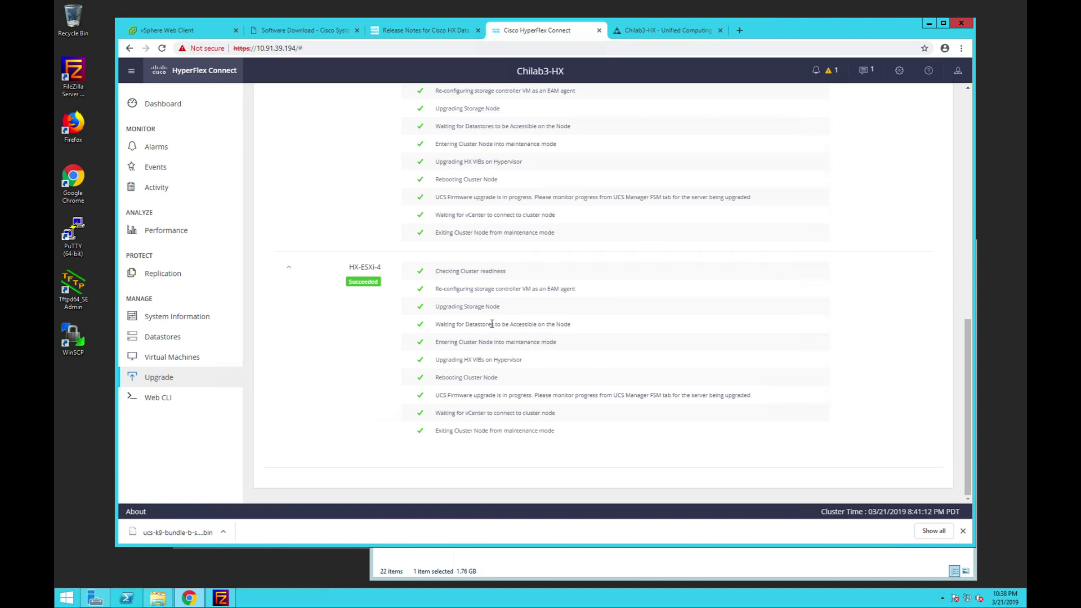
scroll(511, 357, up, 1)
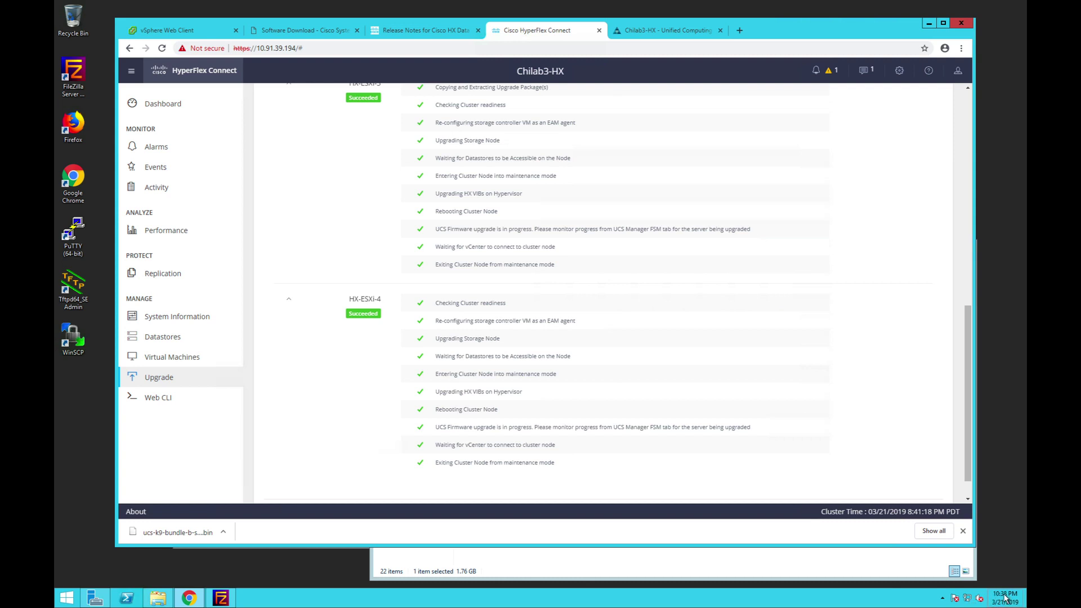
scroll(576, 374, up, 8)
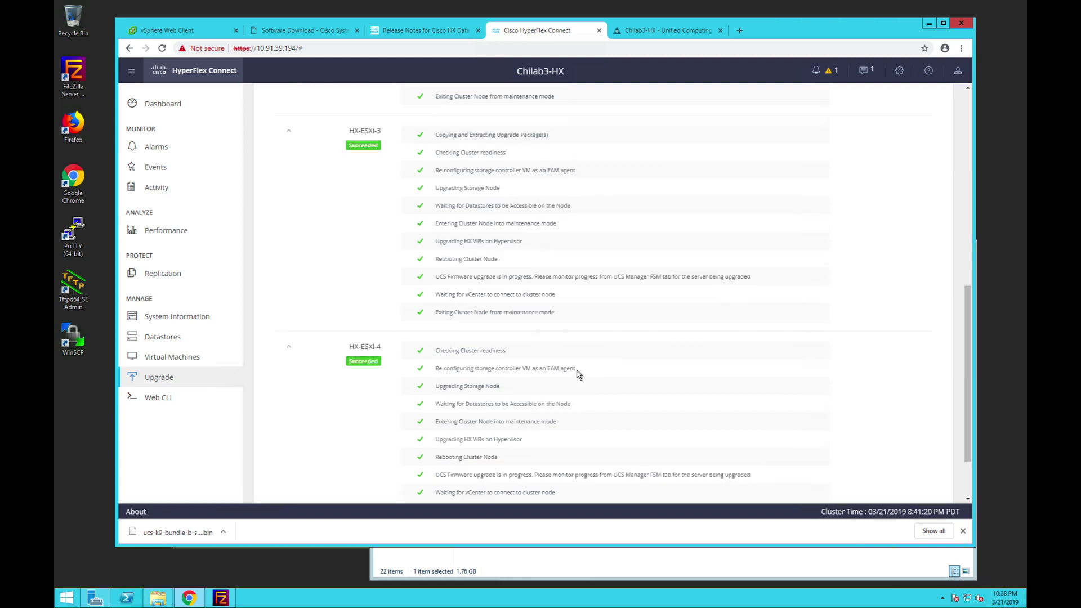
scroll(578, 373, up, 1)
scroll(575, 383, down, 1)
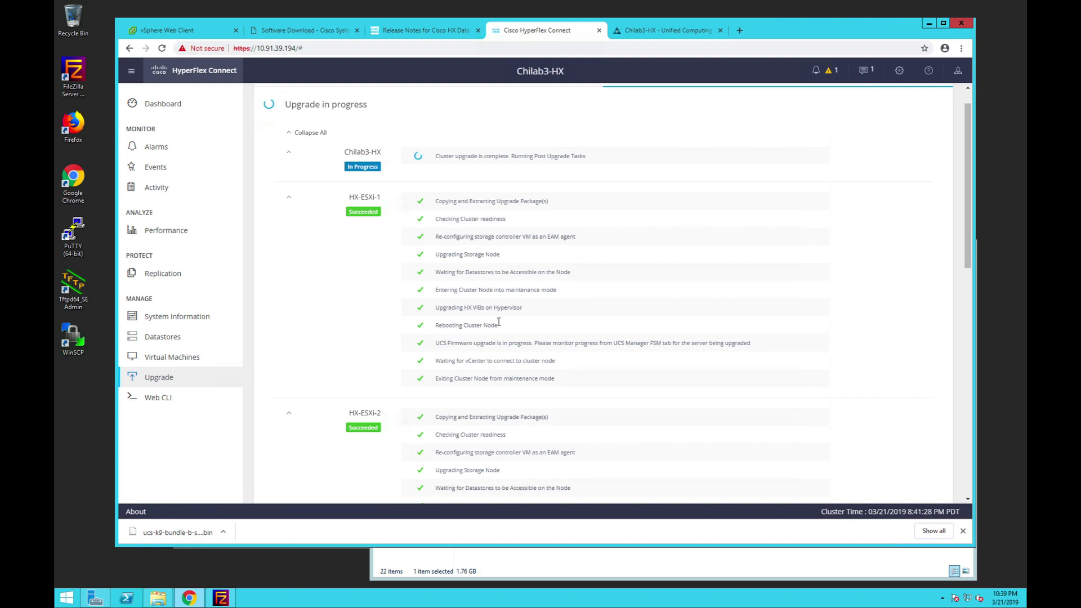
scroll(499, 322, up, 1)
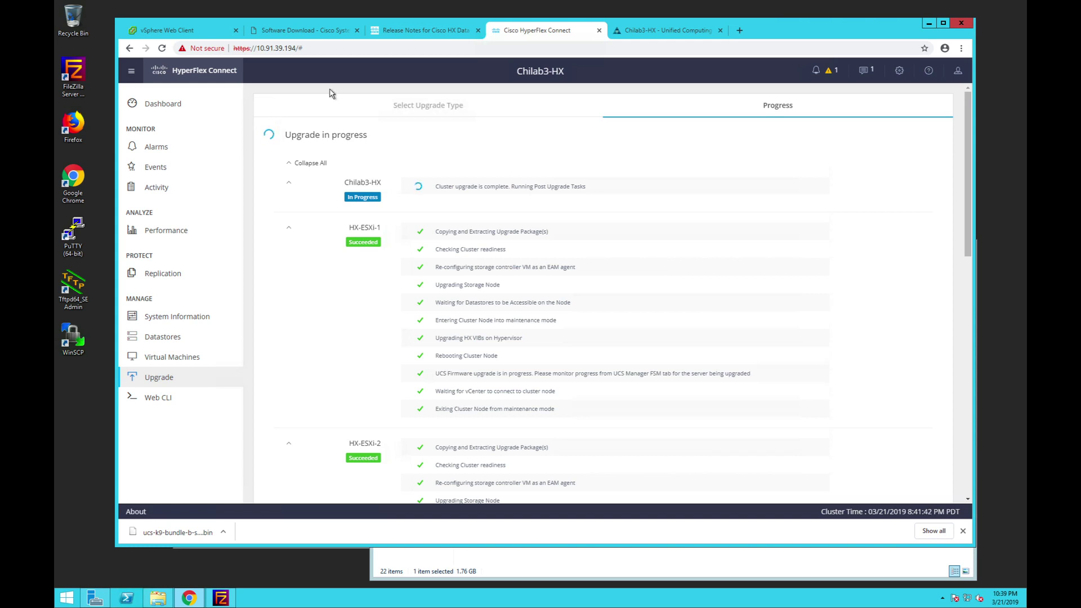
click(200, 34)
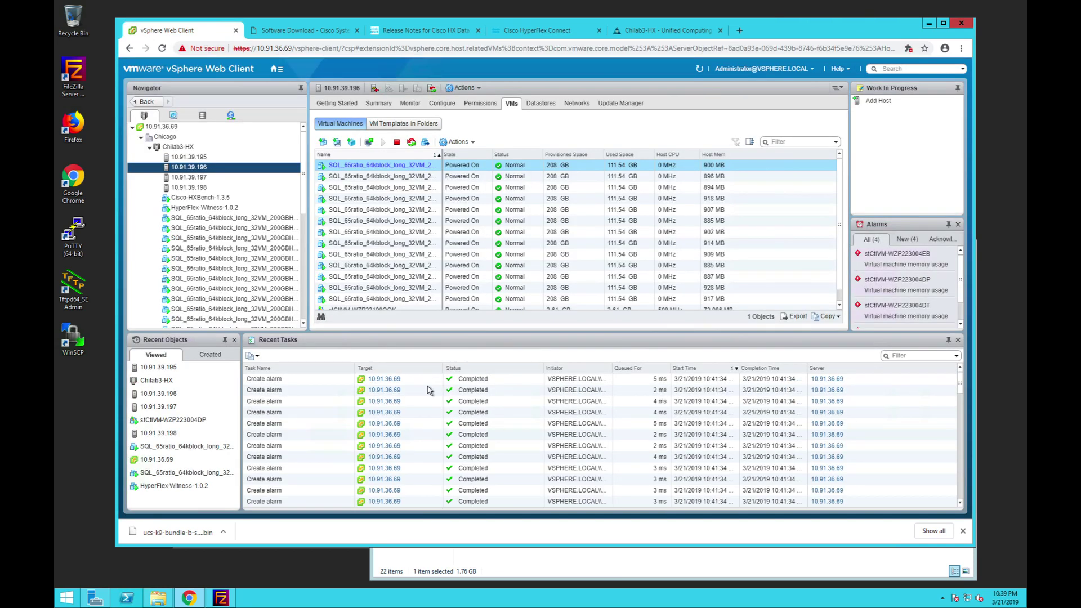
- Confirm host 10.91.39.195's controller VM is powered on, then bring up Server 3's UCS Manager page
click(251, 188)
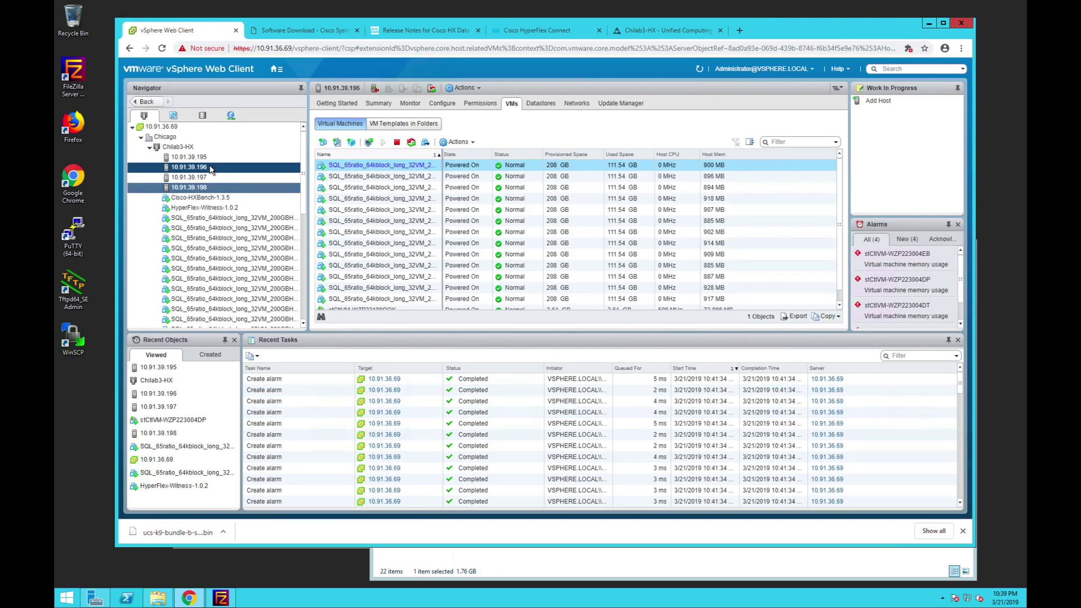
click(188, 158)
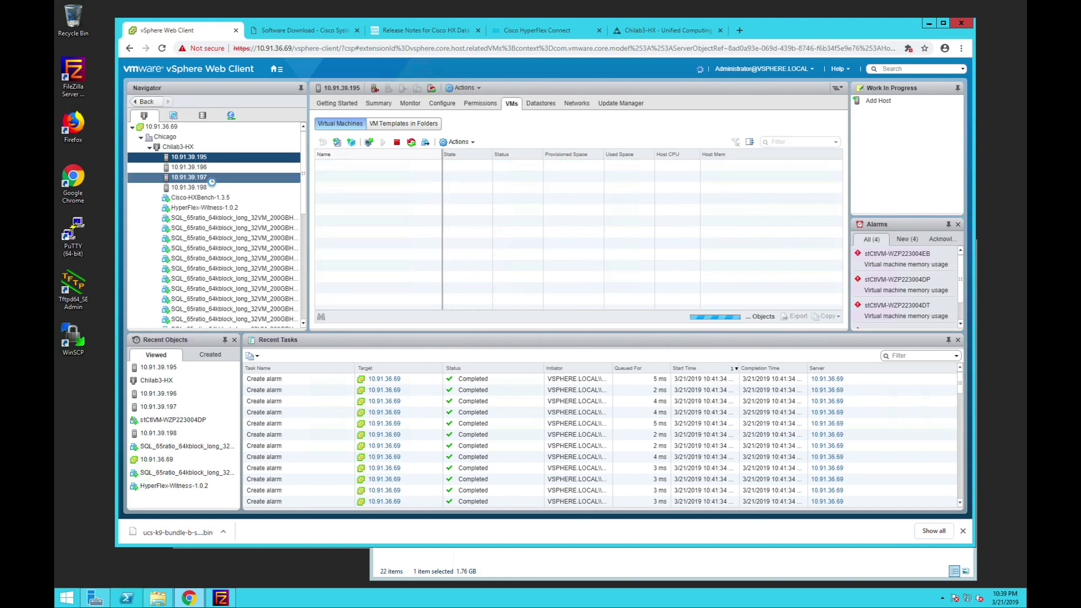
scroll(495, 467, down, 5)
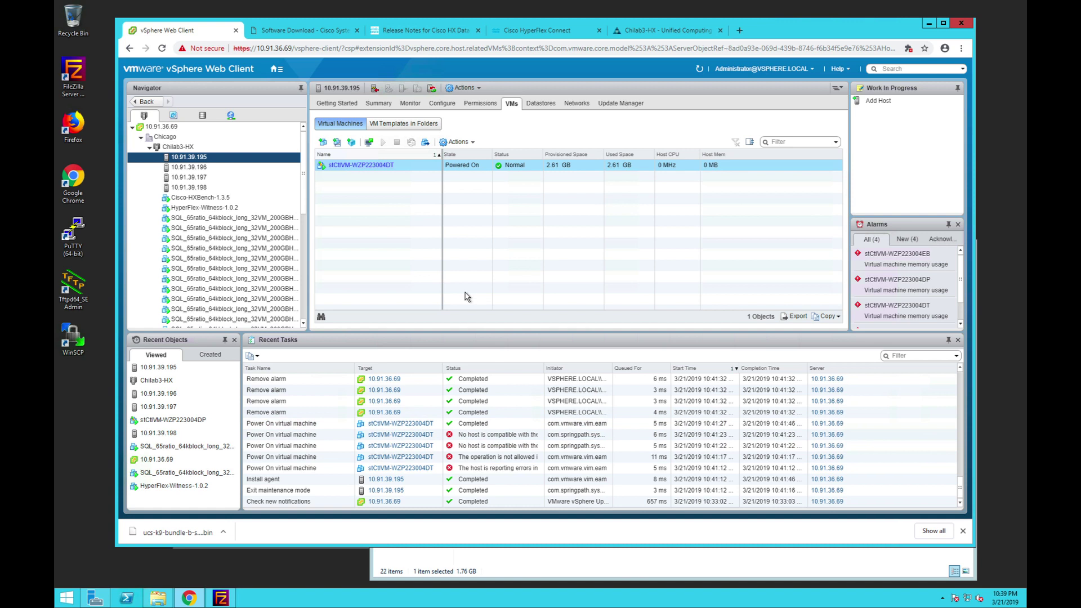
click(560, 31)
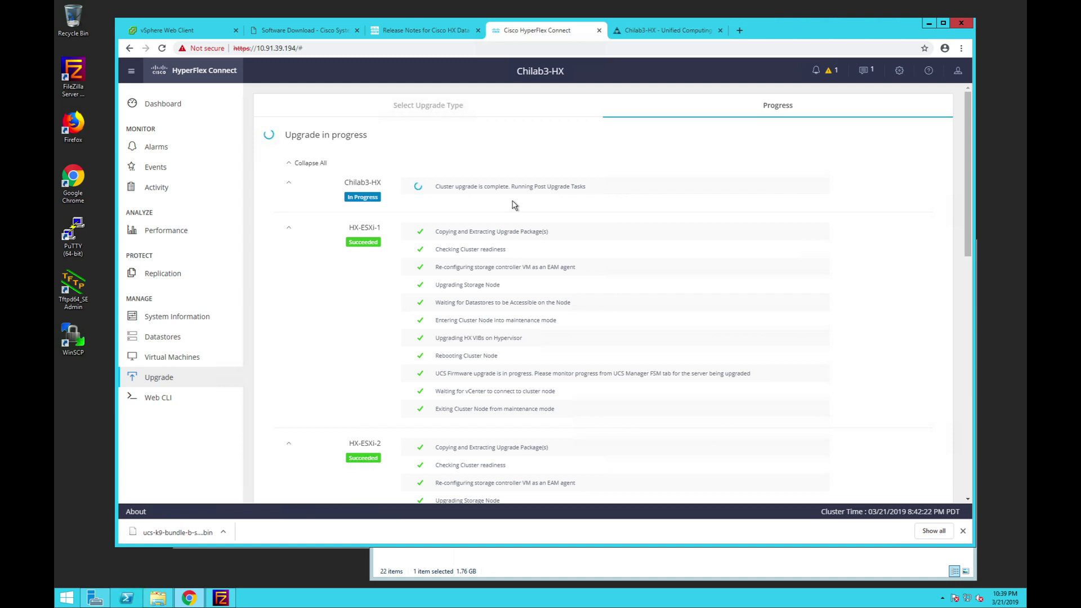
click(654, 31)
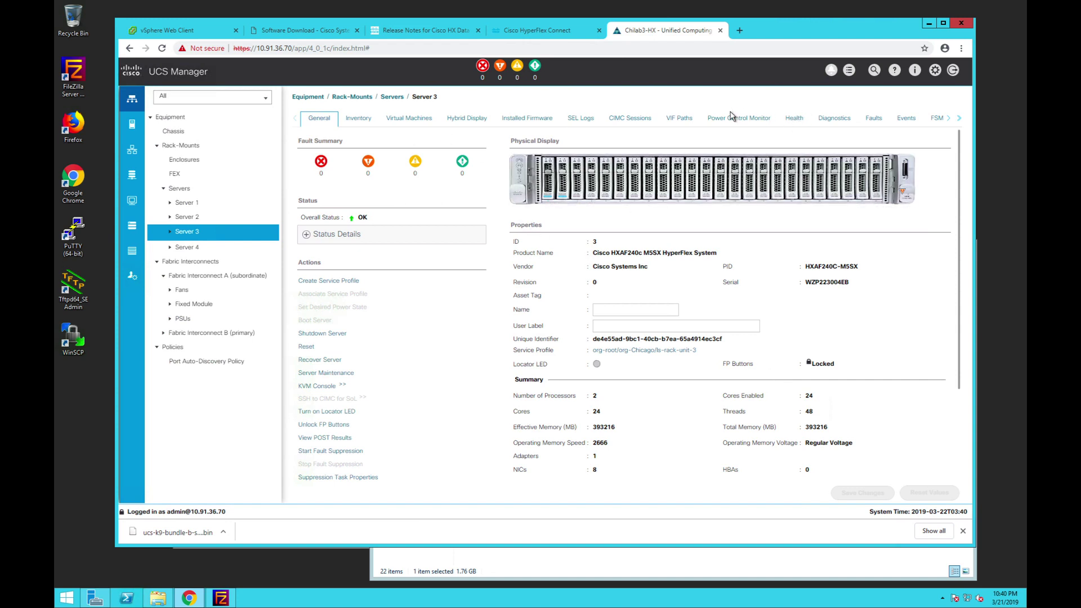
- Expand Server 3's installed firmware rows to confirm package version 4.0(1c)
click(528, 119)
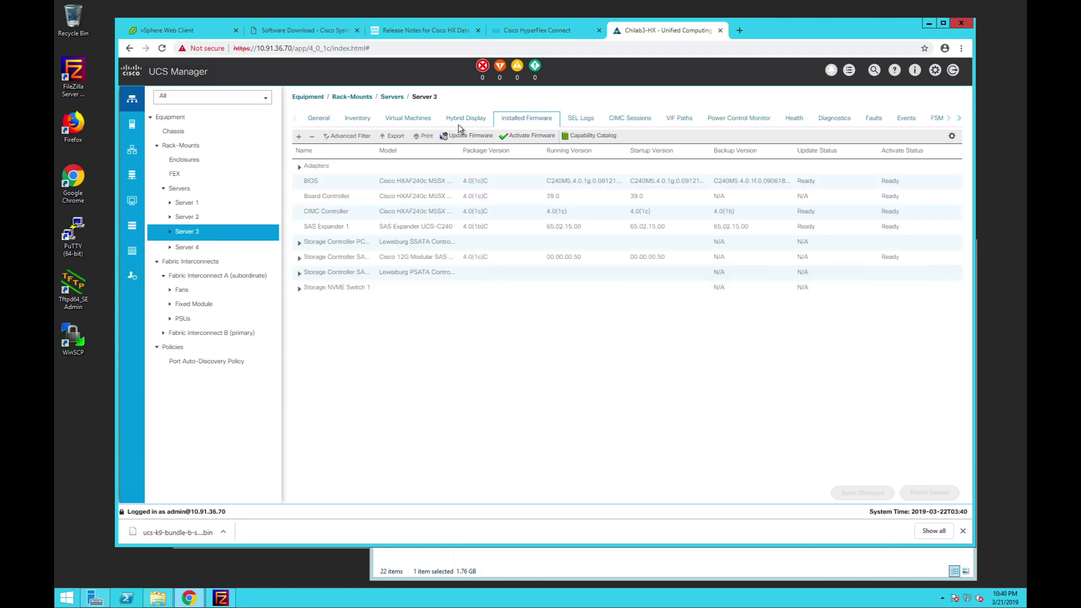
click(298, 138)
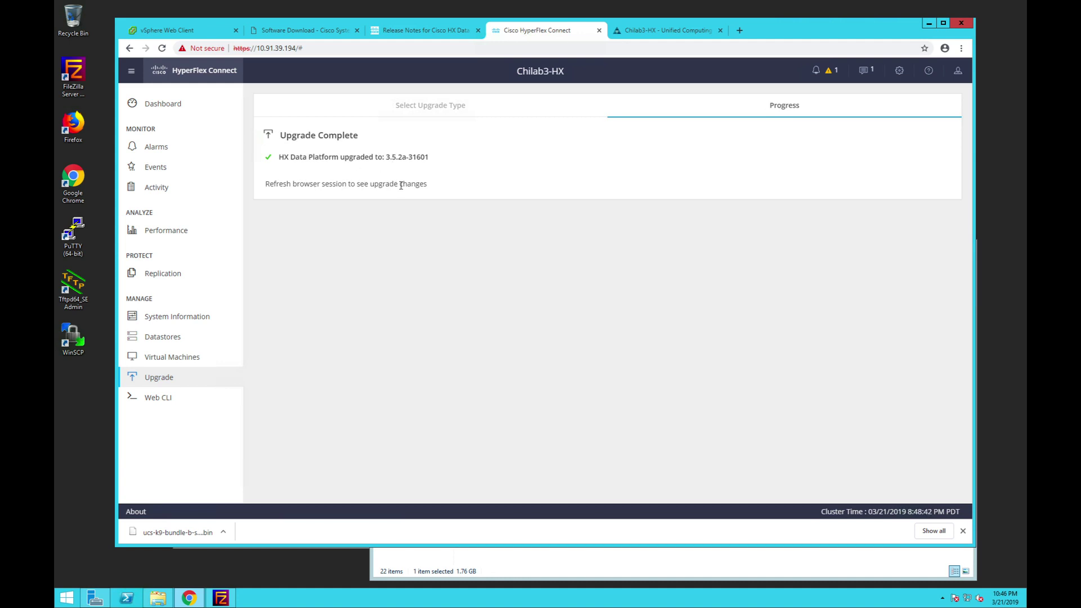
- Check the Dashboard and System Information node cards, confirming all four nodes online at HXDP 3.5(2a)
click(151, 106)
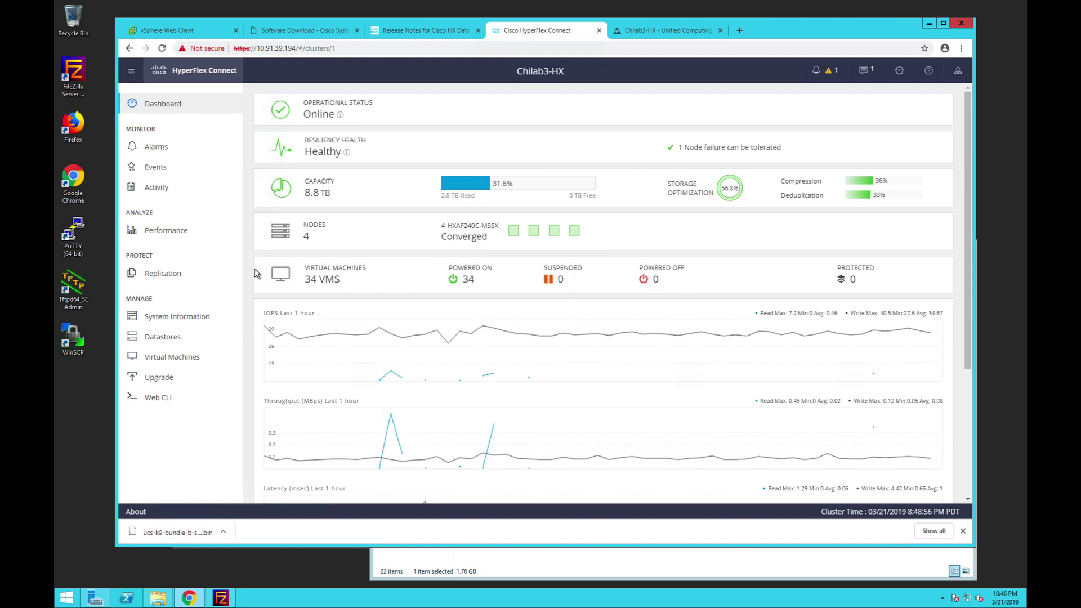
click(186, 327)
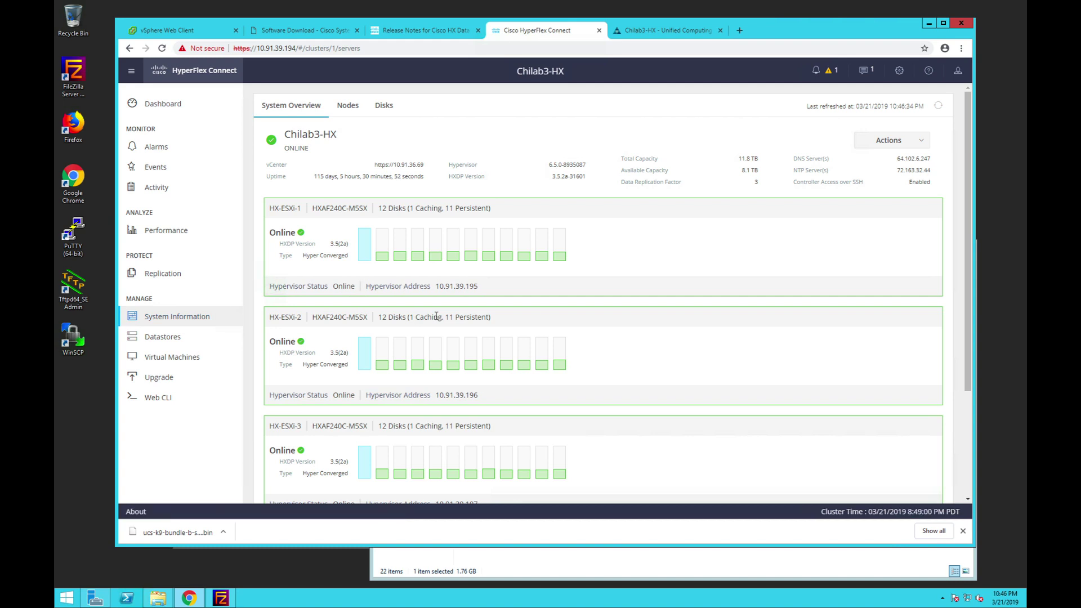
scroll(436, 317, down, 3)
mouse_move(437, 320)
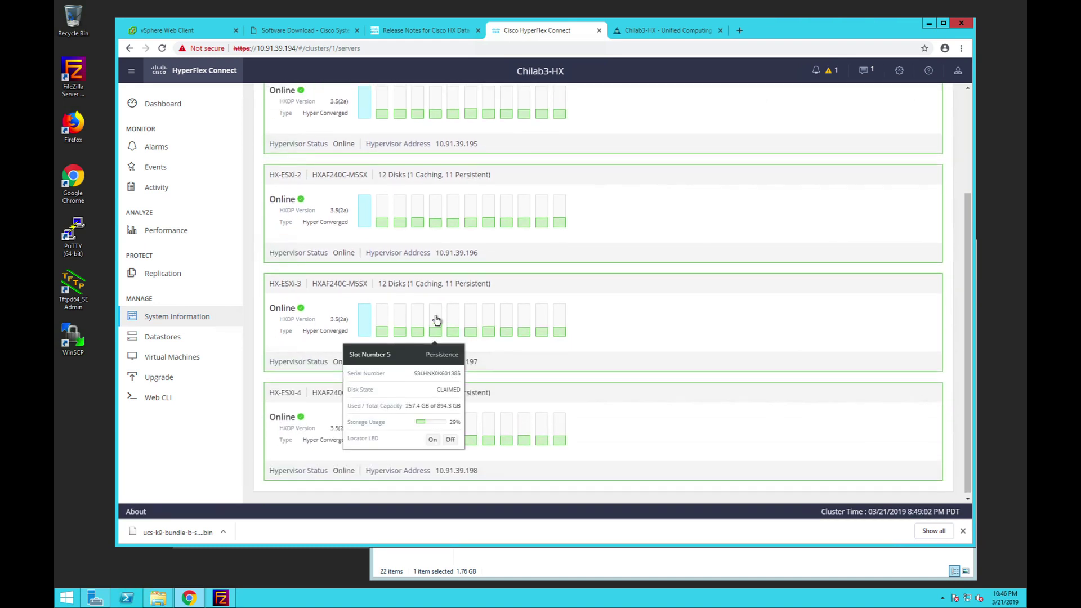
scroll(437, 320, up, 3)
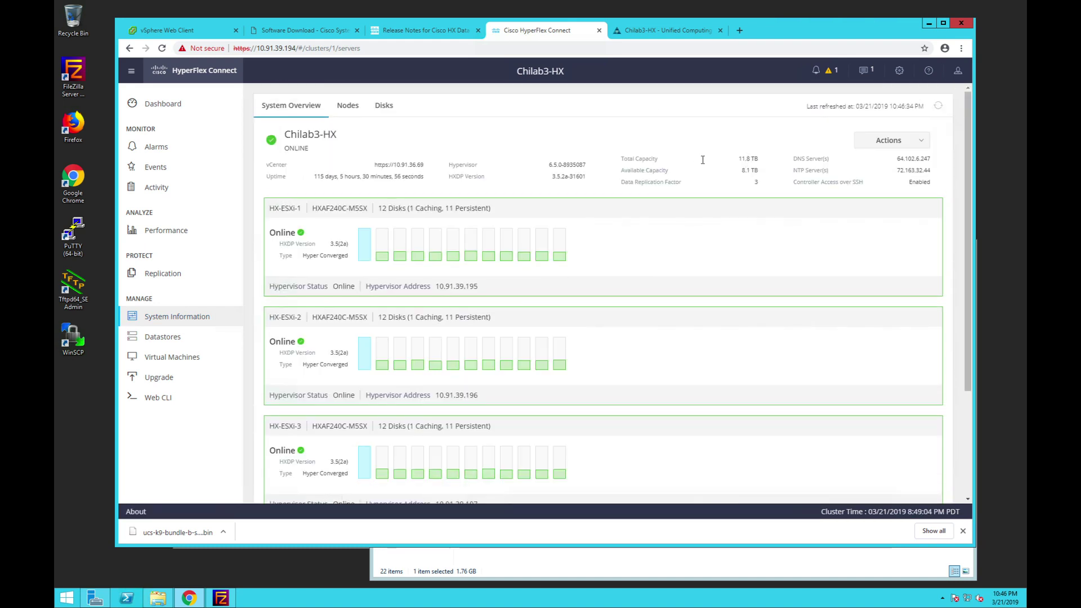
drag(560, 178, 580, 178)
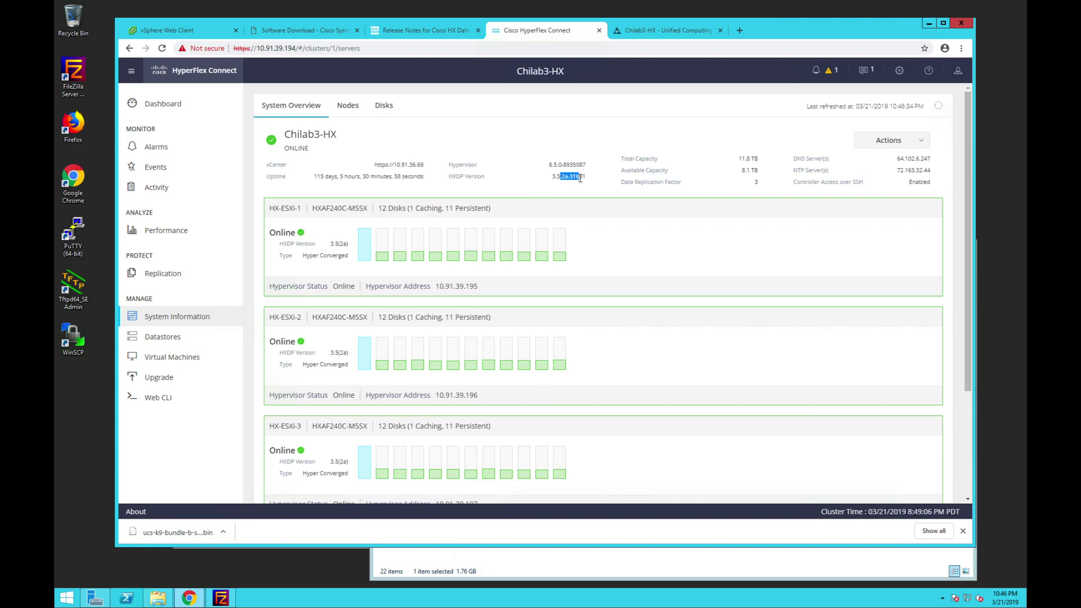
scroll(583, 310, down, 1)
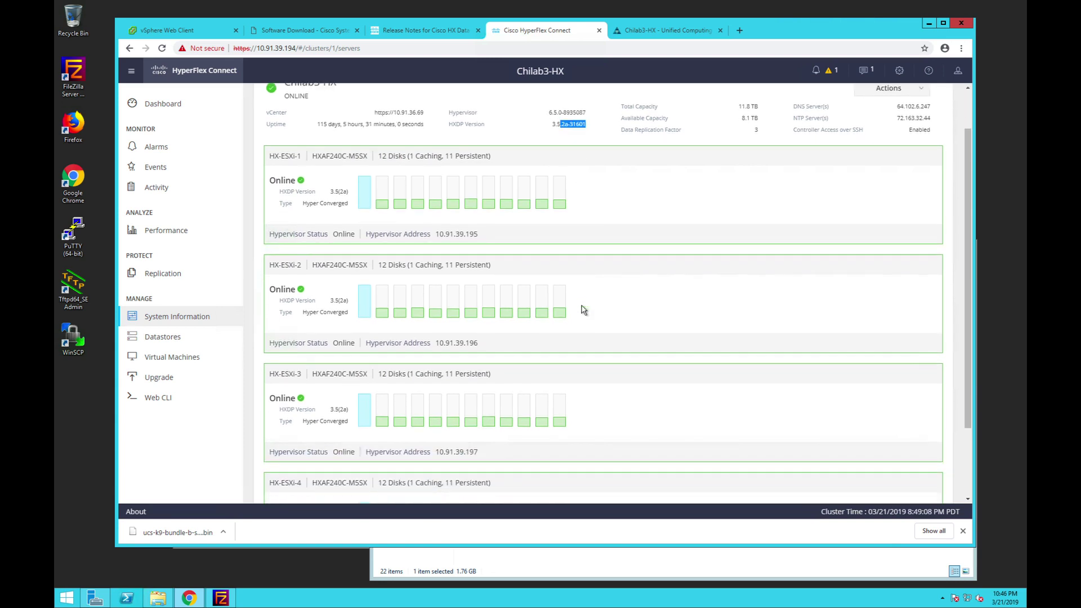
scroll(583, 309, down, 2)
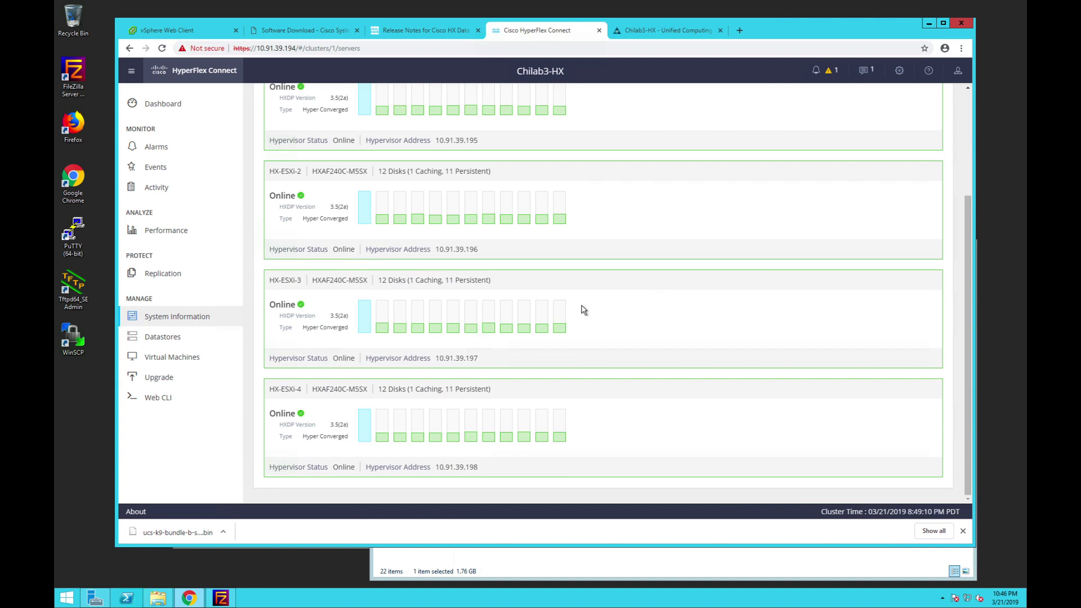
scroll(583, 310, up, 3)
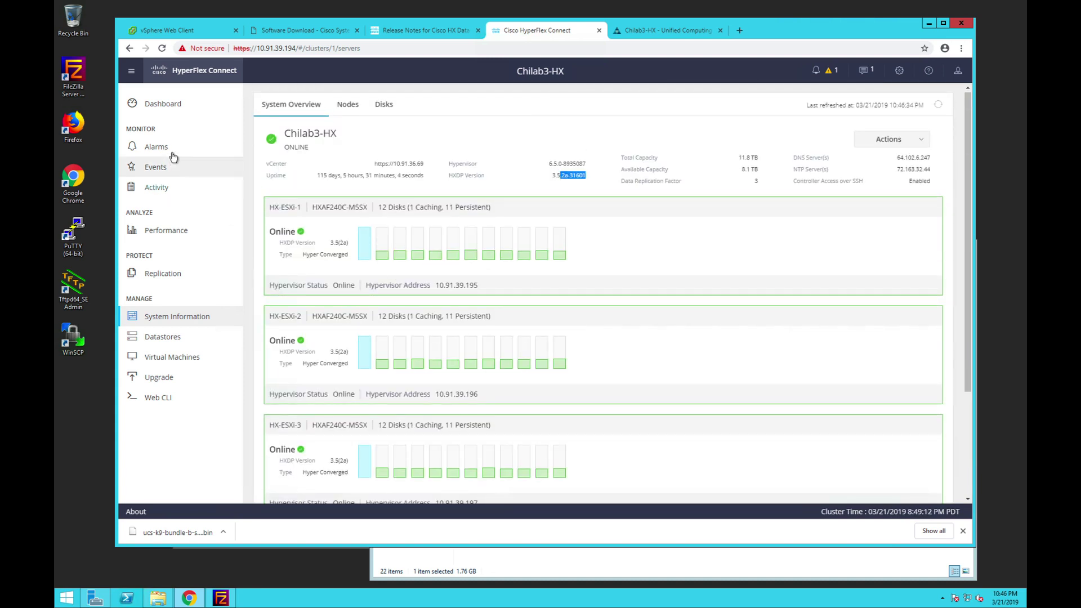
click(178, 29)
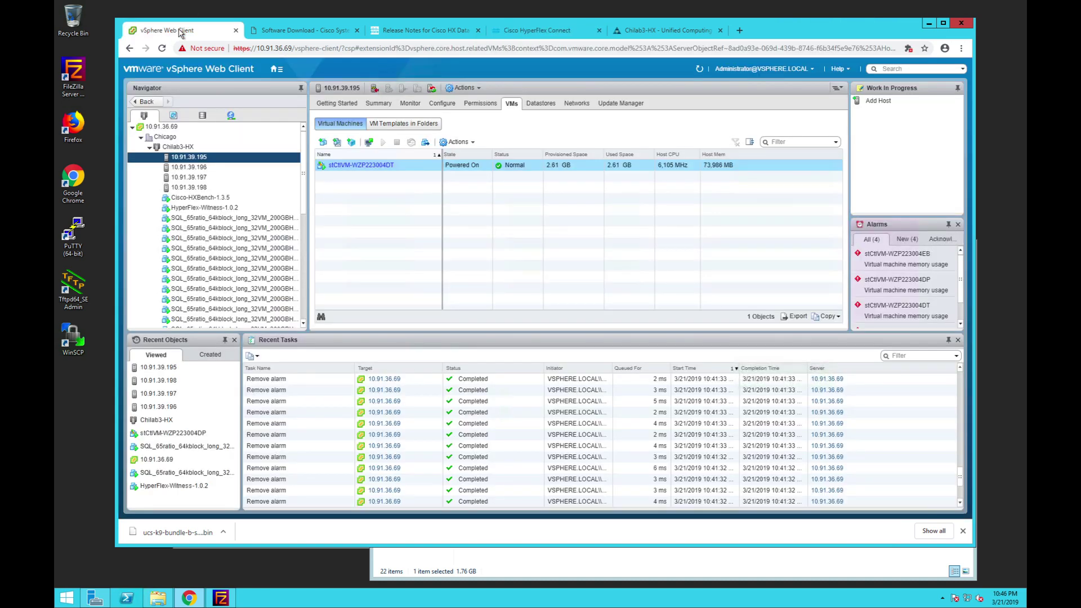
- Check the VMs on hosts 10.91.39.196 and 10.91.39.195, then glance at UCS Manager's equipment topology
click(188, 167)
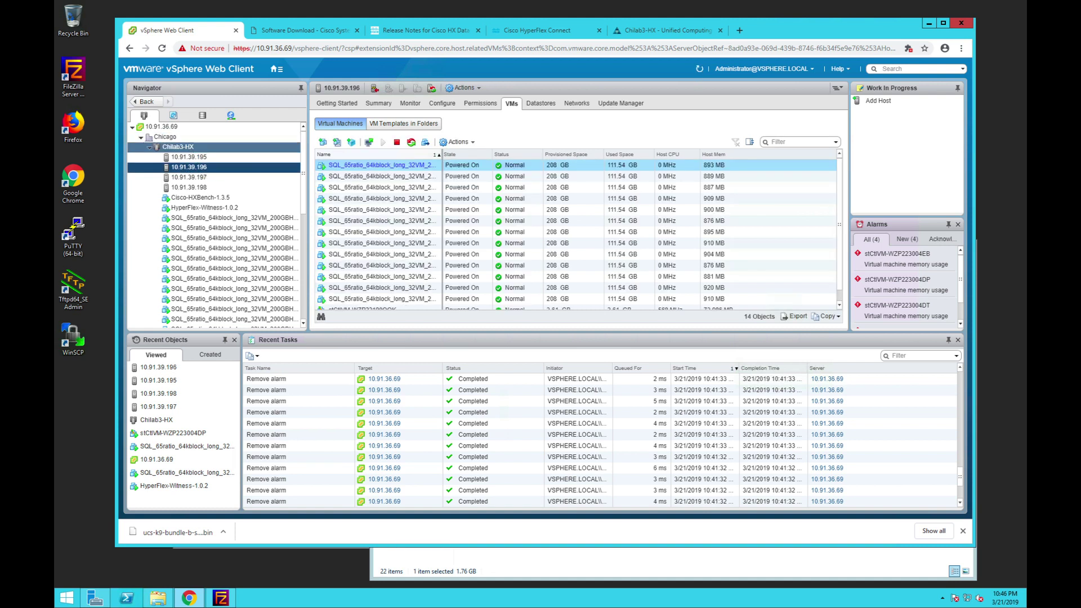
click(198, 157)
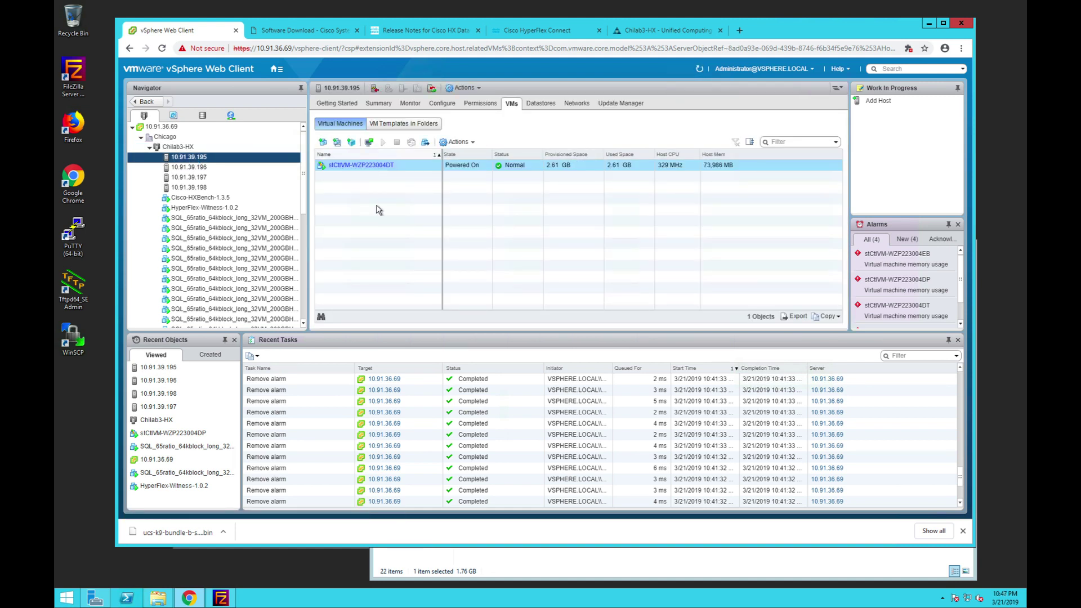
click(680, 30)
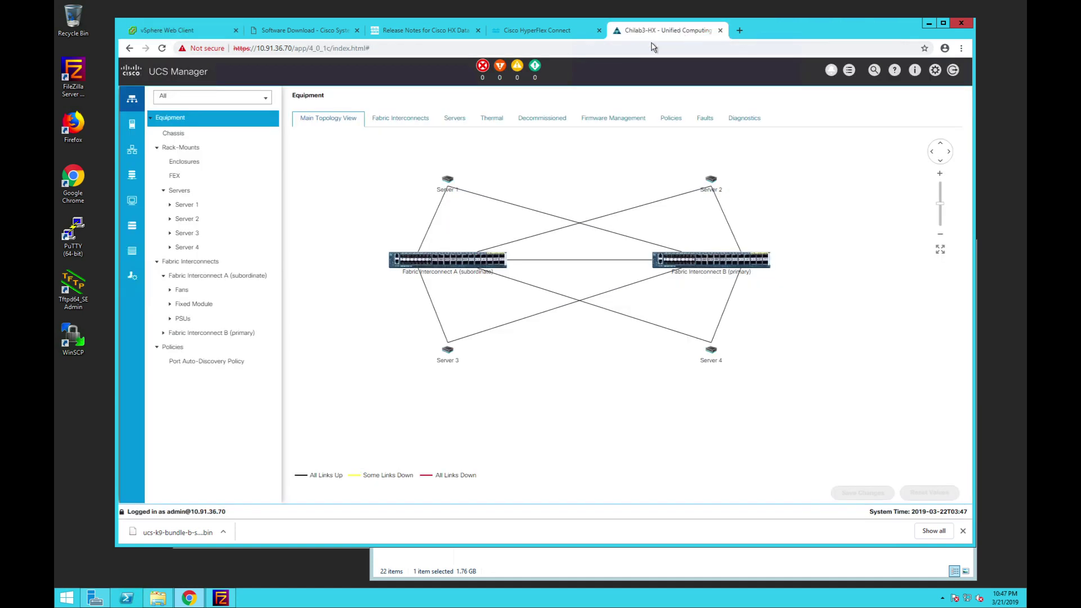
click(530, 30)
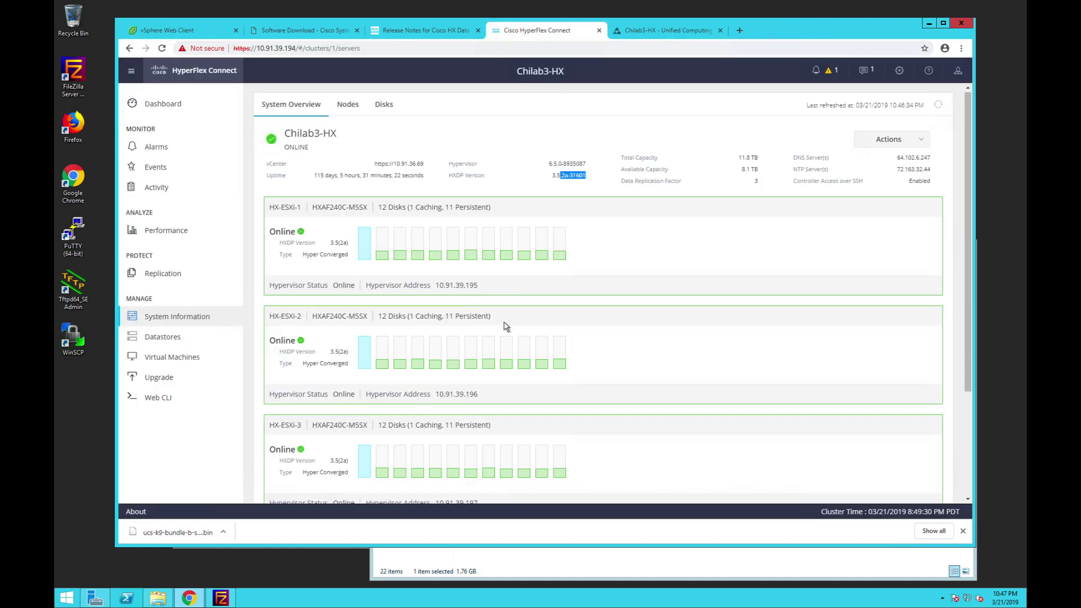
- Highlight the full HXDP version 3.5.2a-31601 on System Information, with every node online
scroll(488, 363, down, 2)
scroll(489, 363, down, 2)
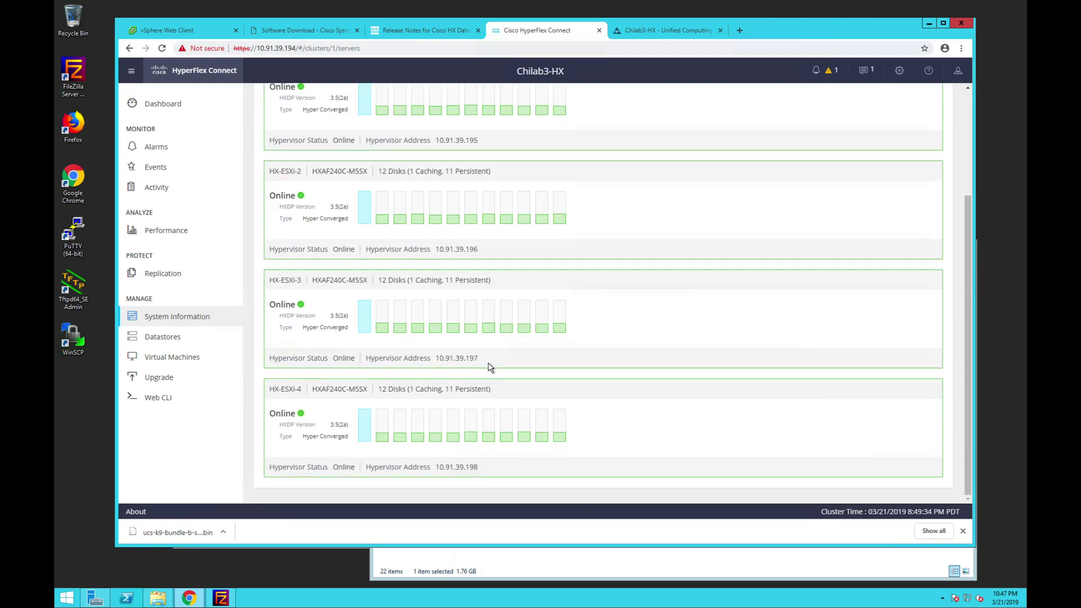
scroll(488, 367, up, 4)
scroll(647, 270, down, 1)
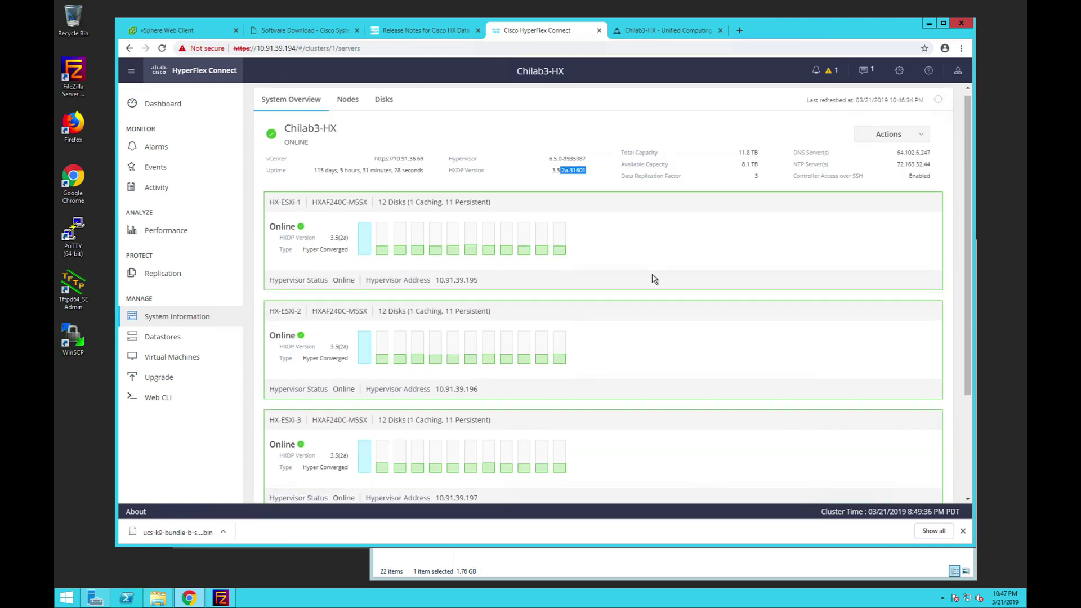
click(557, 151)
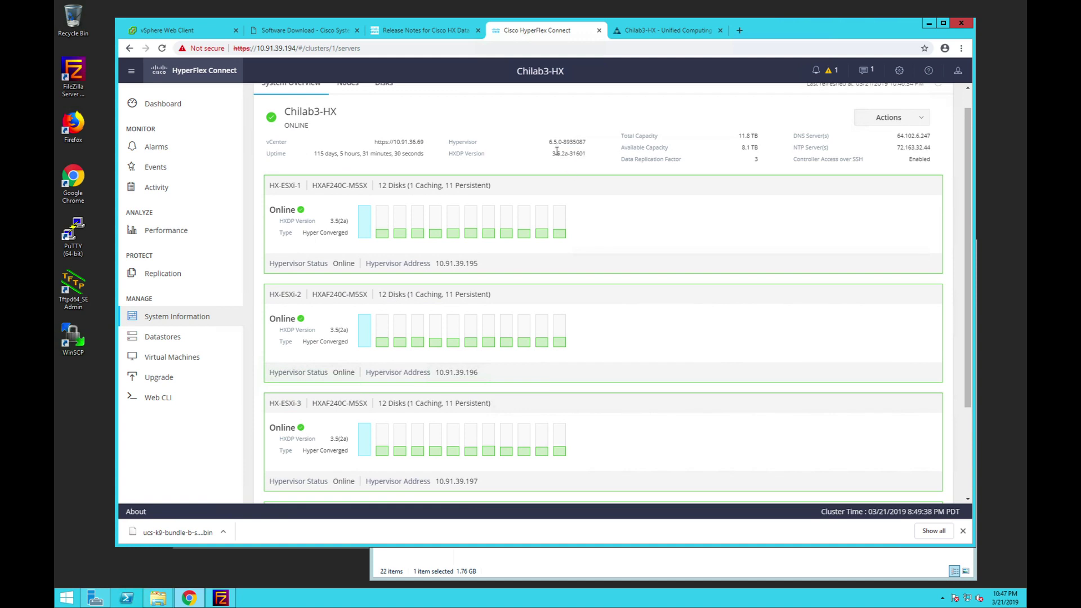
drag(552, 153, 589, 160)
scroll(589, 160, up, 1)
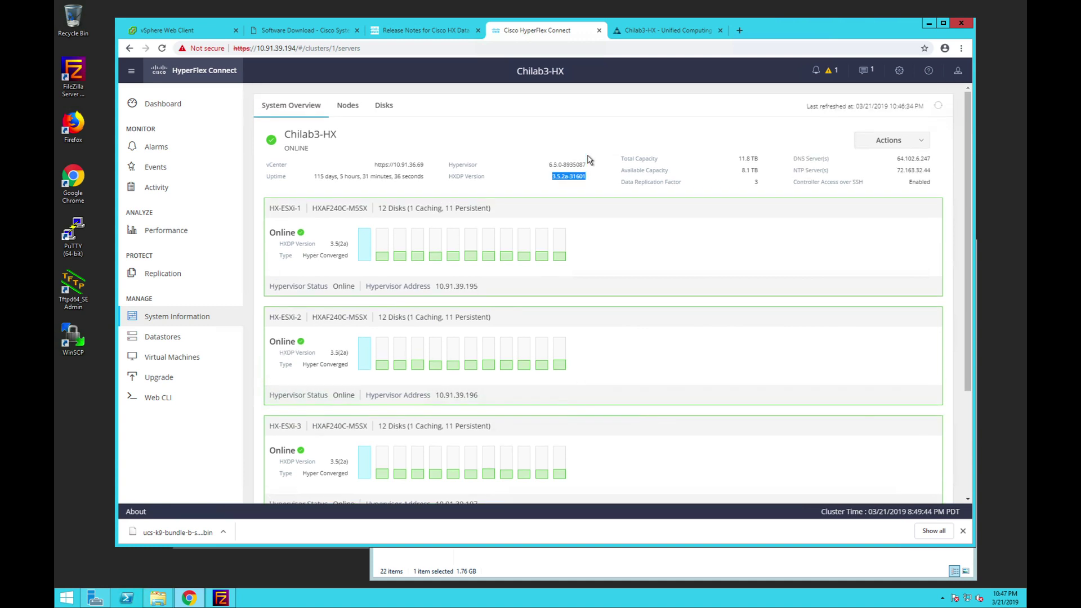
mouse_move(501, 599)
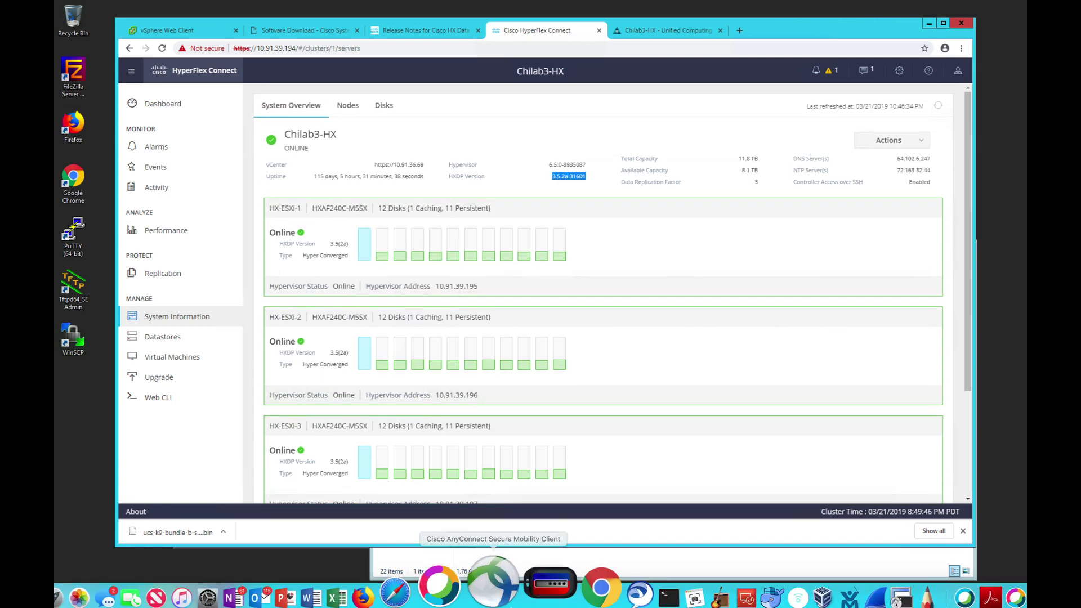